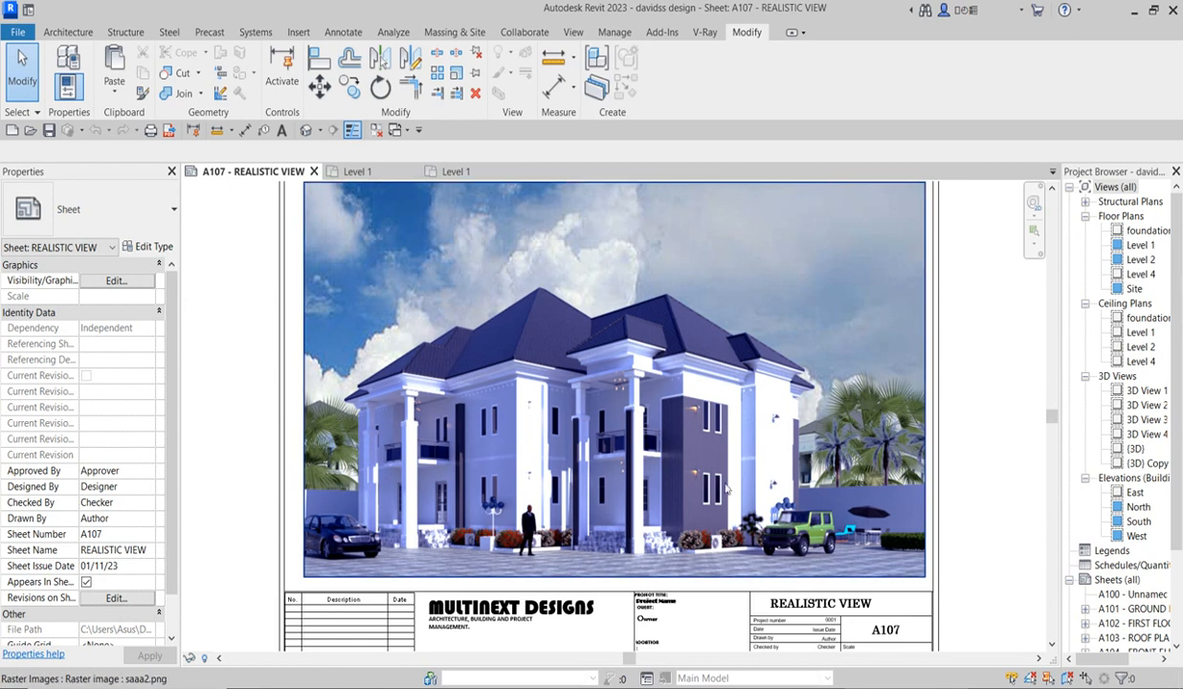
Step: Examine the room layout on the finished house design's Level 1 floor plan, from the bedrooms to the main lounge
click(383, 171)
scroll(567, 469, up, 2)
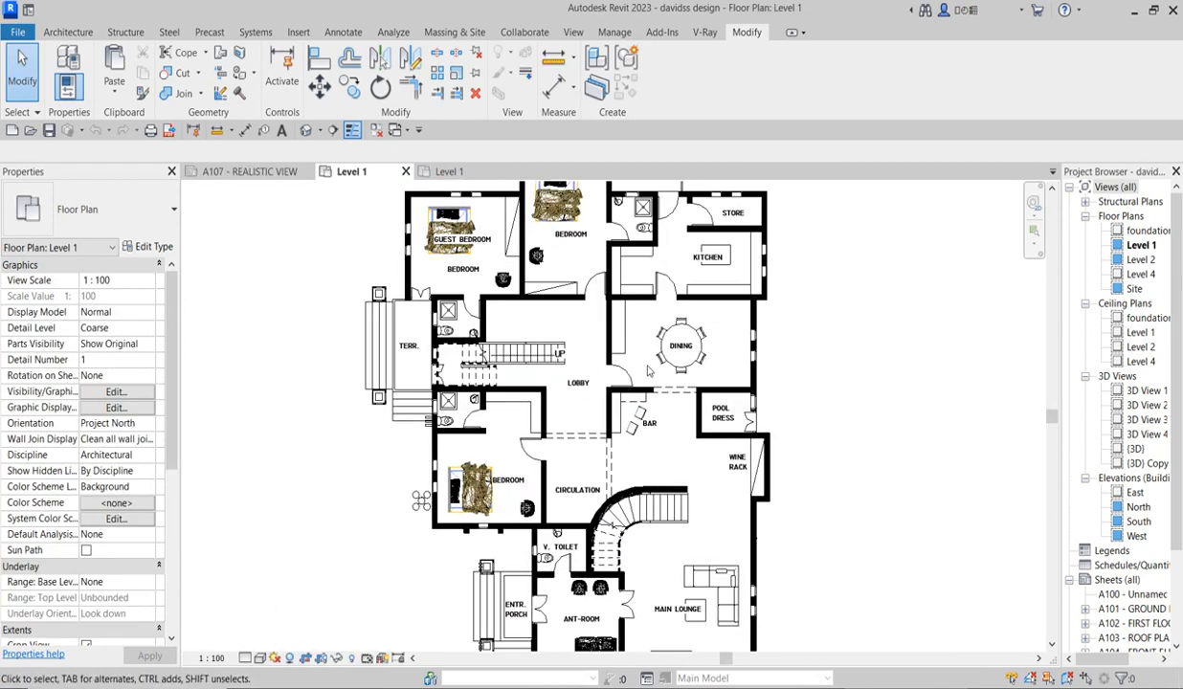
scroll(704, 485, up, 3)
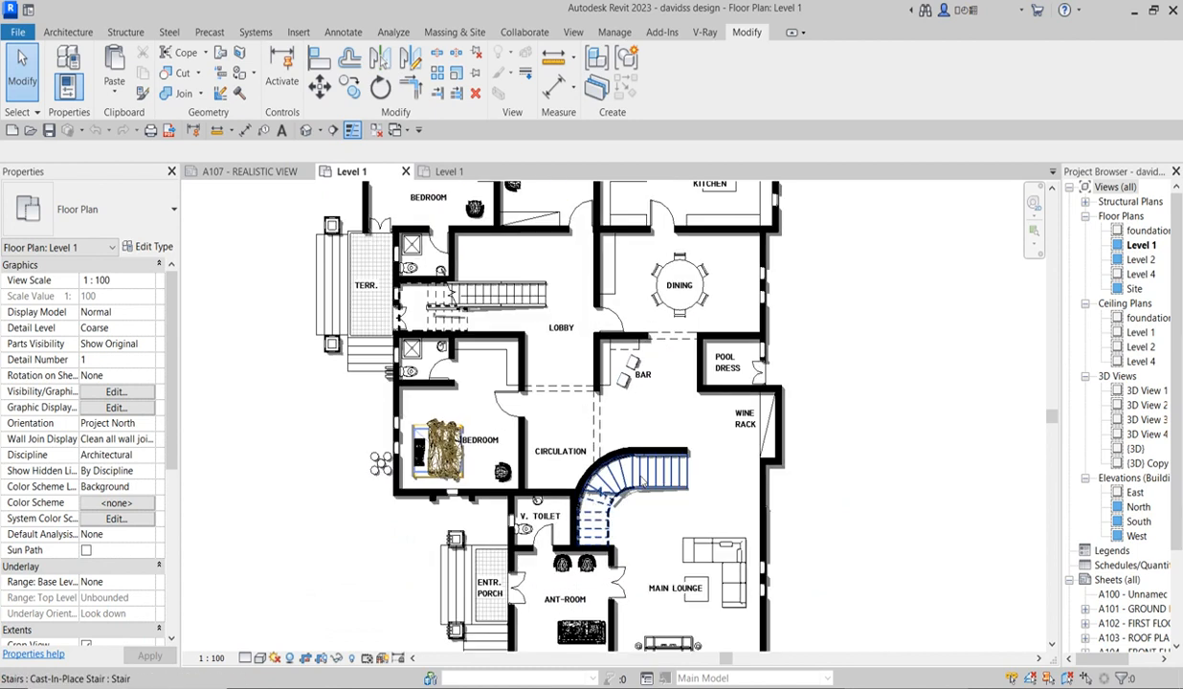
scroll(702, 480, up, 2)
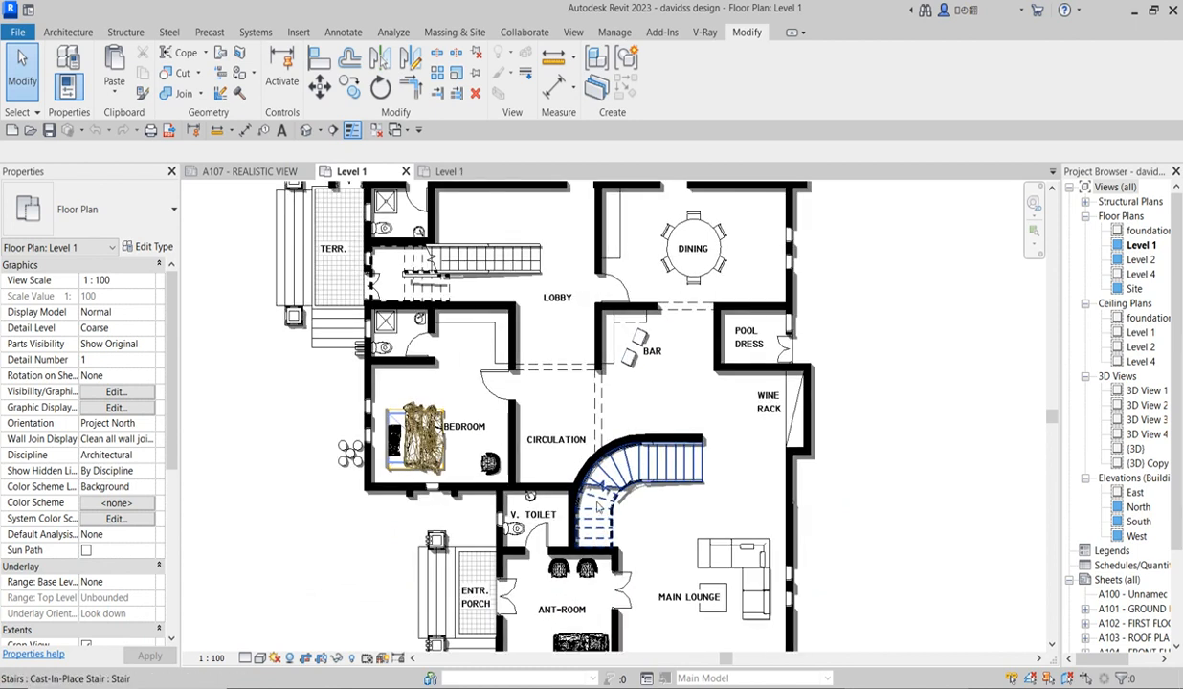
scroll(523, 536, down, 4)
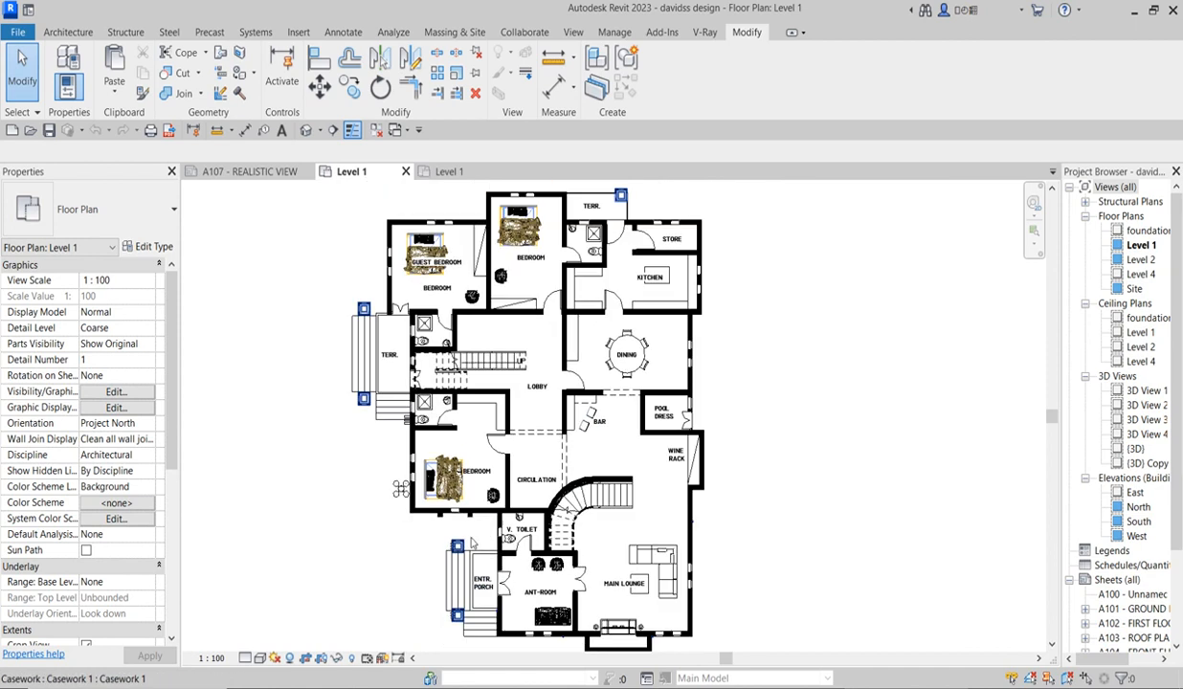
scroll(402, 348, up, 2)
scroll(460, 428, down, 3)
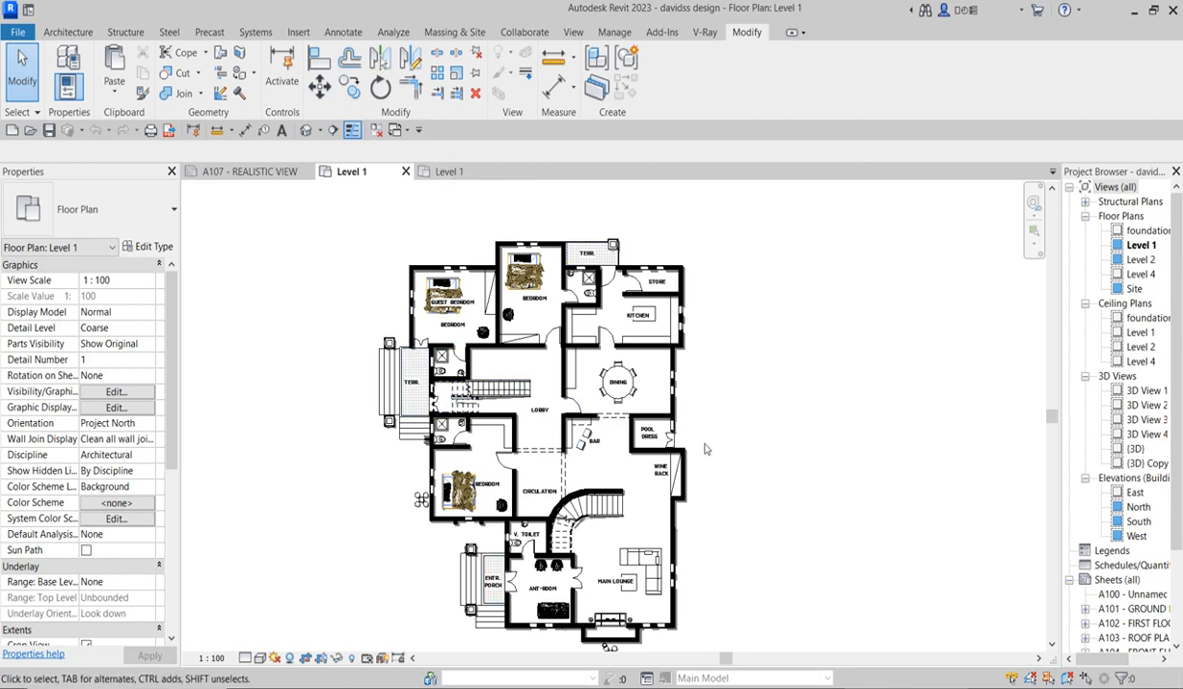
scroll(702, 467, up, 3)
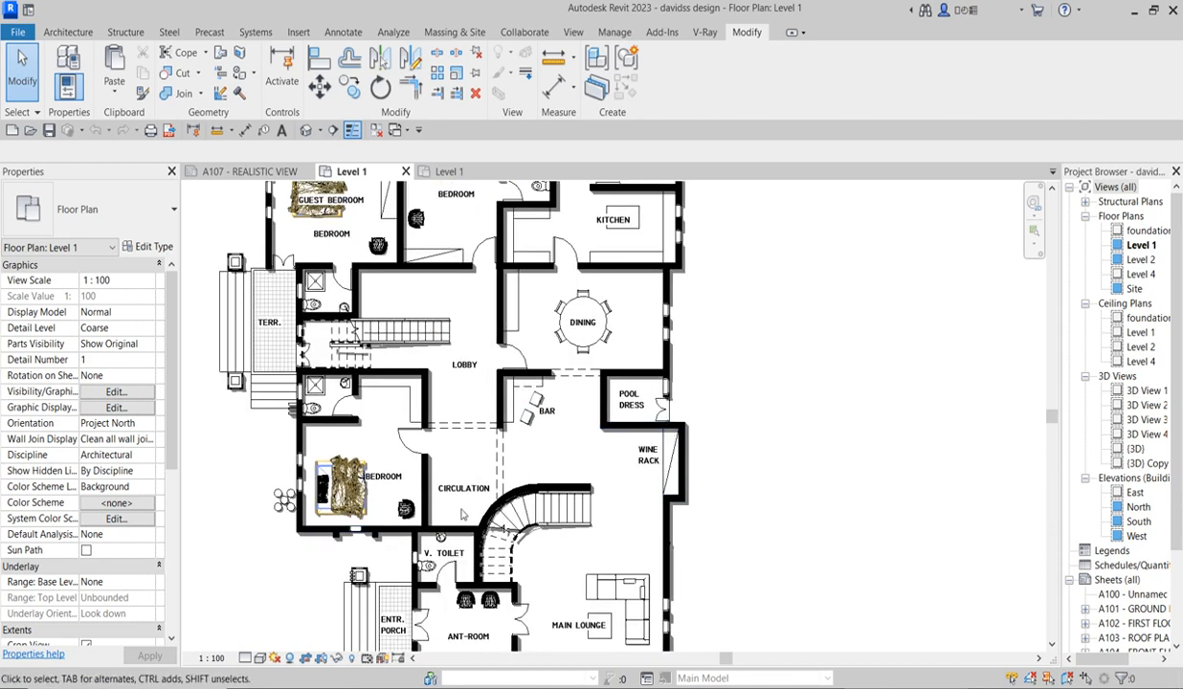
scroll(460, 503, down, 2)
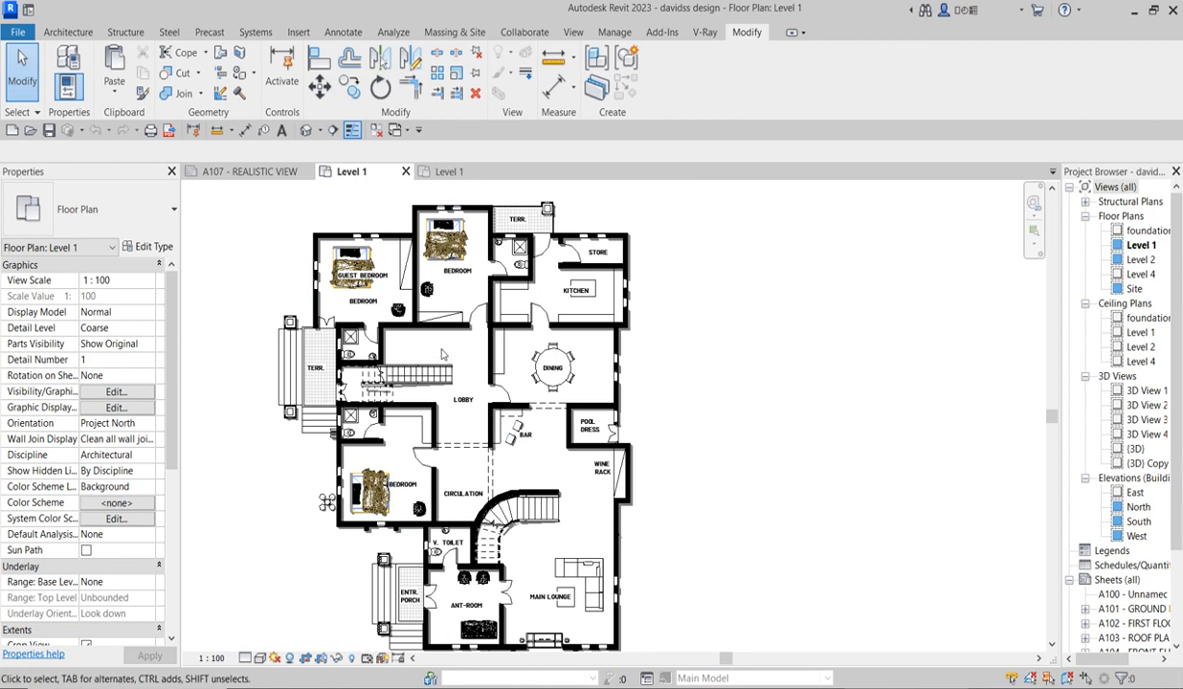
Step: Switch to the empty Level 1 plan of Project1 and close the finished design's Level 1 plan
click(449, 173)
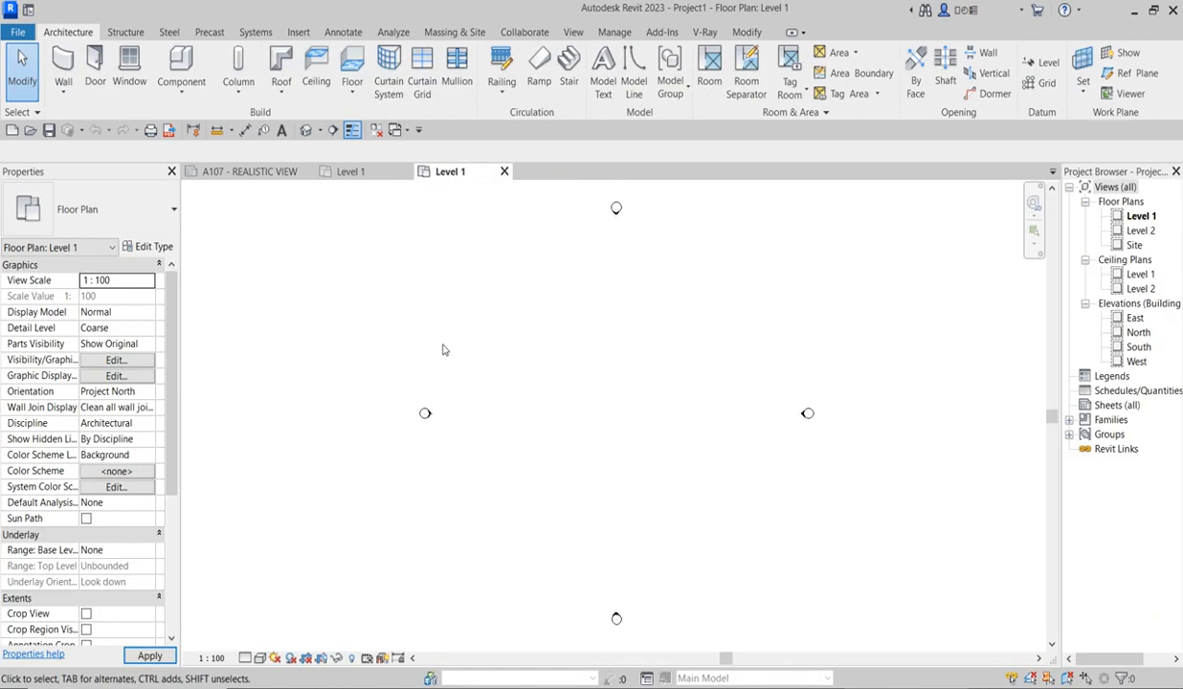
click(405, 173)
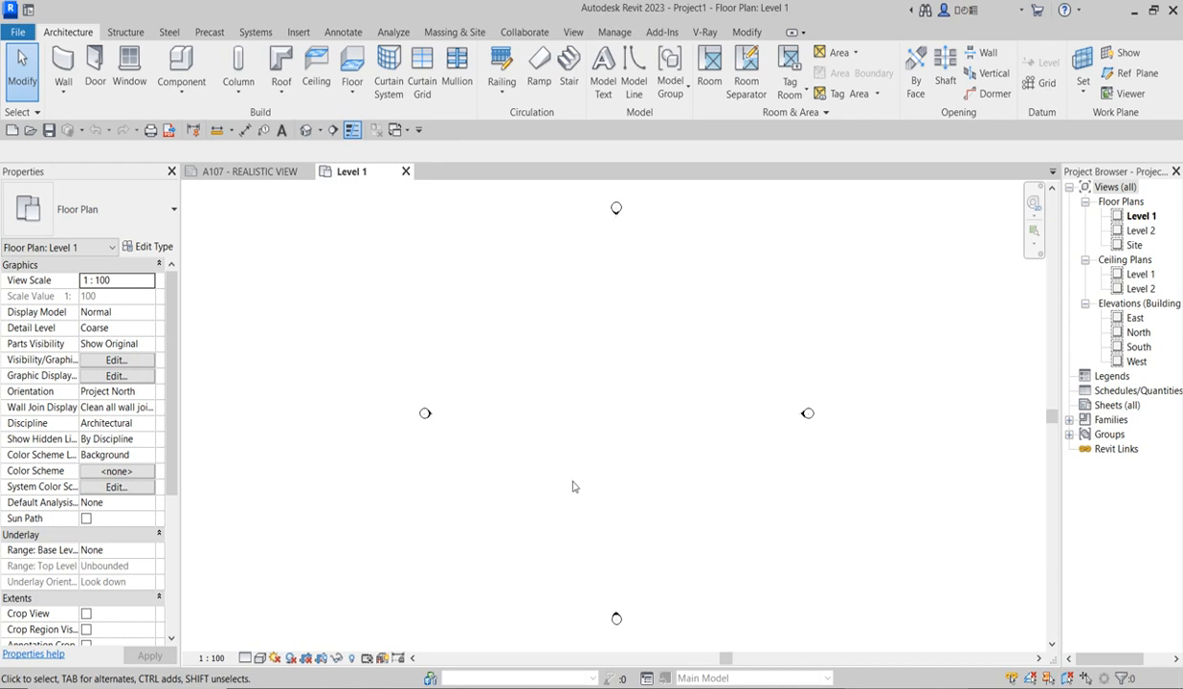
Step: Draw a closed rectangle of Generic - 200mm walls, about 34900 by 7000 mm, in the upper part of Level 1
click(63, 72)
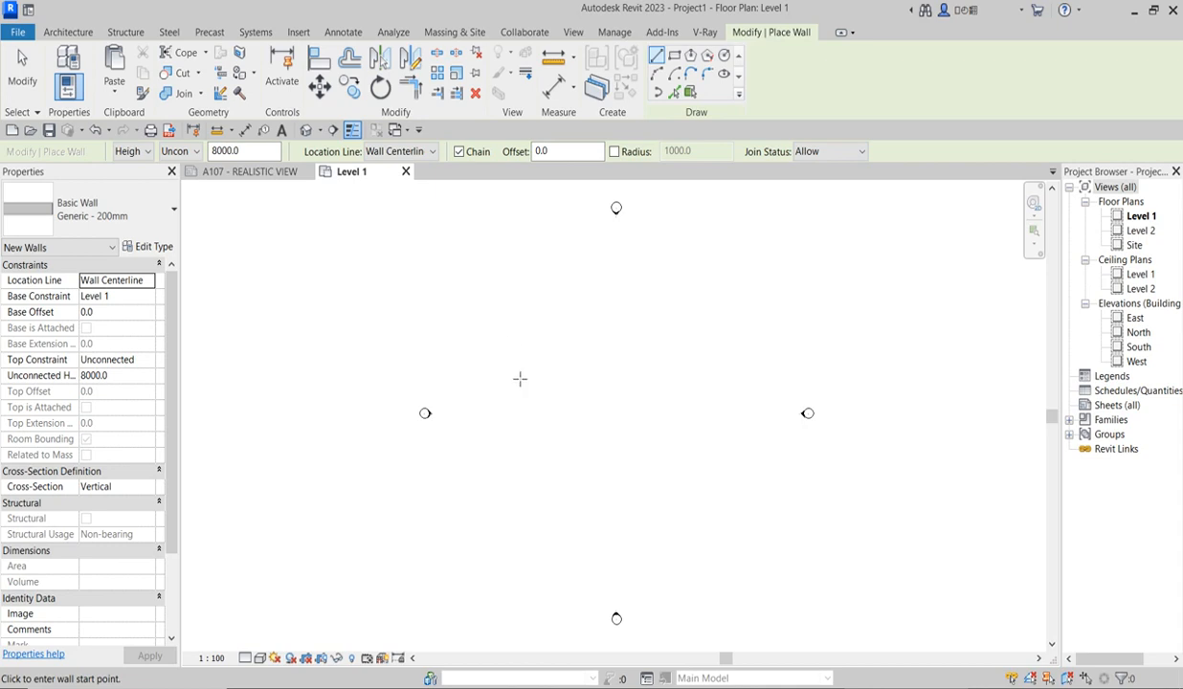
click(470, 276)
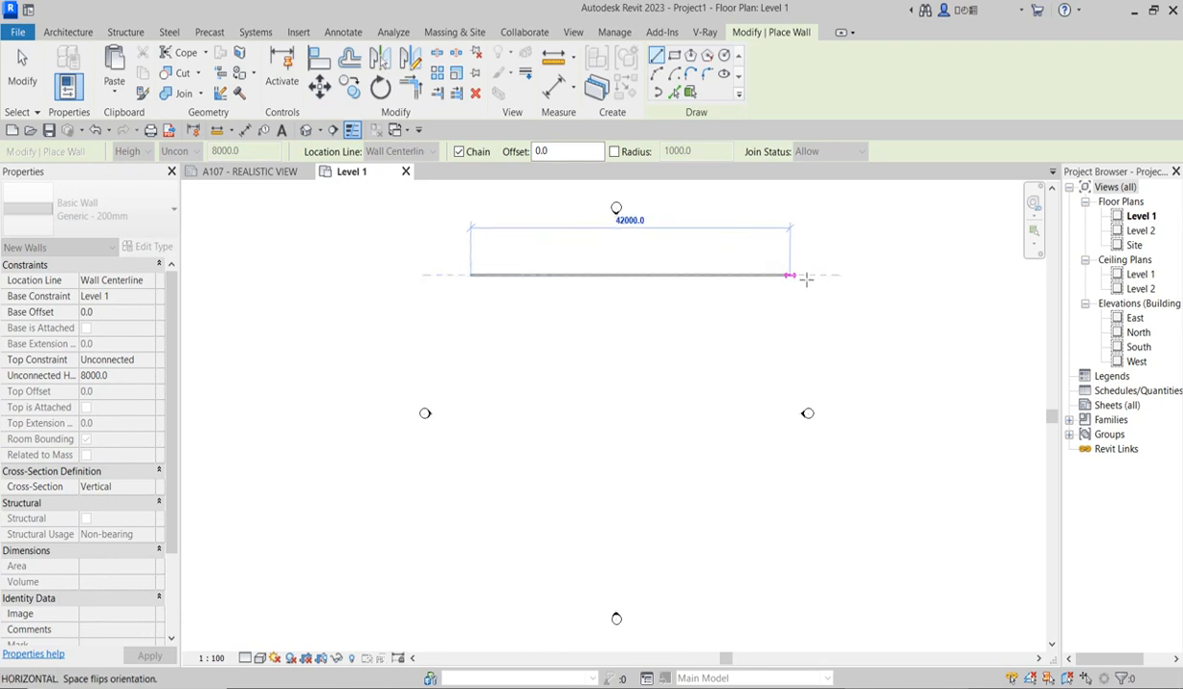
click(737, 274)
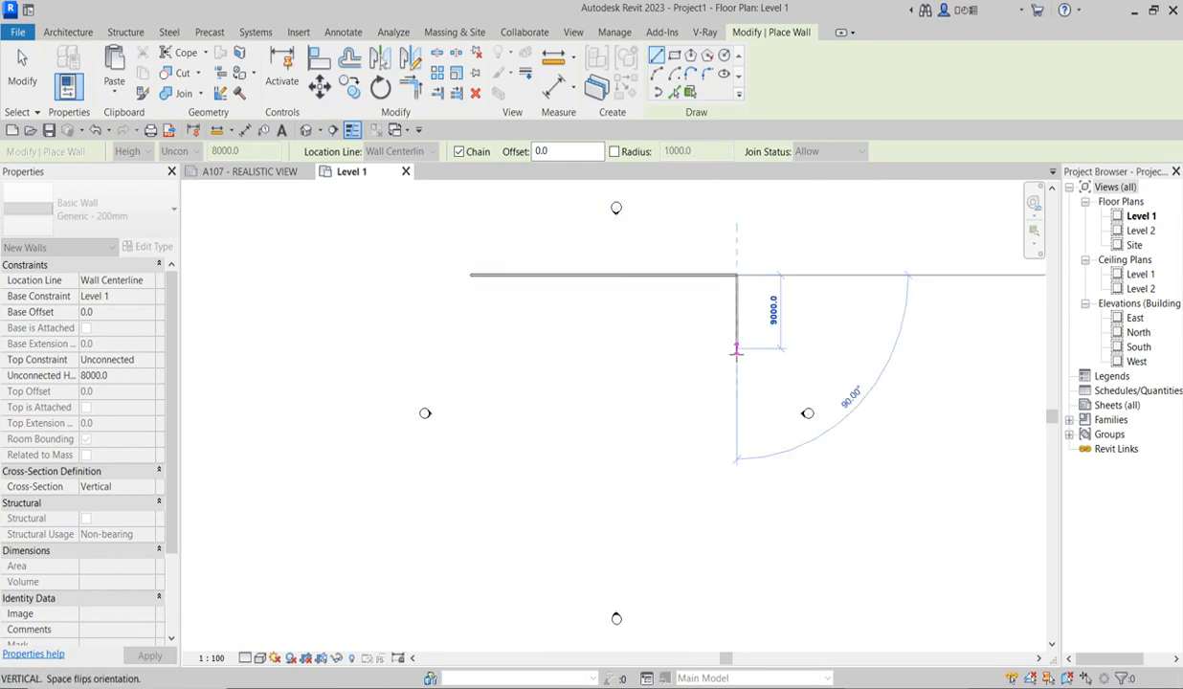
click(738, 334)
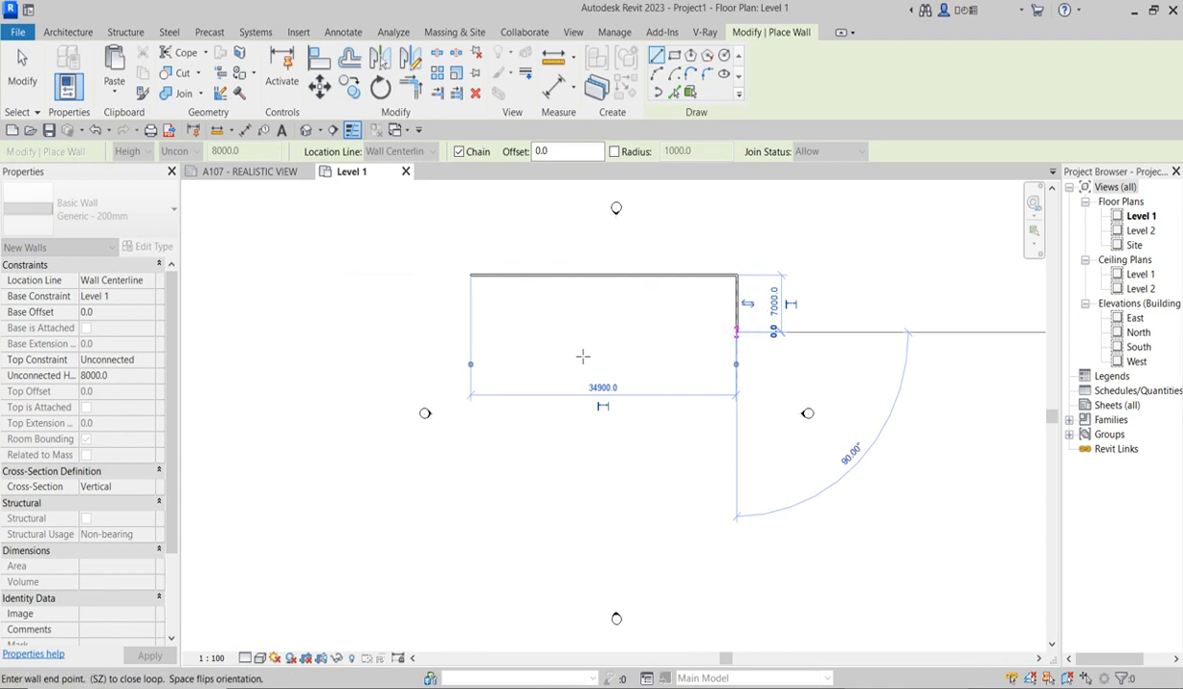
click(470, 331)
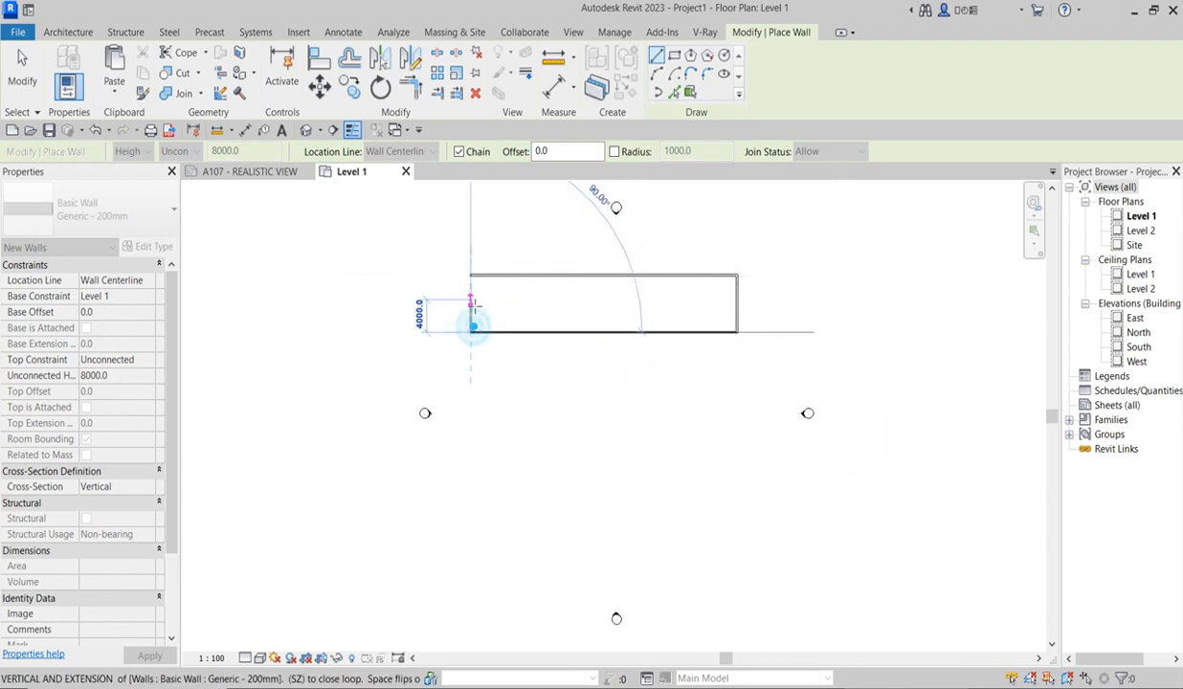
click(470, 274)
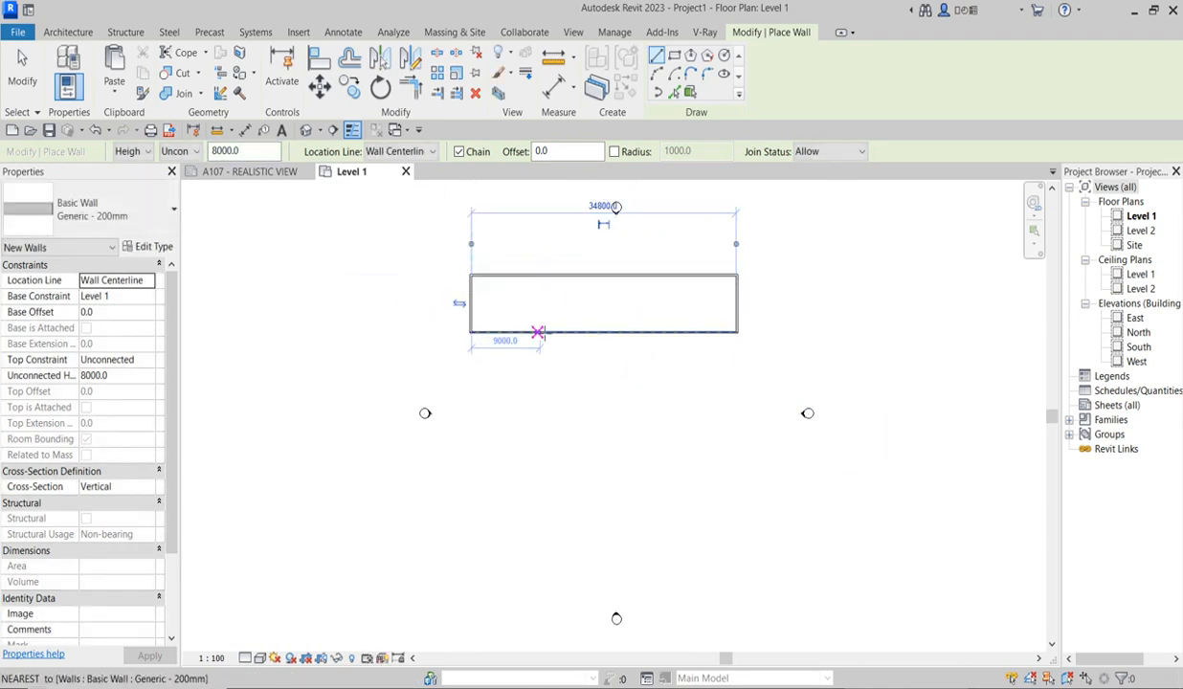
key(Escape)
key(Escape)
Step: Nudge the rectangle's left end wall inward until the building is about 31600 mm long
scroll(497, 306, up, 4)
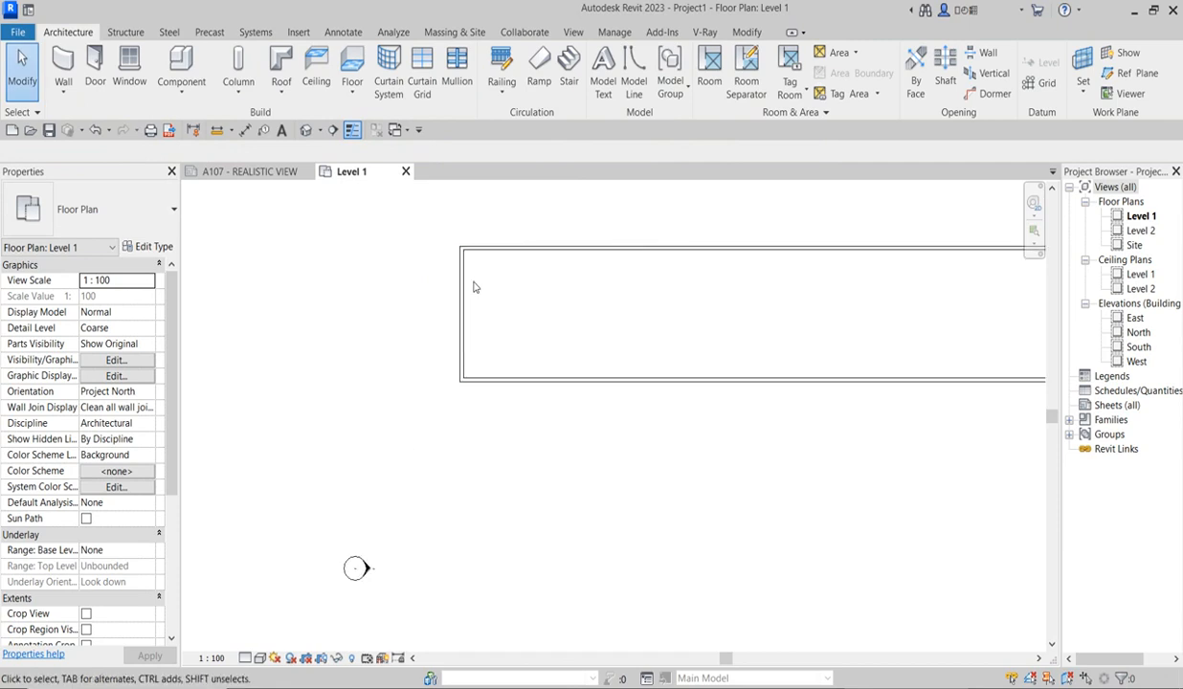
scroll(417, 344, down, 2)
scroll(404, 359, up, 3)
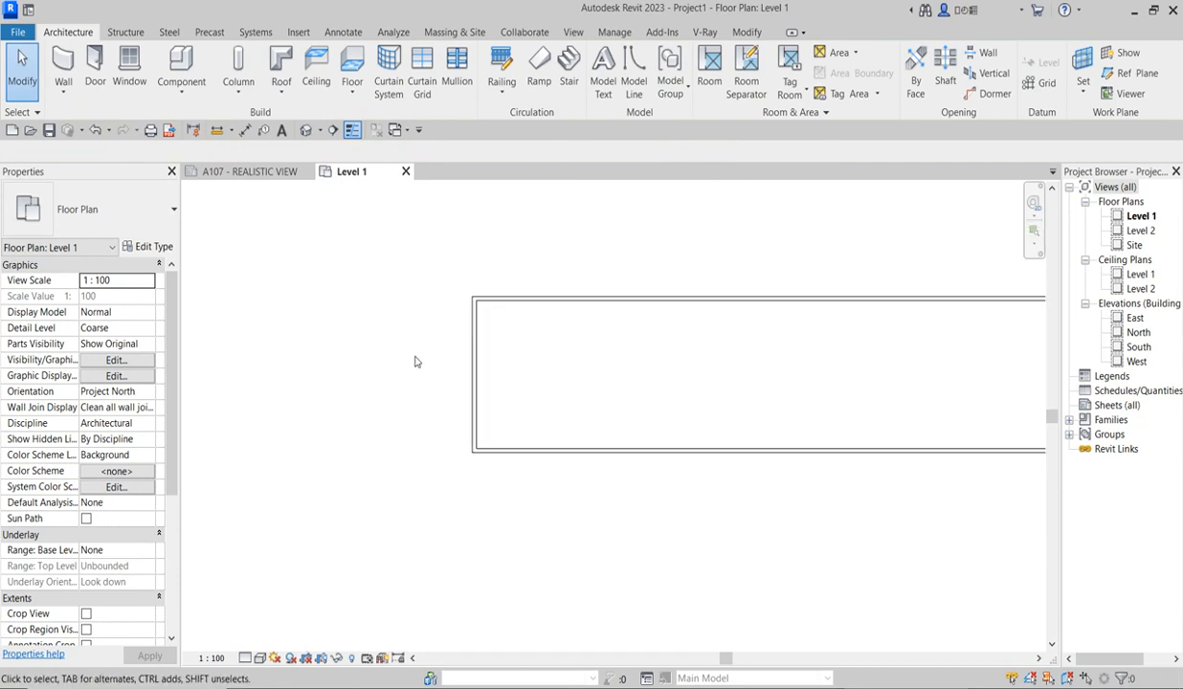
click(473, 357)
key(Right)
key(Right)
key(Right)
key(Right)
key(Right)
key(Right)
key(Right)
key(Right)
key(Right)
key(Right)
key(Right)
key(Right)
key(Right)
key(Right)
key(Right)
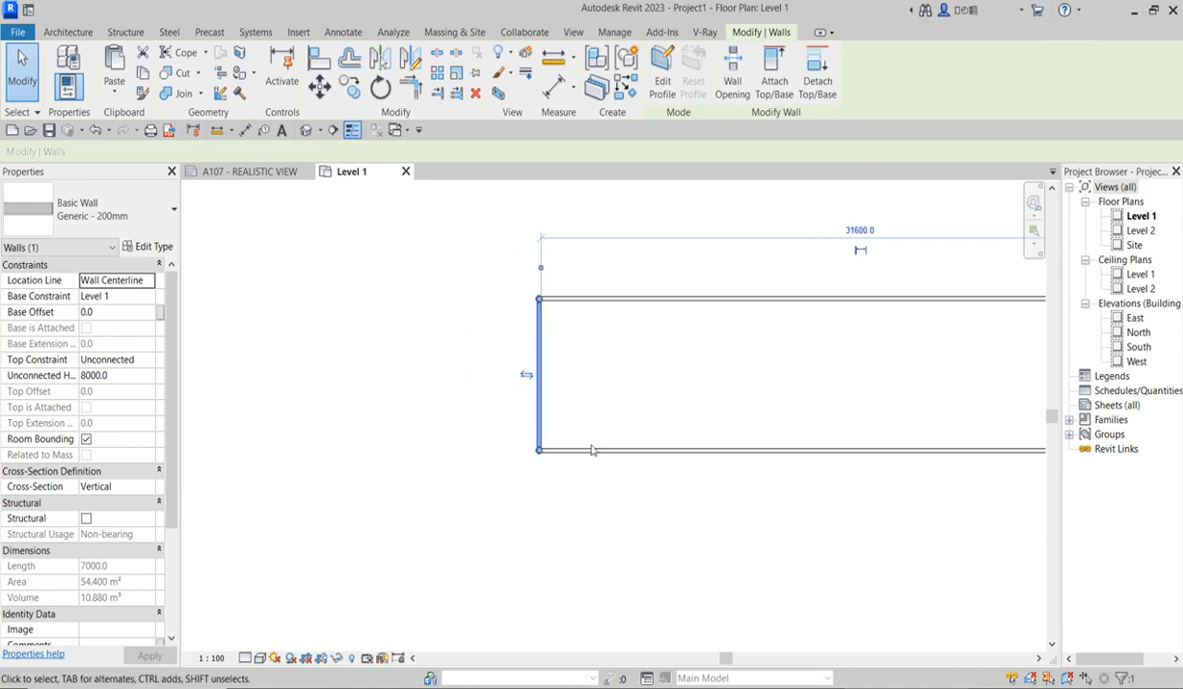
Step: Nudge the rectangle's right end wall outward until the building is about 32800 mm long
scroll(568, 462, down, 3)
scroll(922, 406, up, 3)
click(860, 421)
drag(864, 417, 867, 423)
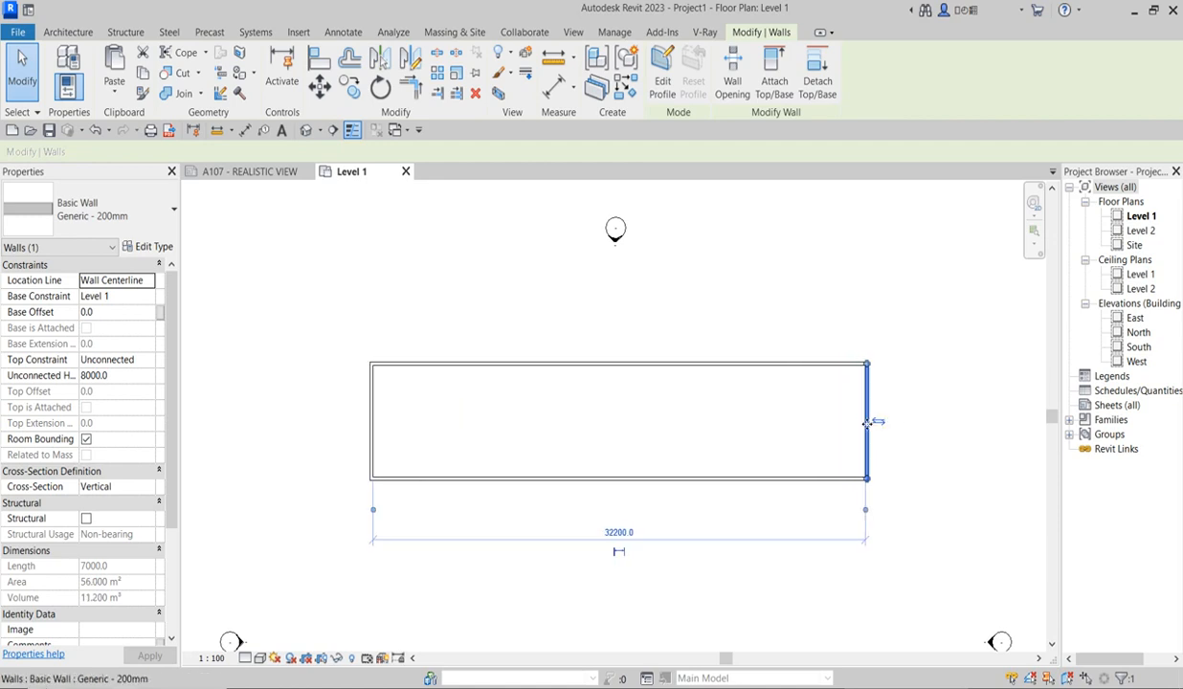
key(Right)
key(Right)
key(Right)
scroll(359, 433, up, 3)
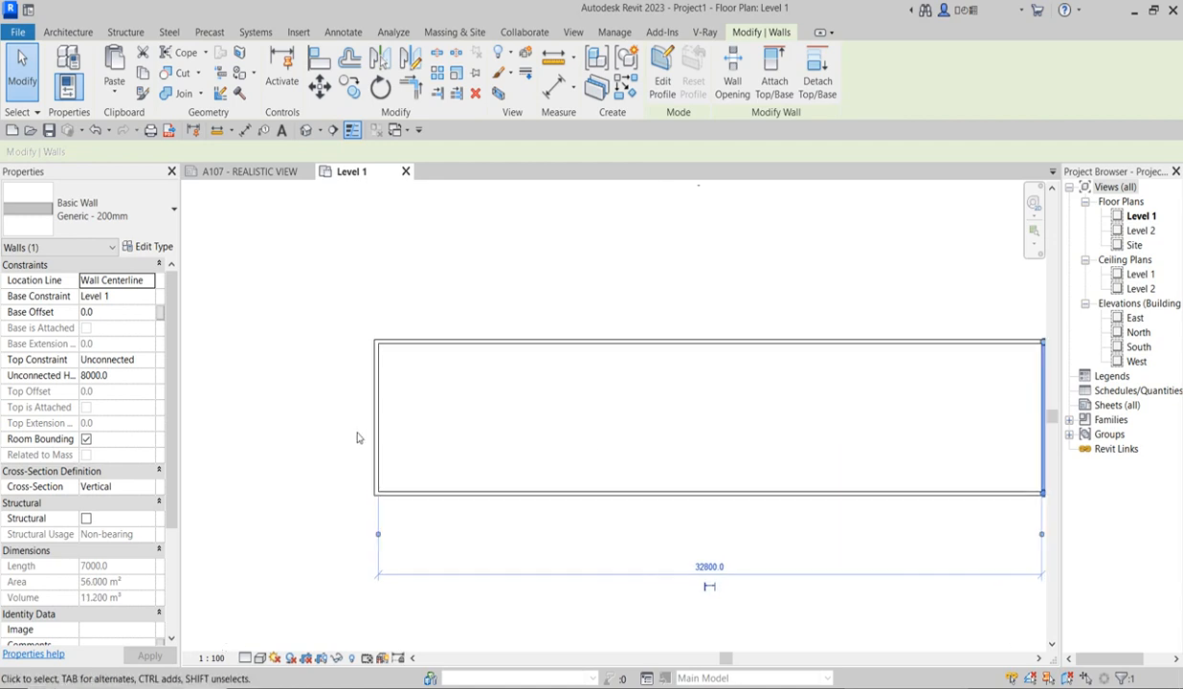
scroll(386, 417, down, 3)
scroll(379, 436, up, 2)
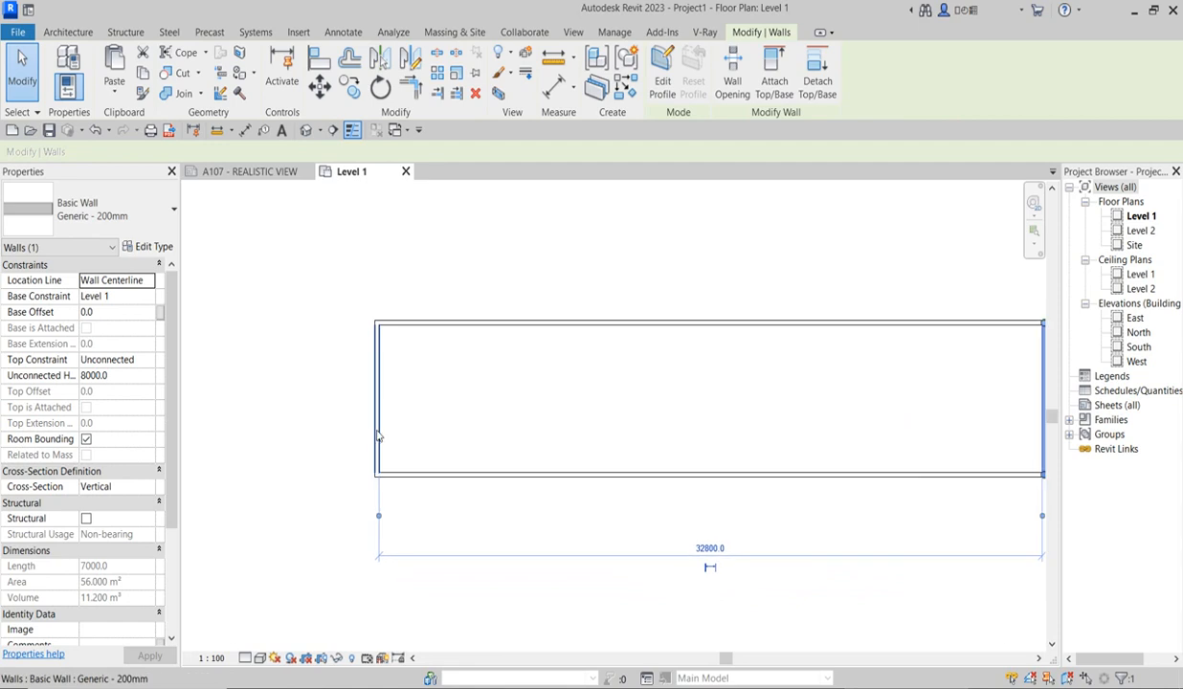
scroll(384, 431, up, 1)
scroll(386, 430, down, 3)
scroll(390, 428, up, 3)
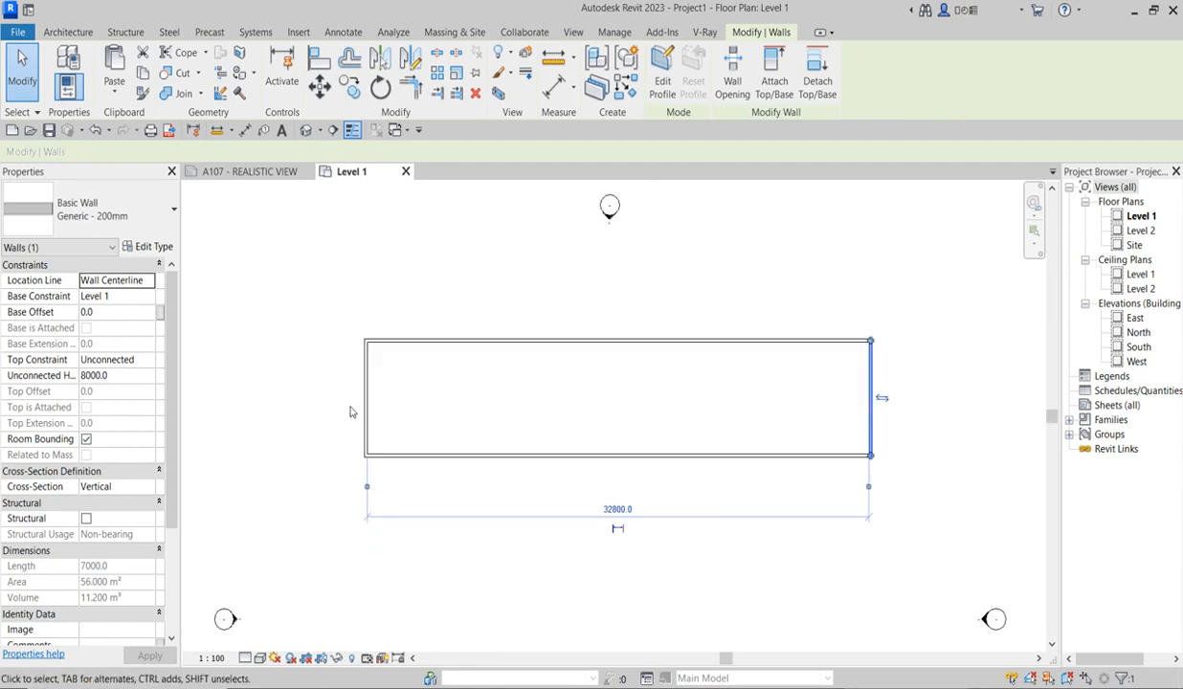
scroll(354, 409, down, 3)
scroll(367, 418, up, 1)
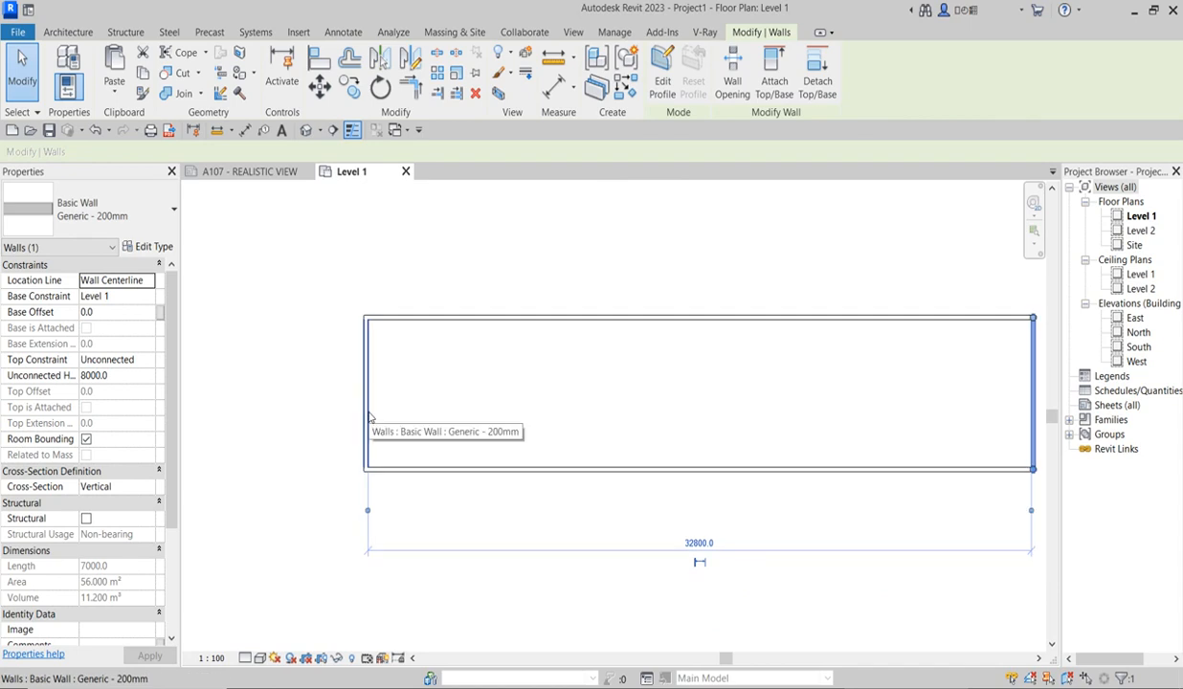
double_click(369, 418)
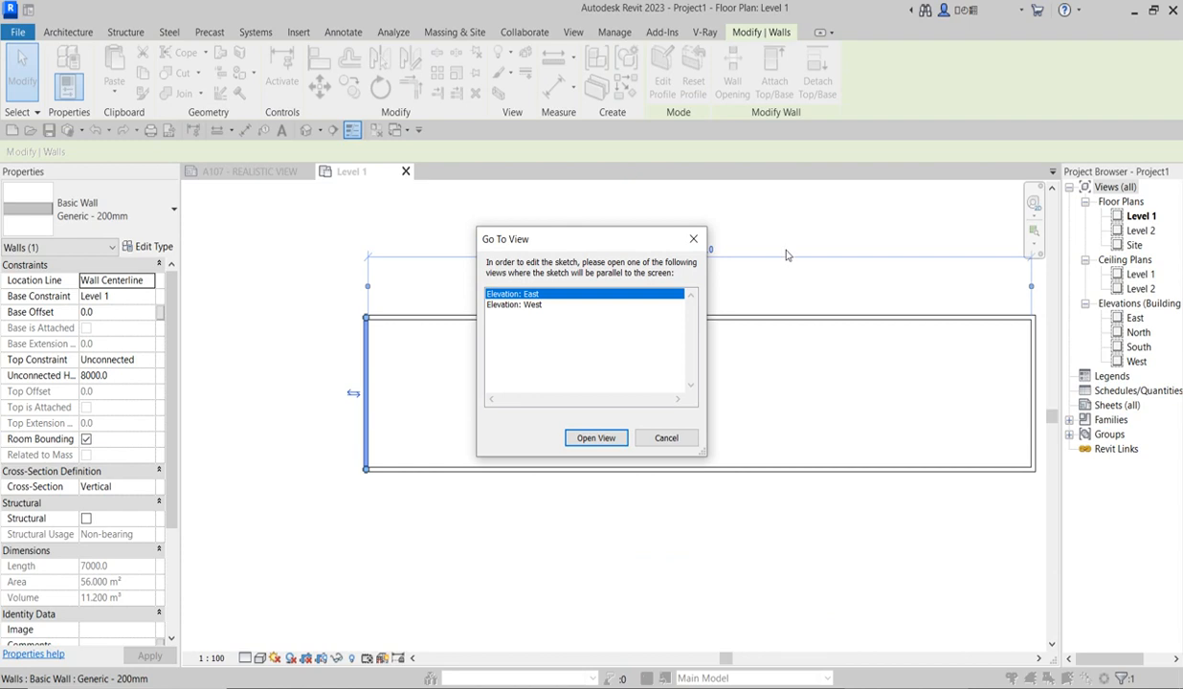
click(693, 238)
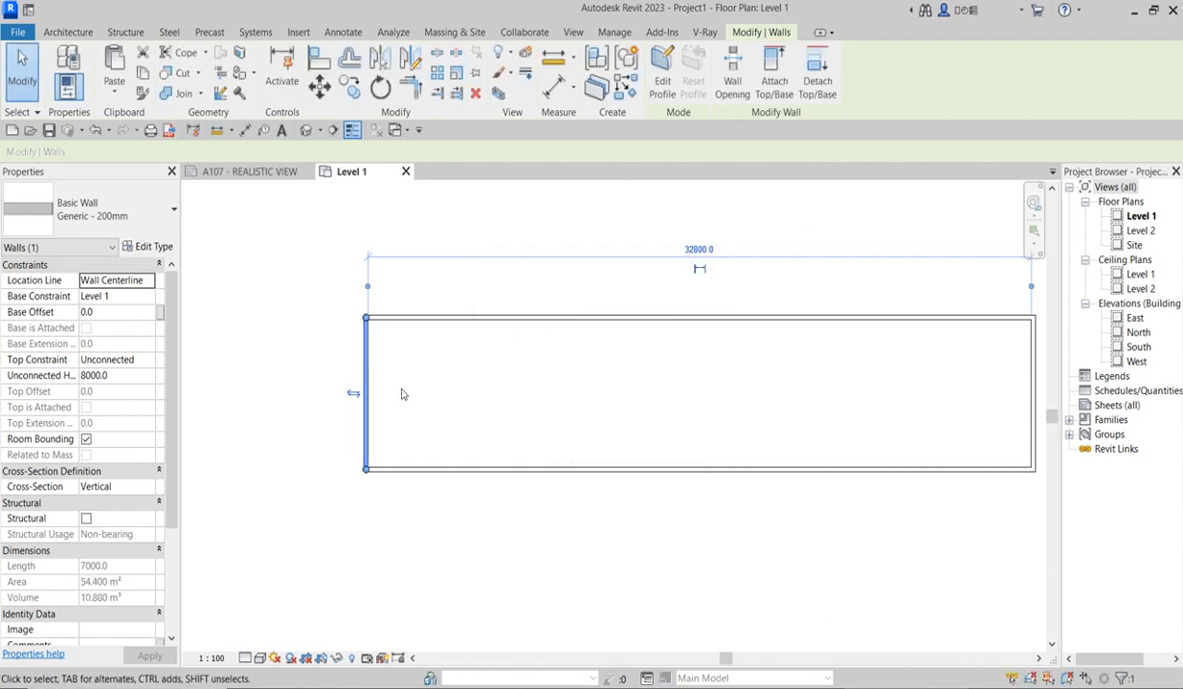
Step: Set the unconnected height of all four walls to 3000 mm
scroll(401, 389, down, 1)
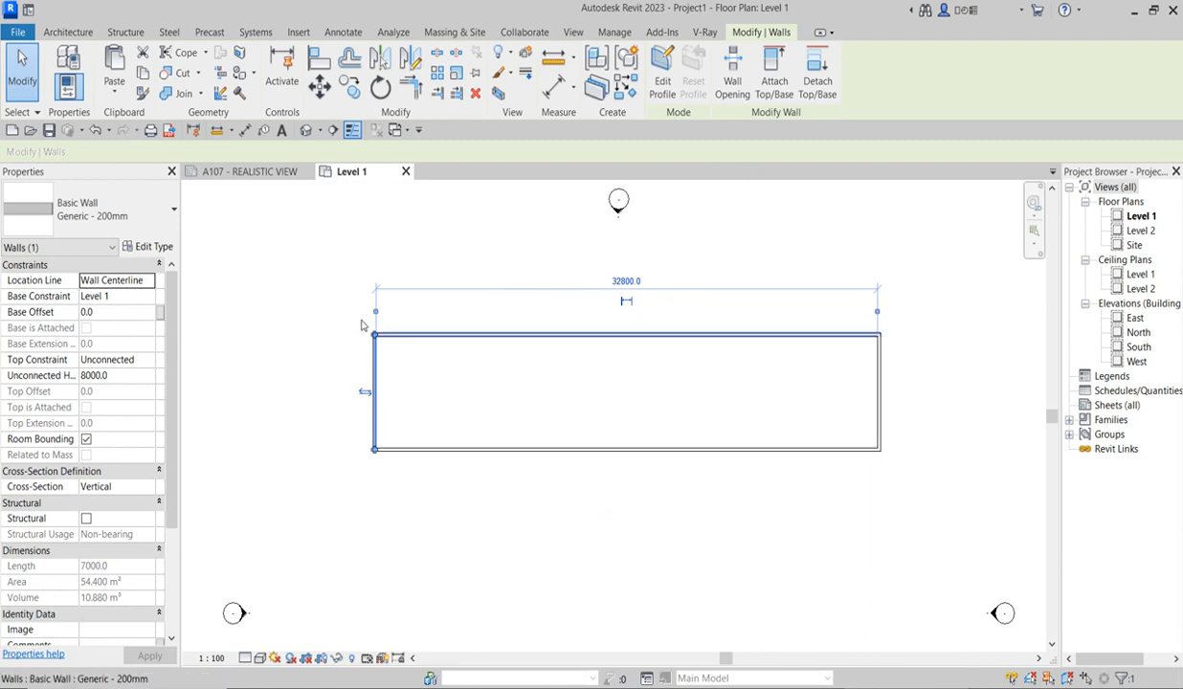
click(327, 307)
drag(314, 309, 877, 493)
click(126, 379)
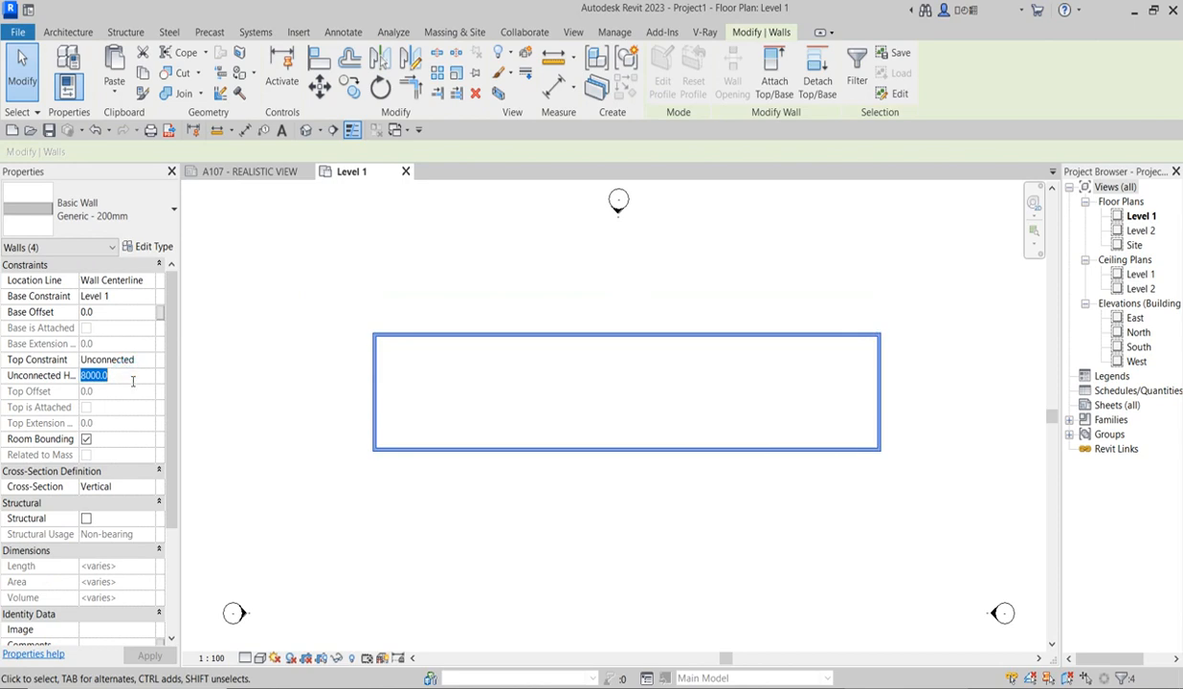
text(300)
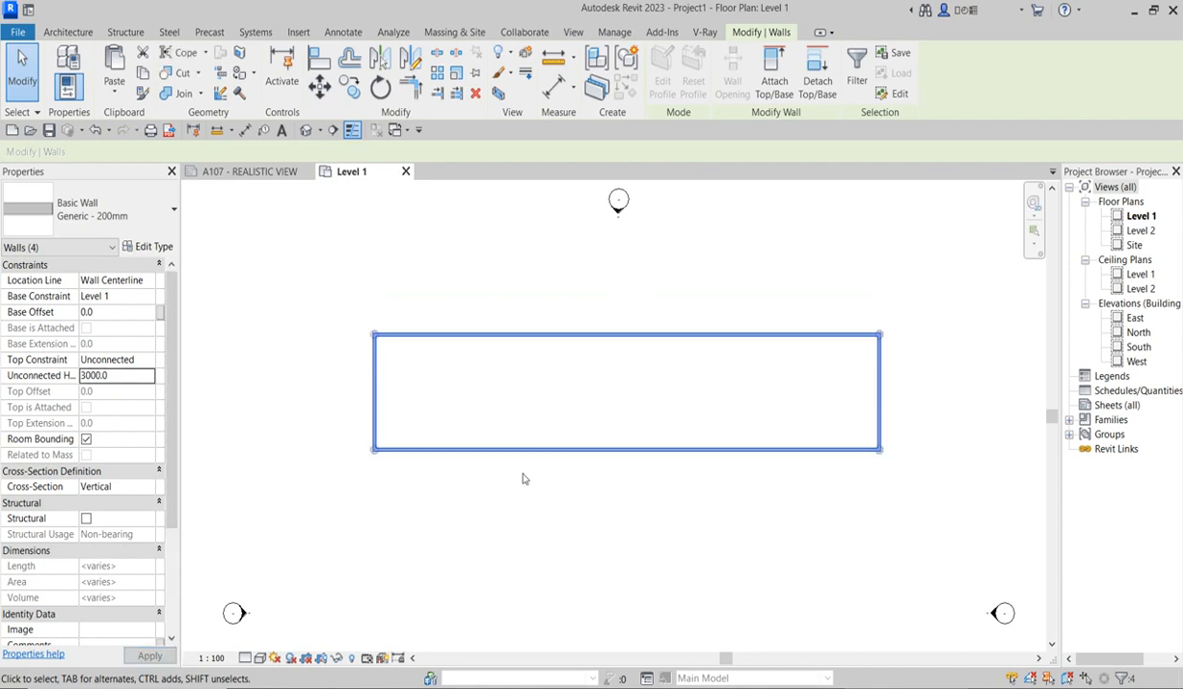
click(674, 494)
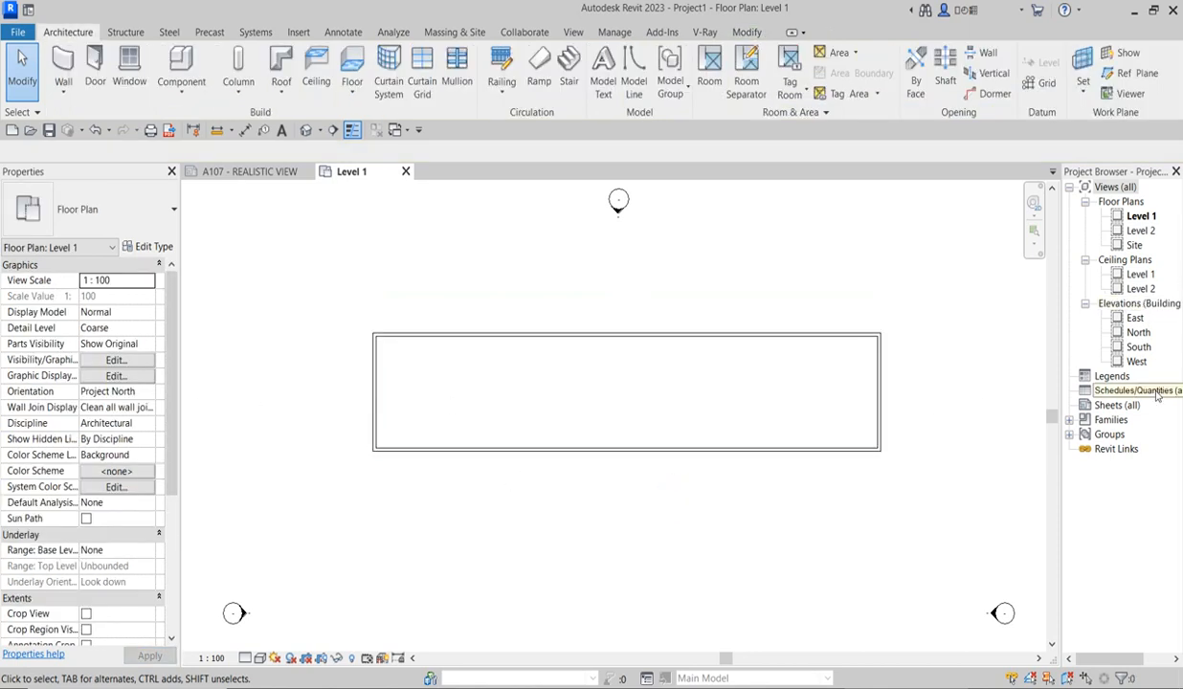
Step: Open the South elevation and set Level 2's elevation to 3000 mm
double_click(1138, 347)
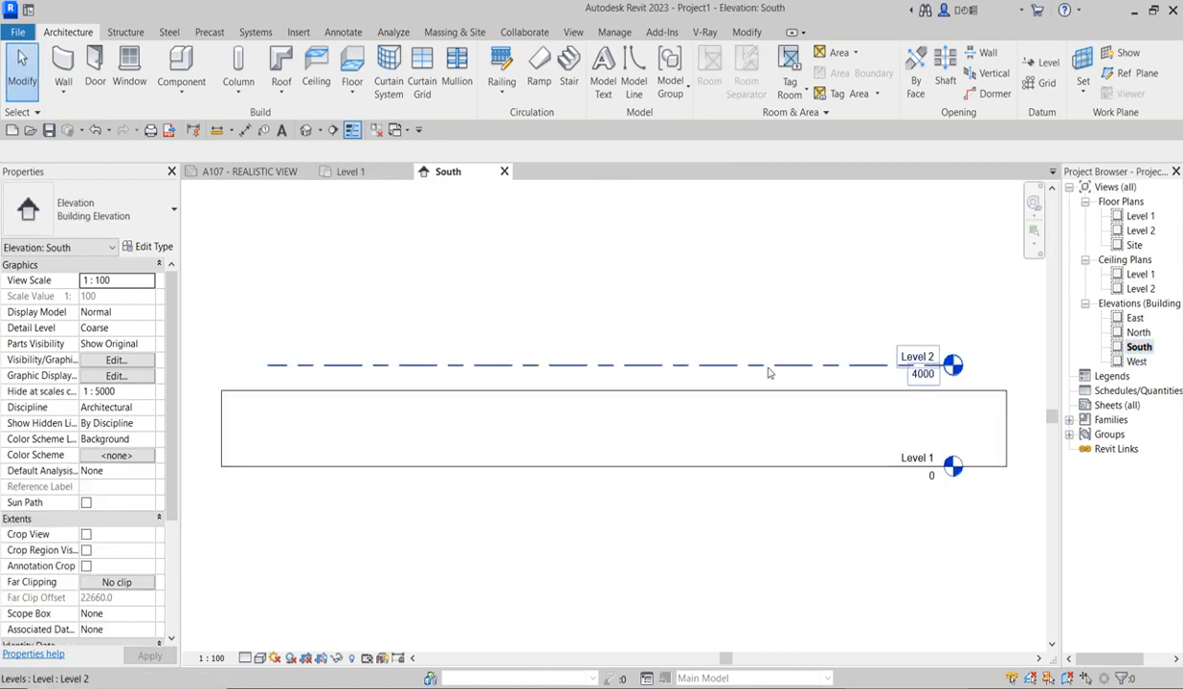
click(924, 372)
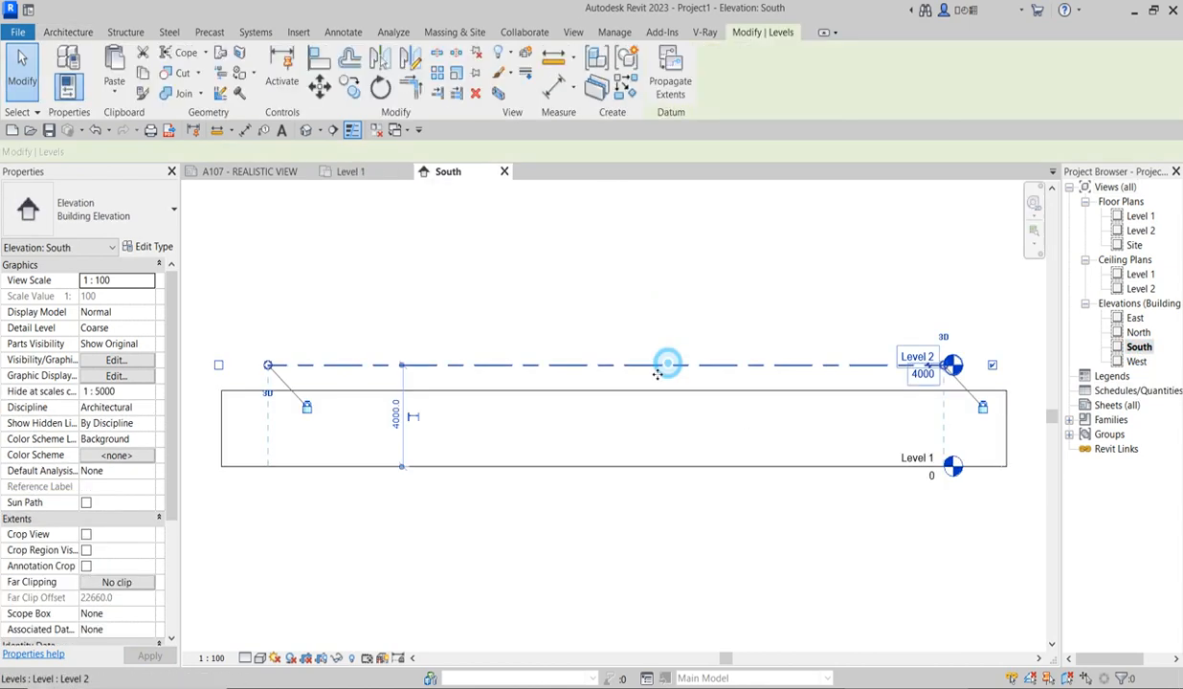
click(925, 380)
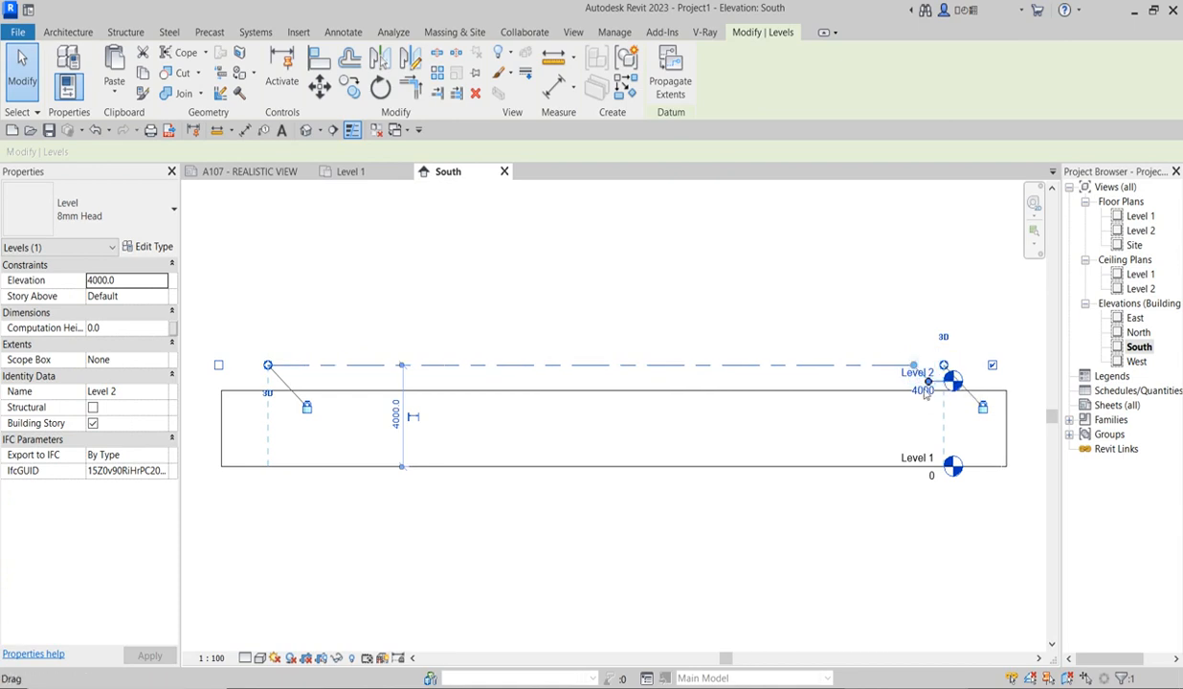
click(924, 392)
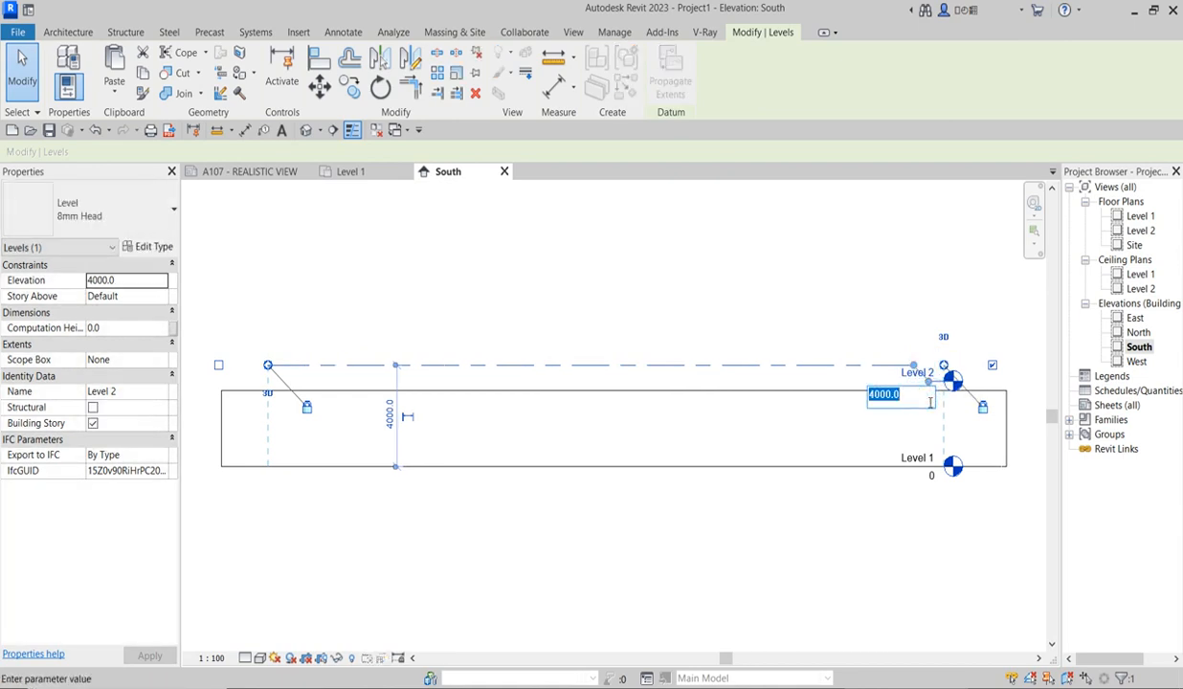
text(30)
key(Return)
Step: Shift the Level 2 label elbow and stretch the Level 1 and Level 2 lines beyond the building's right end
mouse_move(929, 408)
mouse_down()
mouse_move(1003, 408)
mouse_move(950, 398)
mouse_up()
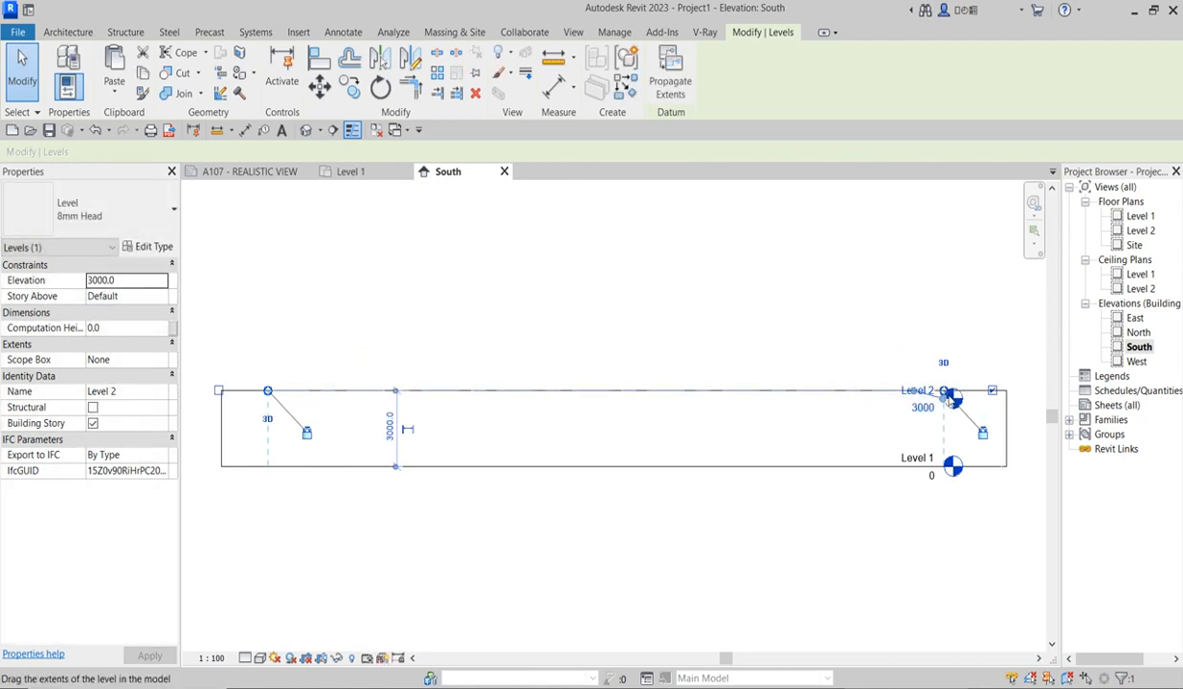
key(l)
key(l)
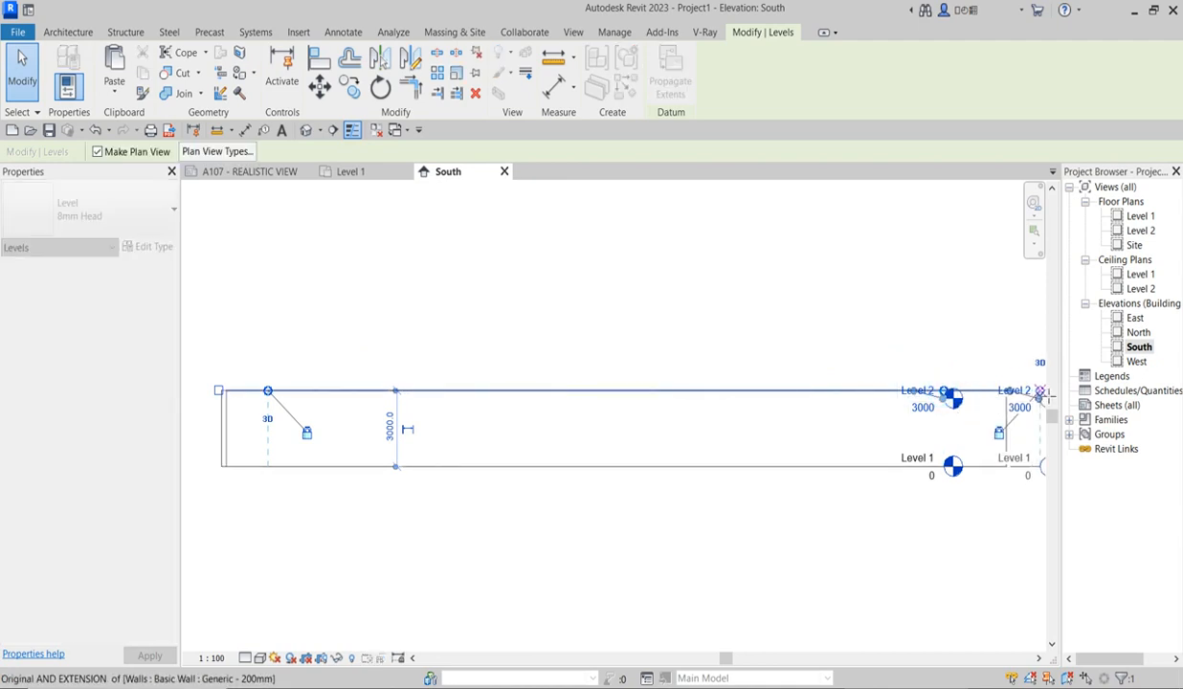
key(Escape)
scroll(869, 420, up, 3)
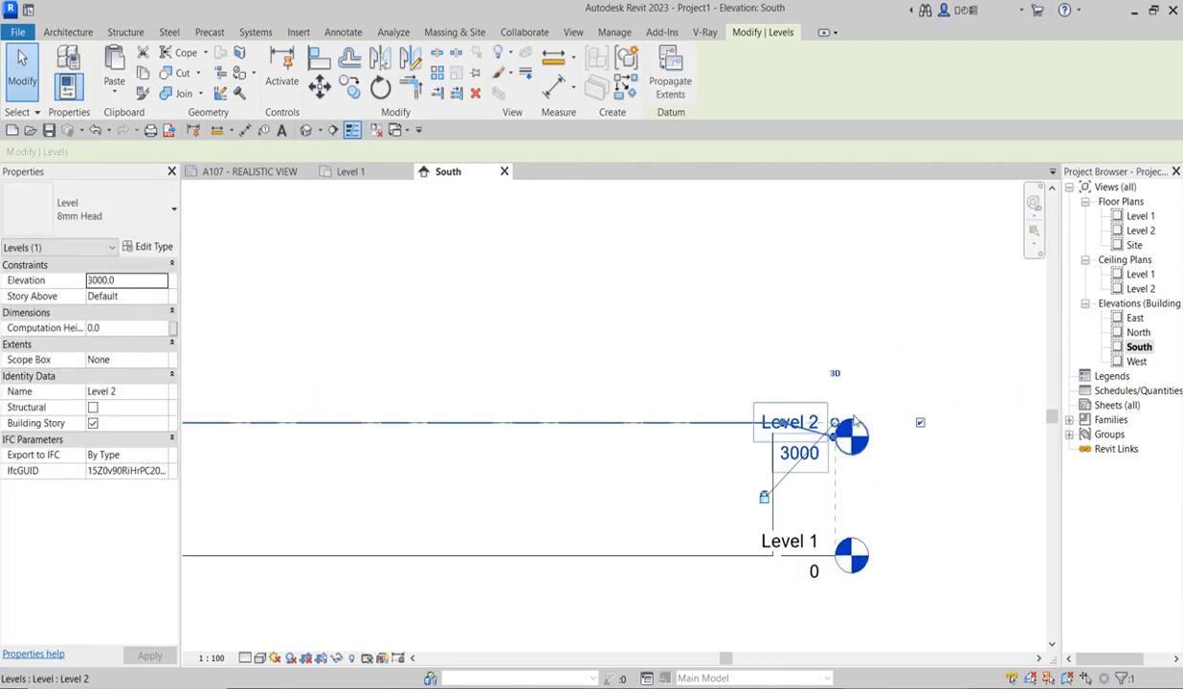
drag(835, 422, 883, 423)
click(780, 374)
scroll(821, 386, down, 2)
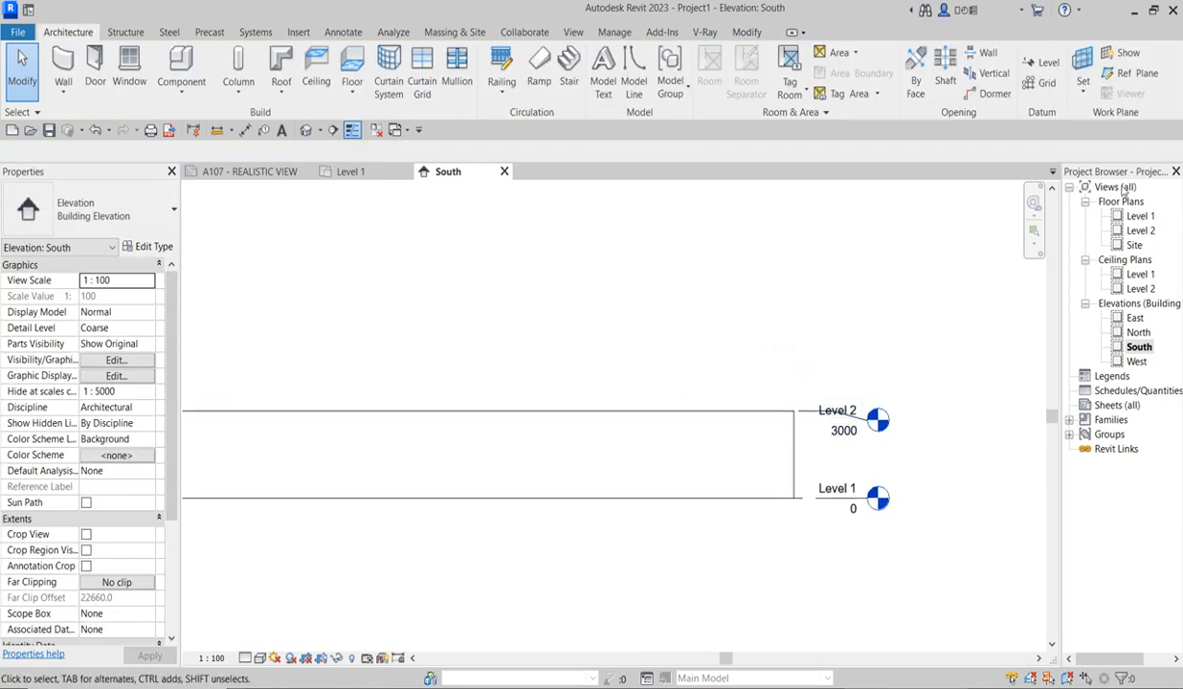
Step: Open the Level 1 floor plan and frame the rectangular wall outline
double_click(1140, 219)
scroll(404, 421, down, 2)
scroll(383, 413, up, 3)
scroll(383, 415, down, 2)
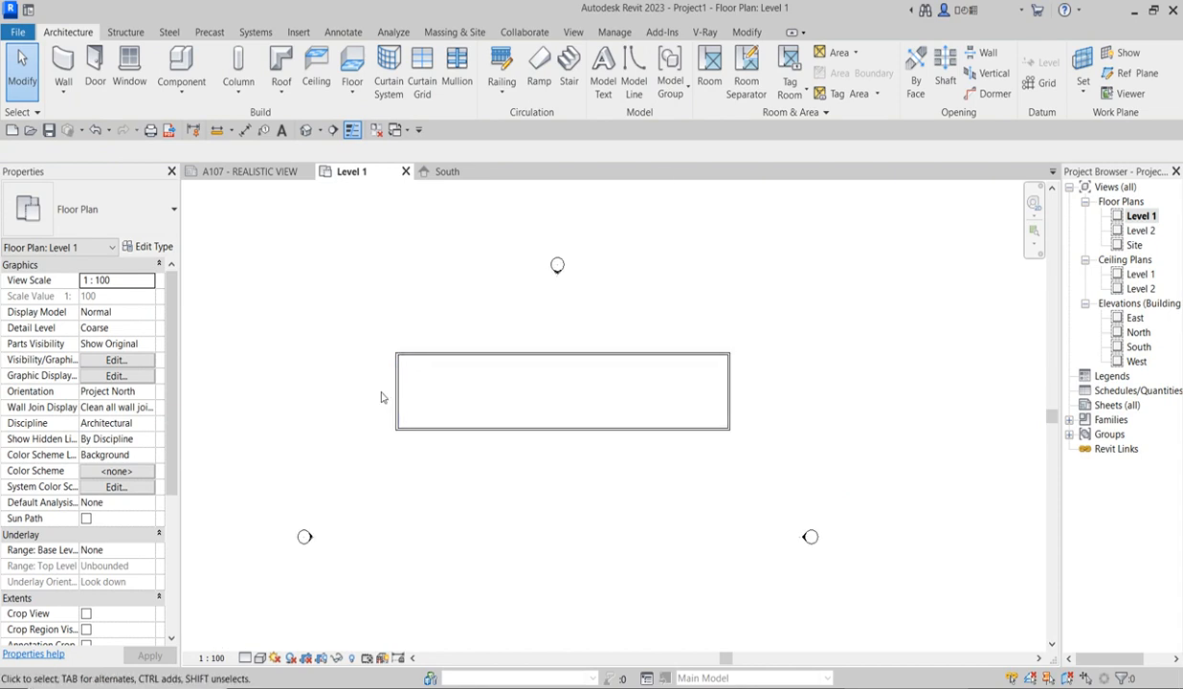
scroll(383, 363, up, 1)
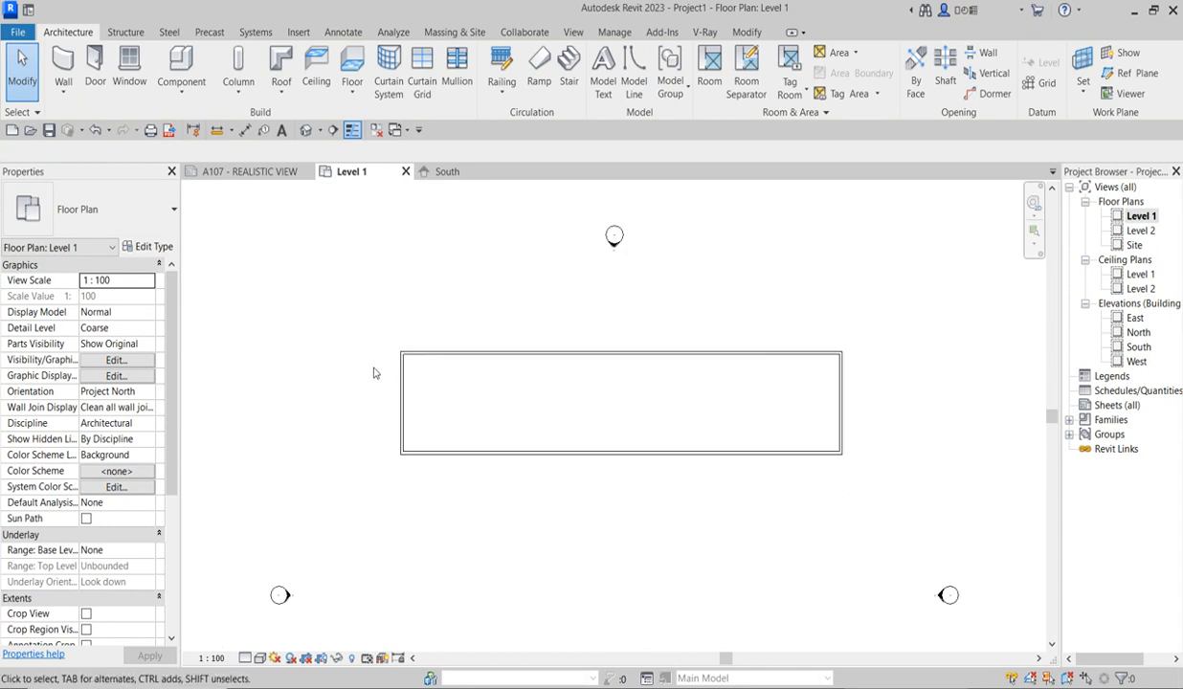
scroll(401, 388, up, 2)
Step: Enclose a room in the building's upper-left corner with Generic - 200mm walls, about 4800 mm wide and 4100 mm deep
click(404, 388)
click(515, 418)
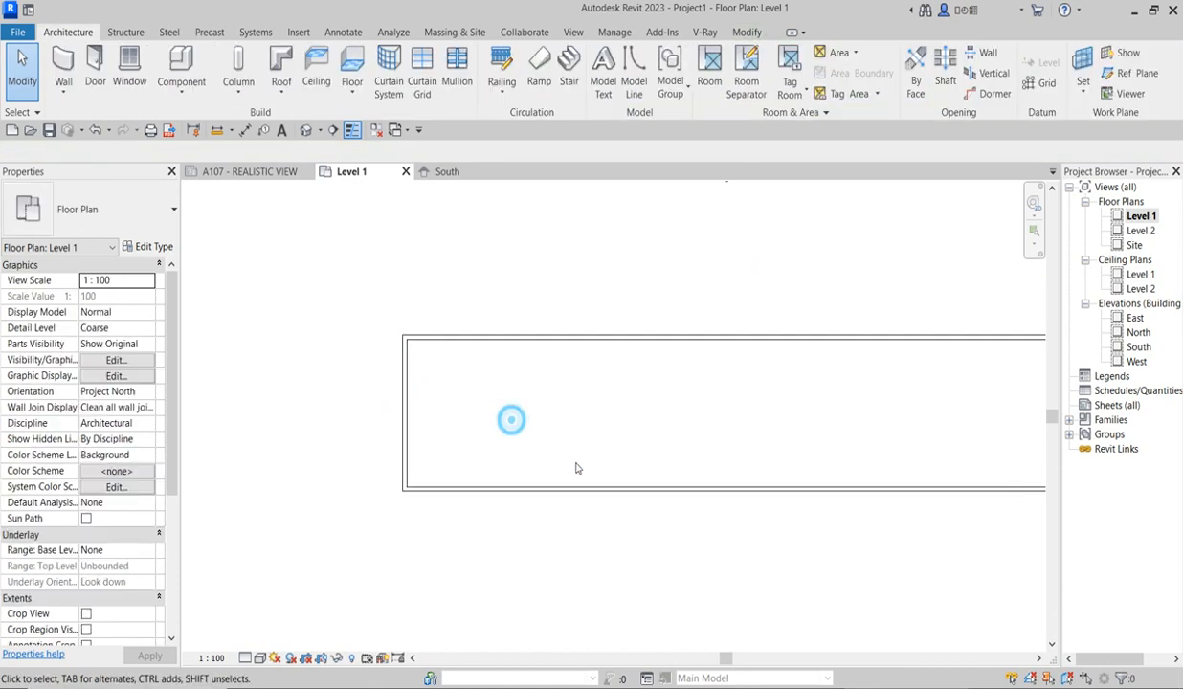
click(403, 417)
scroll(464, 424, down, 2)
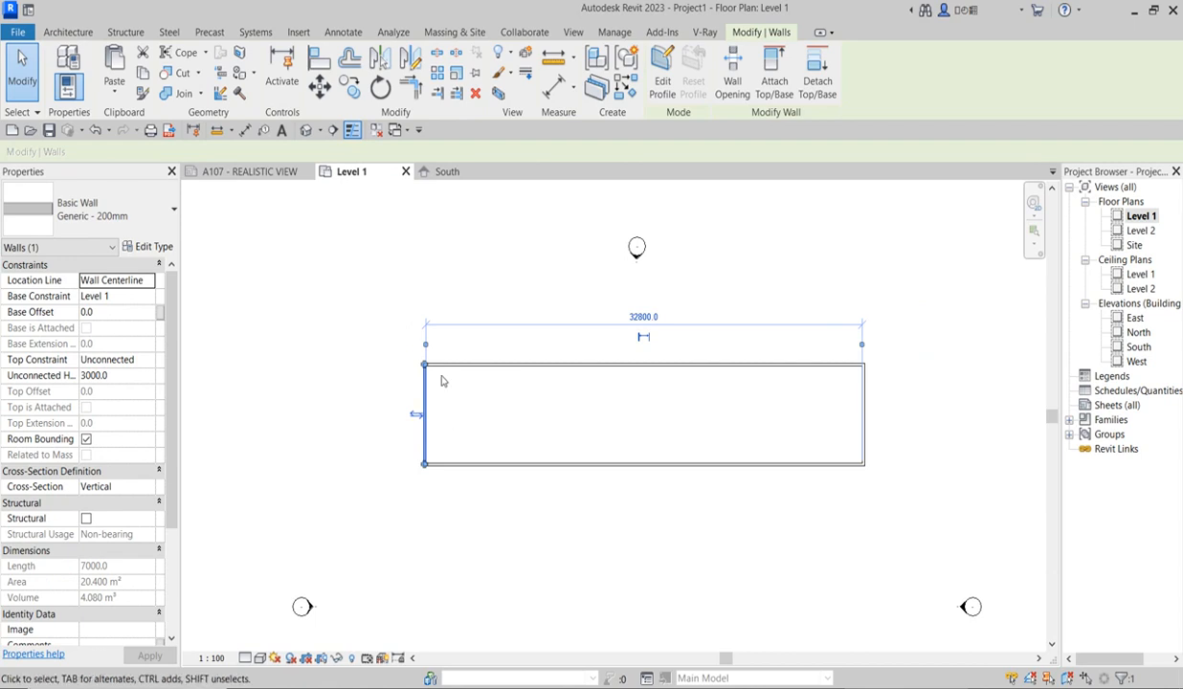
scroll(440, 388, up, 1)
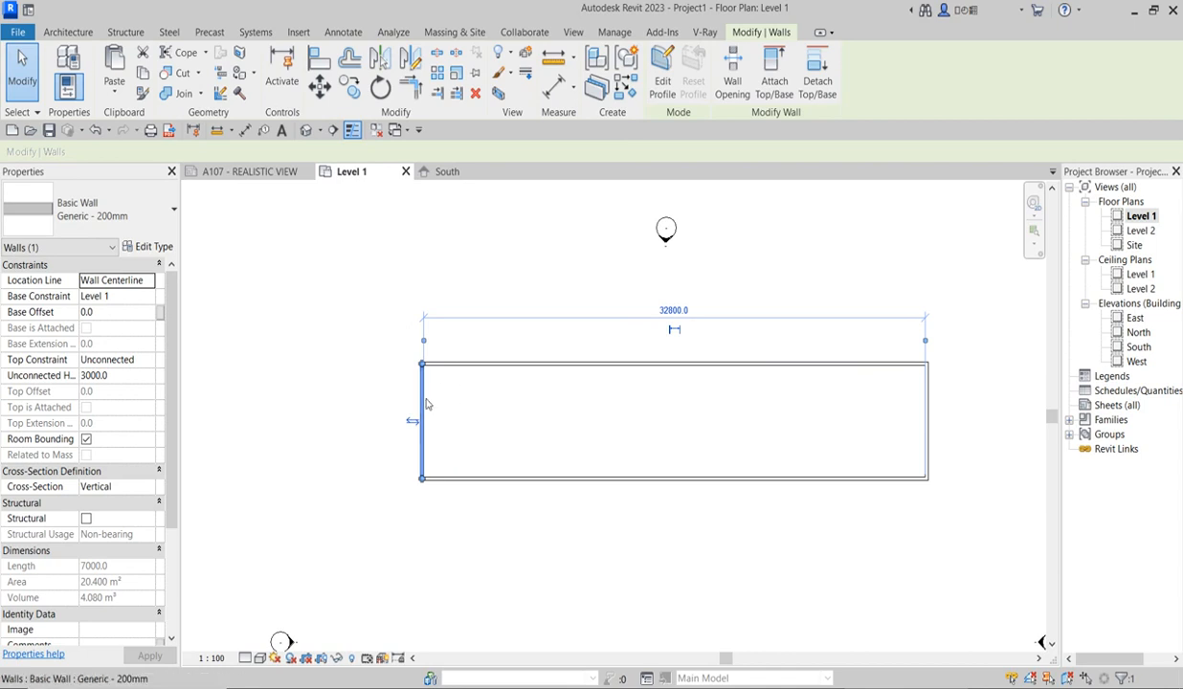
click(627, 88)
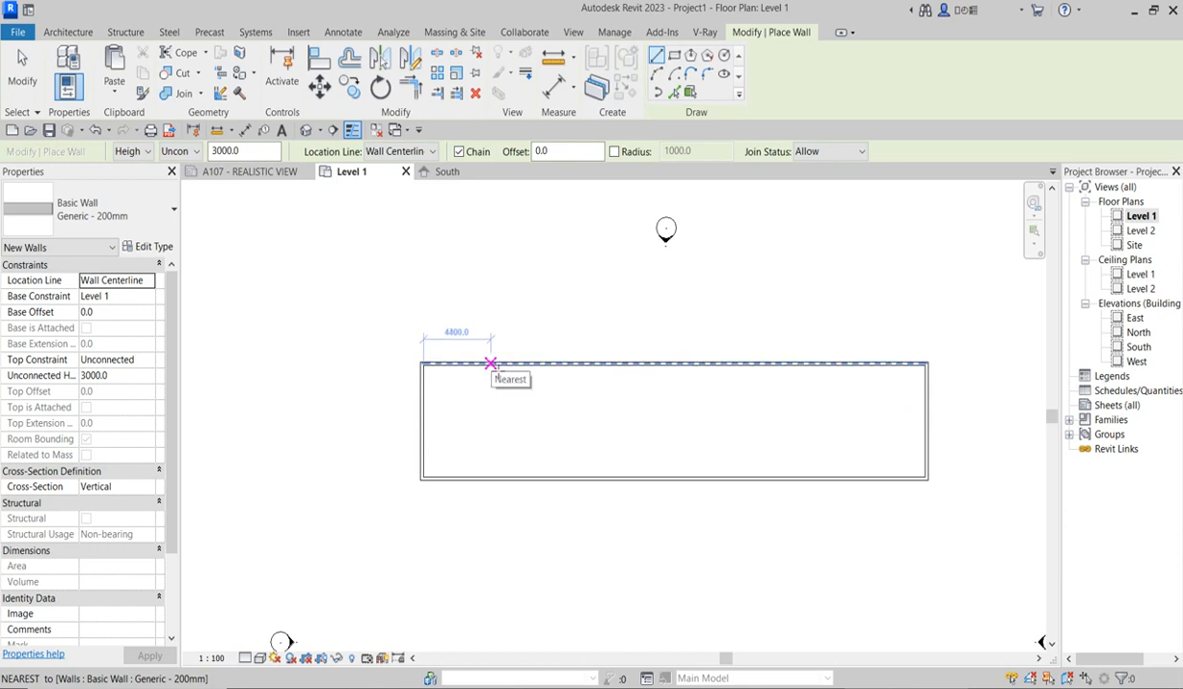
click(490, 363)
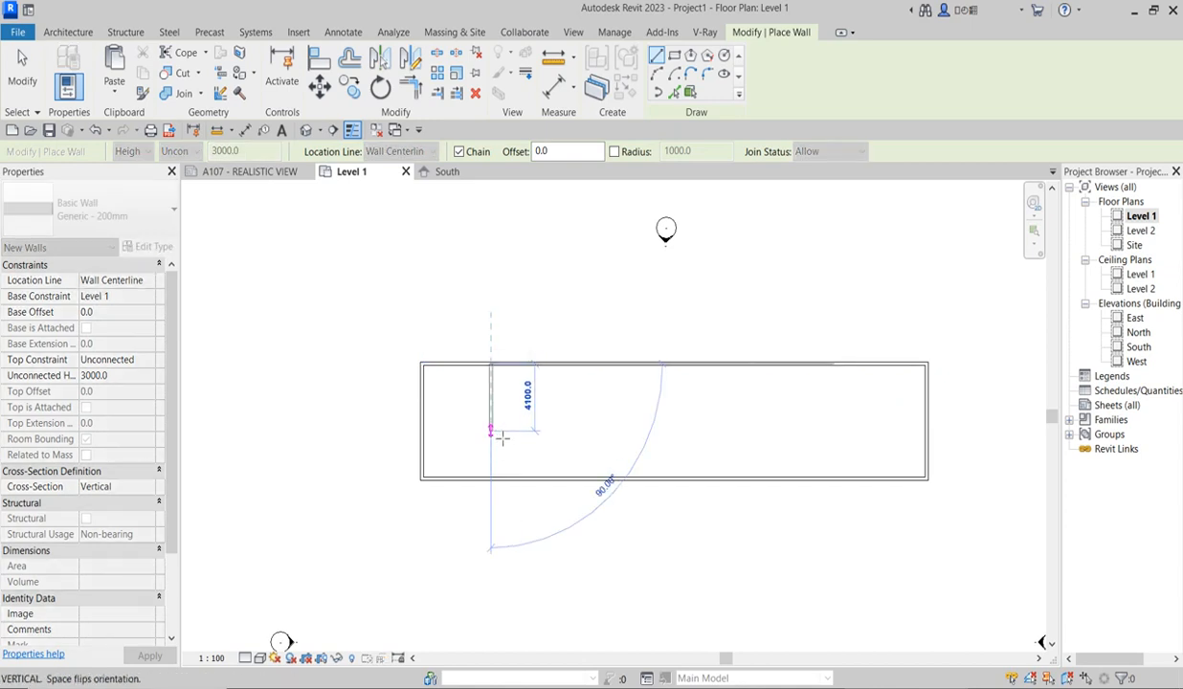
click(494, 432)
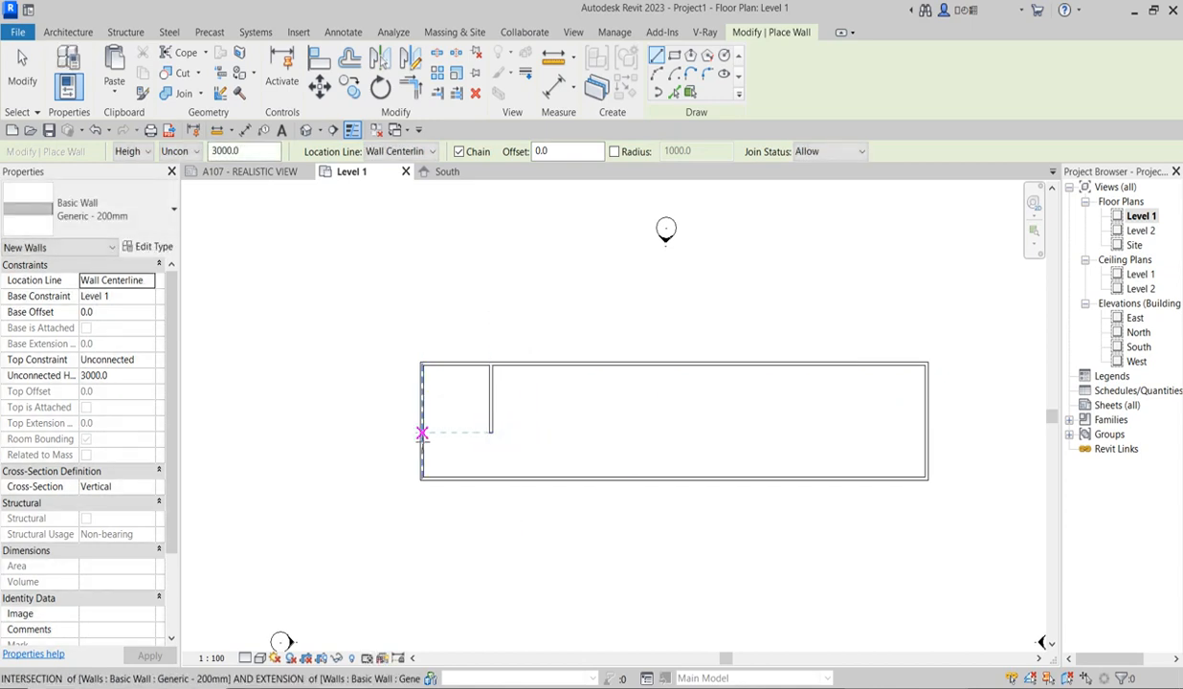
click(422, 433)
key(Escape)
key(Escape)
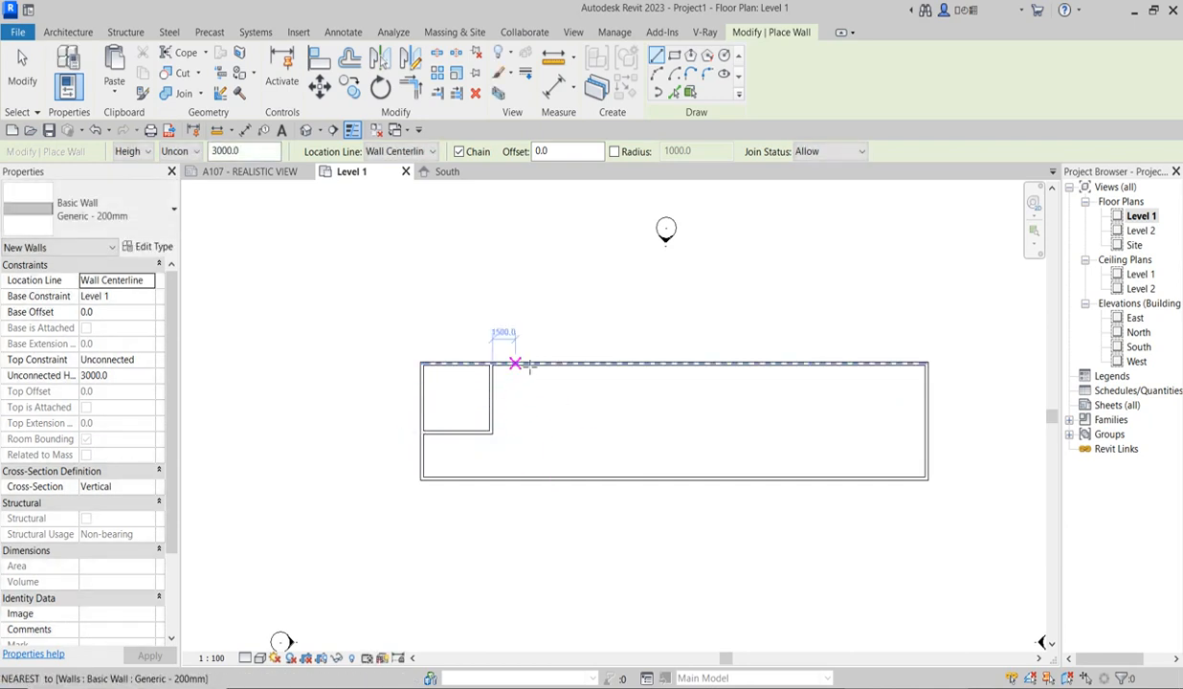
Step: Draw walls for a second room beside the corner room, about 4300 mm wide and 5900 mm deep, projecting beyond the upper wall
scroll(499, 407, up, 2)
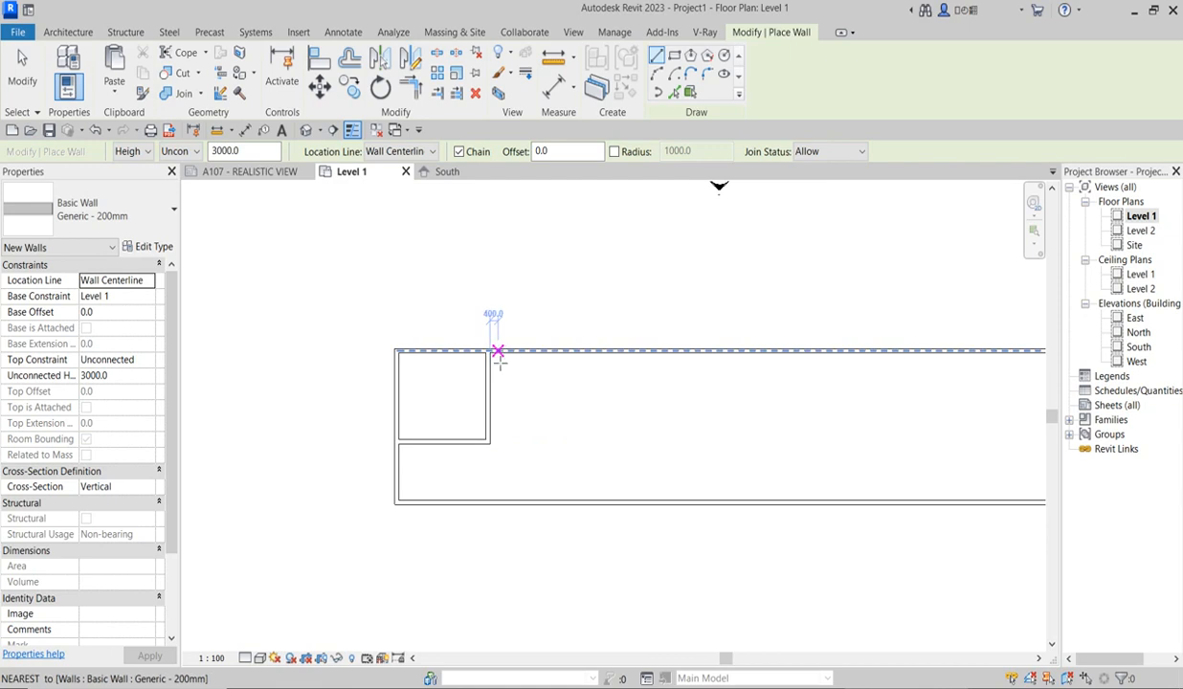
click(486, 346)
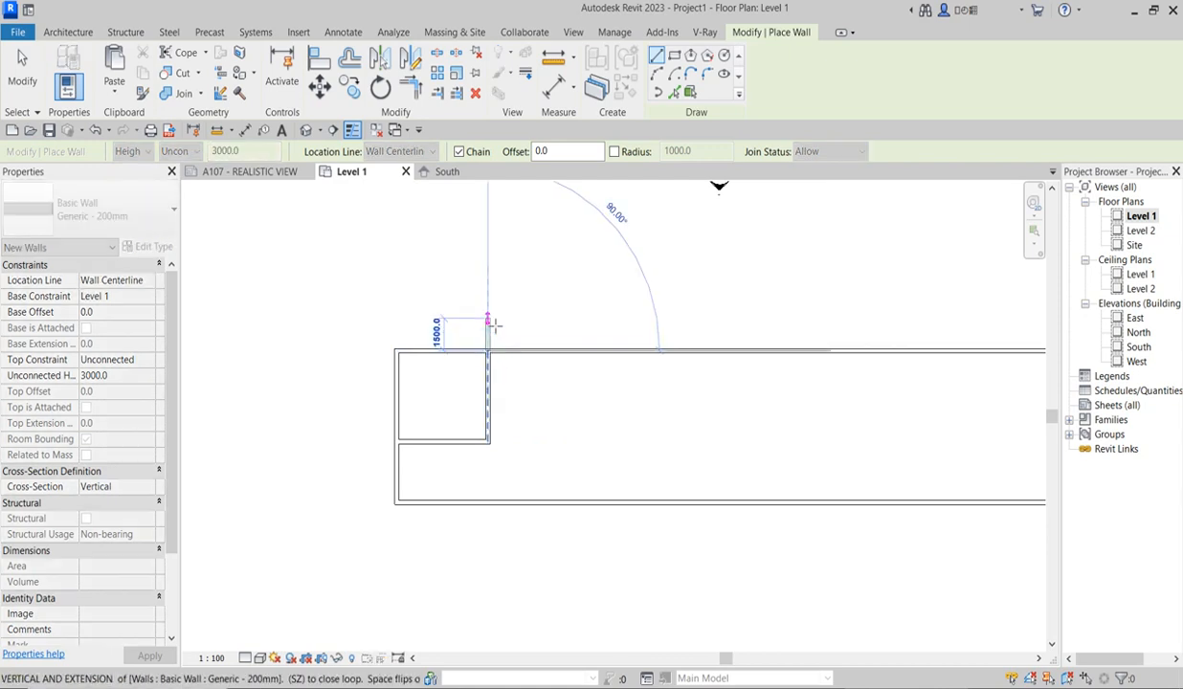
click(487, 314)
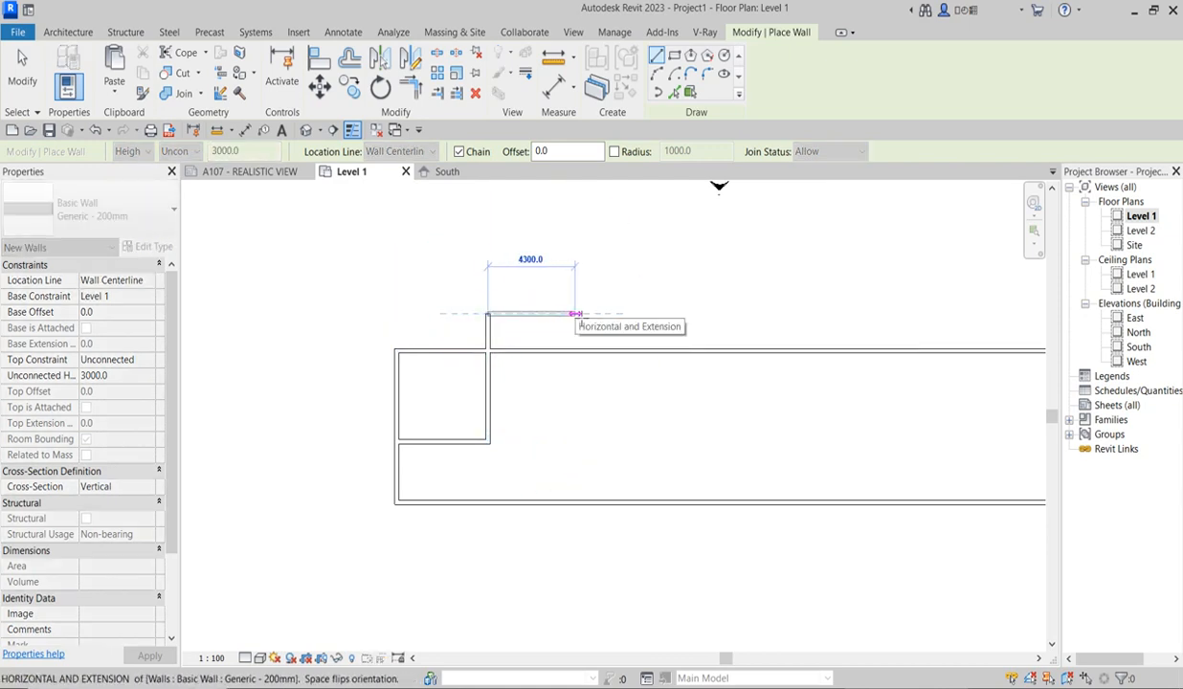
click(575, 314)
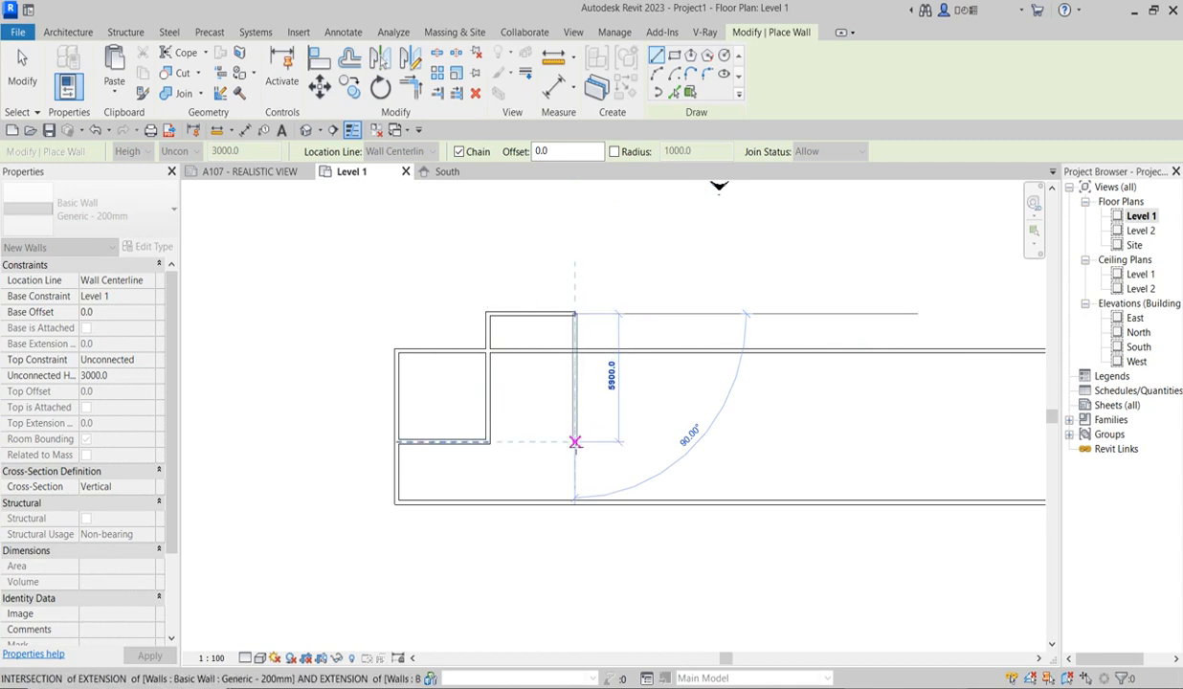
click(574, 440)
click(486, 440)
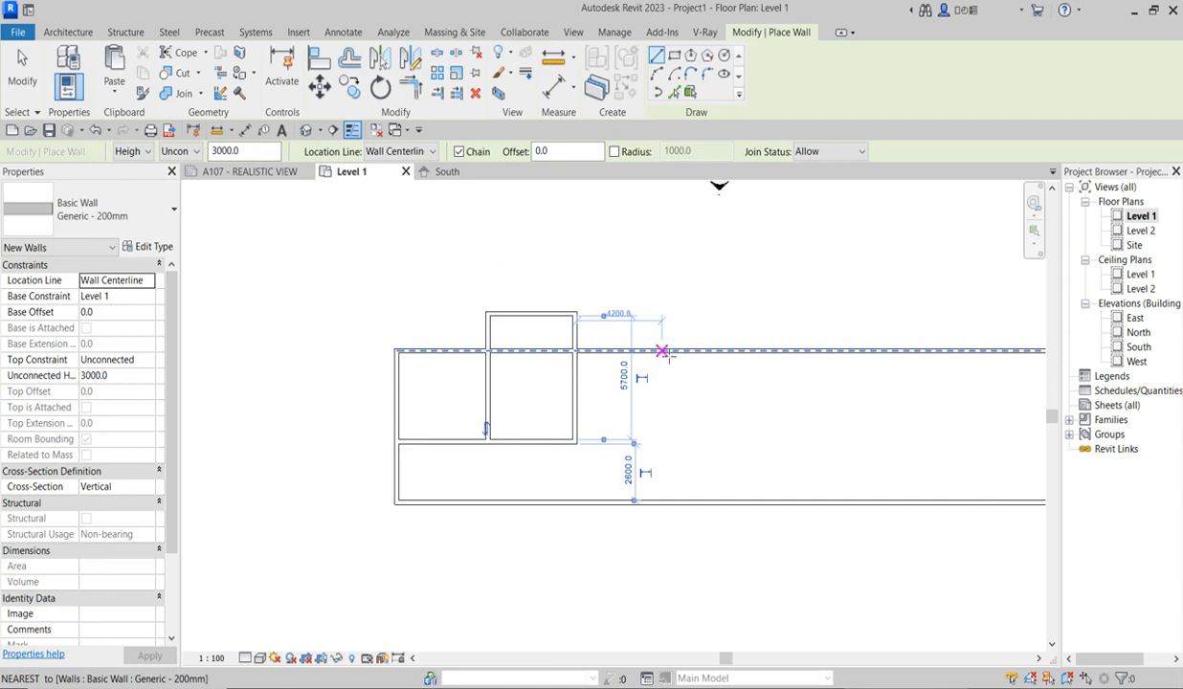
Step: Draw walls for a third room on the projecting room's right side, about 4200 mm wide and level with its lower wall
click(662, 350)
click(662, 442)
click(574, 442)
key(Escape)
key(Escape)
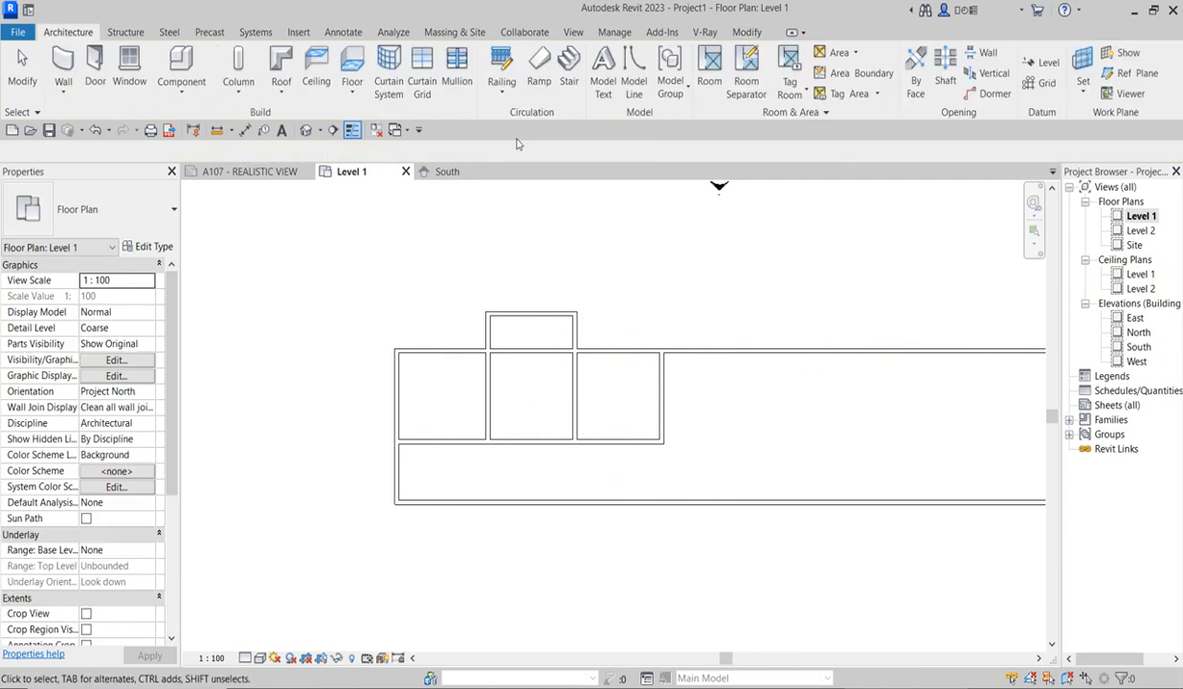
Step: Split the building's upper wall inside the projecting room and trim both pieces back to that room's side walls
click(748, 33)
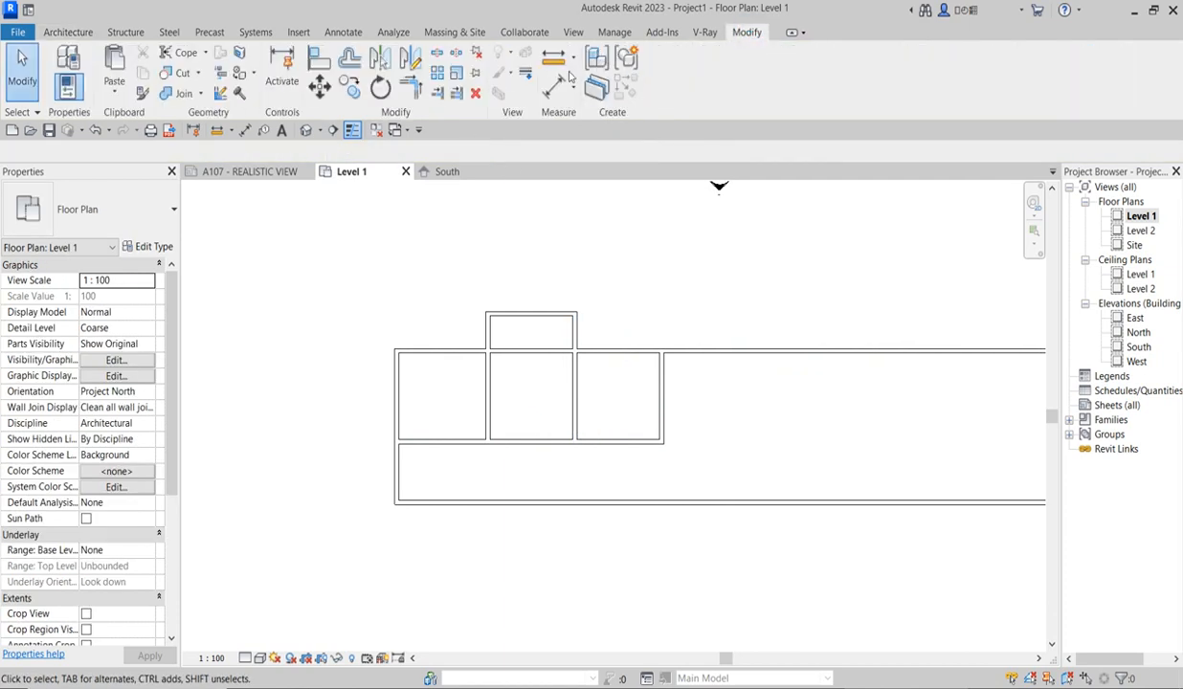
click(436, 53)
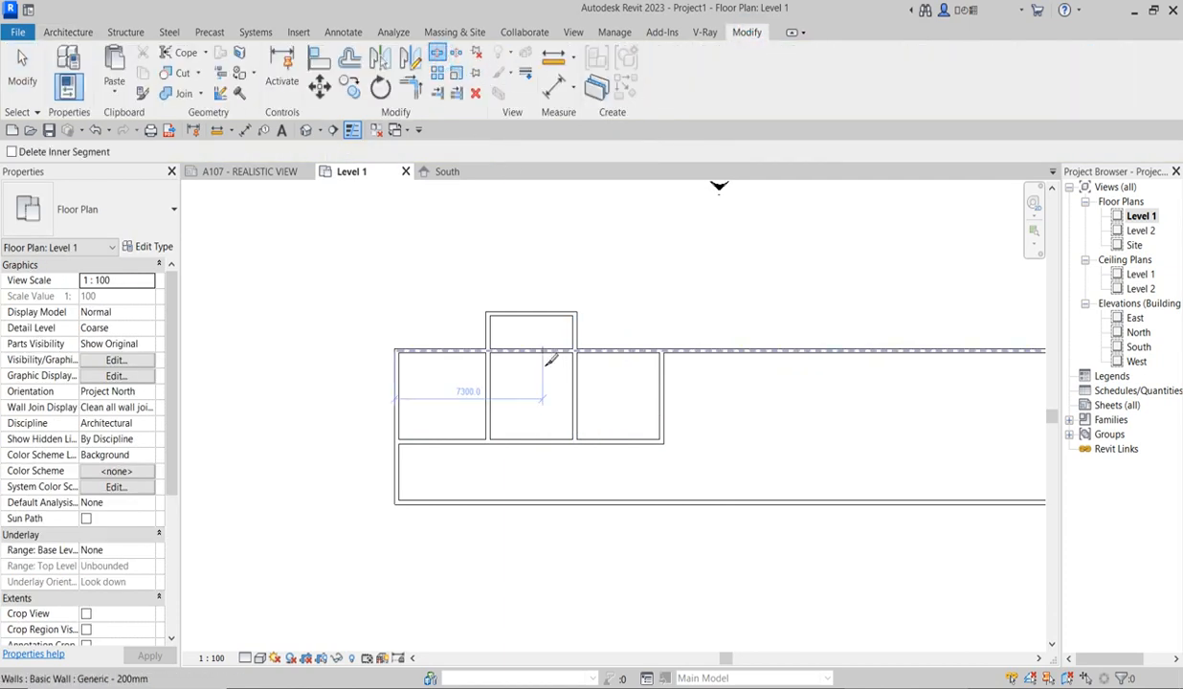
click(457, 93)
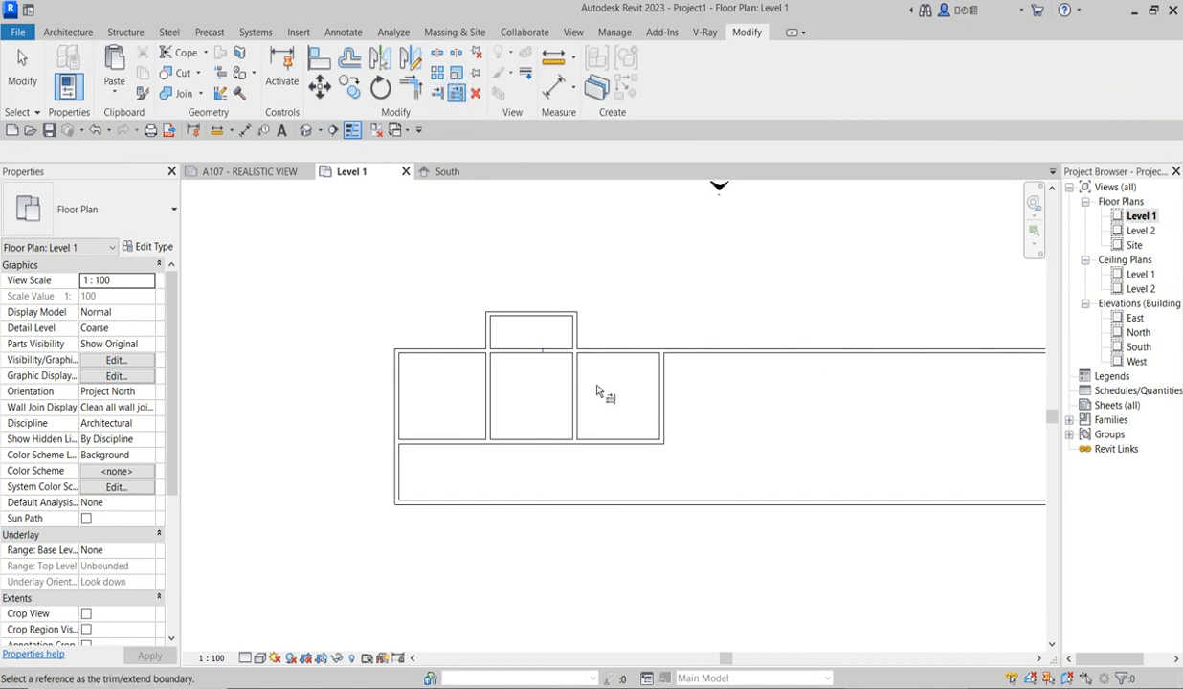
click(614, 356)
click(535, 395)
click(491, 401)
click(470, 350)
scroll(485, 352, down, 2)
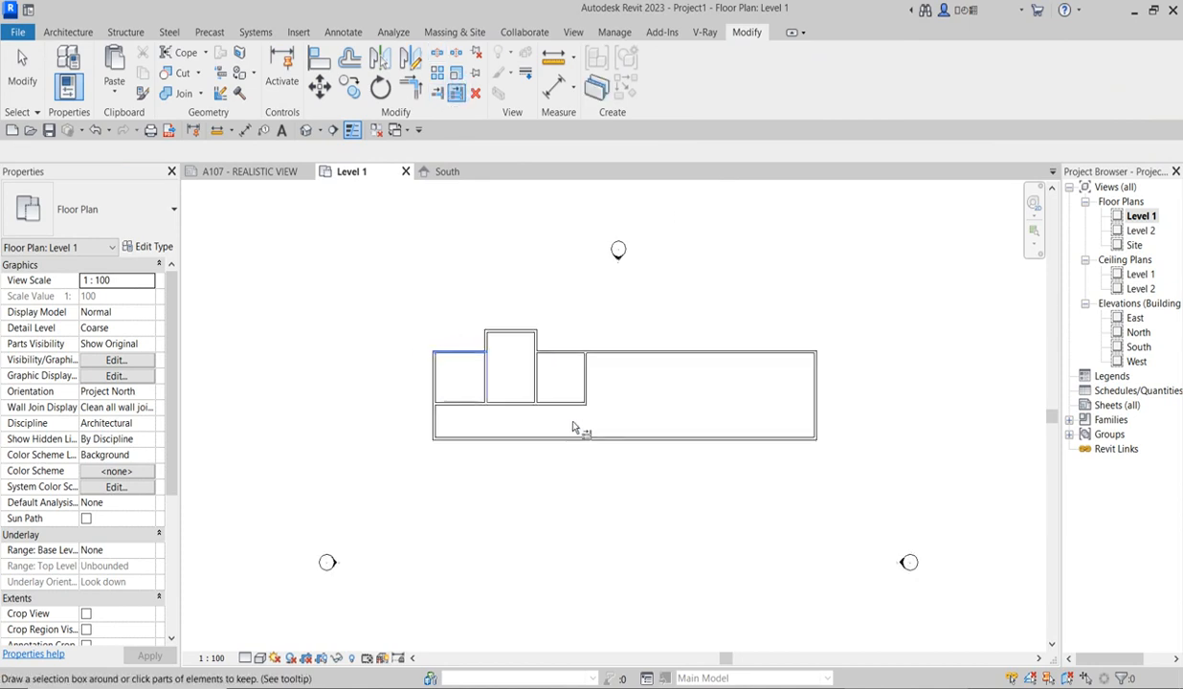
Step: Trim the upper wall to a corner with the third room's right wall, removing the stretch beyond it
scroll(563, 421, up, 2)
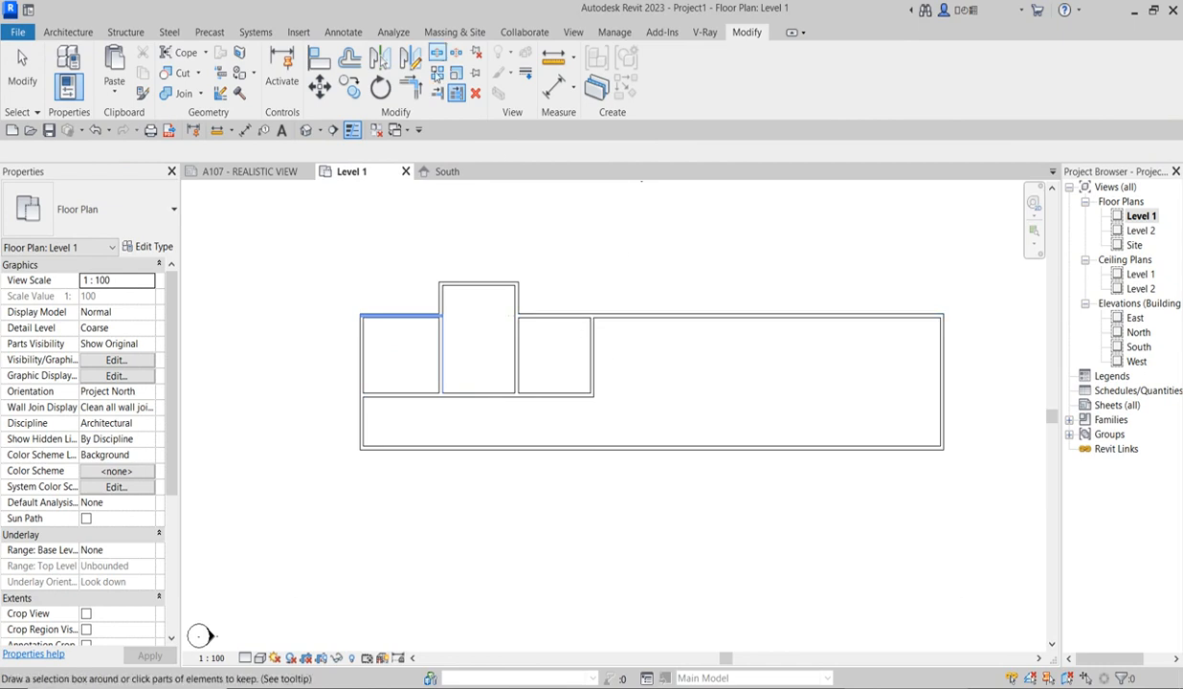
click(410, 86)
click(565, 317)
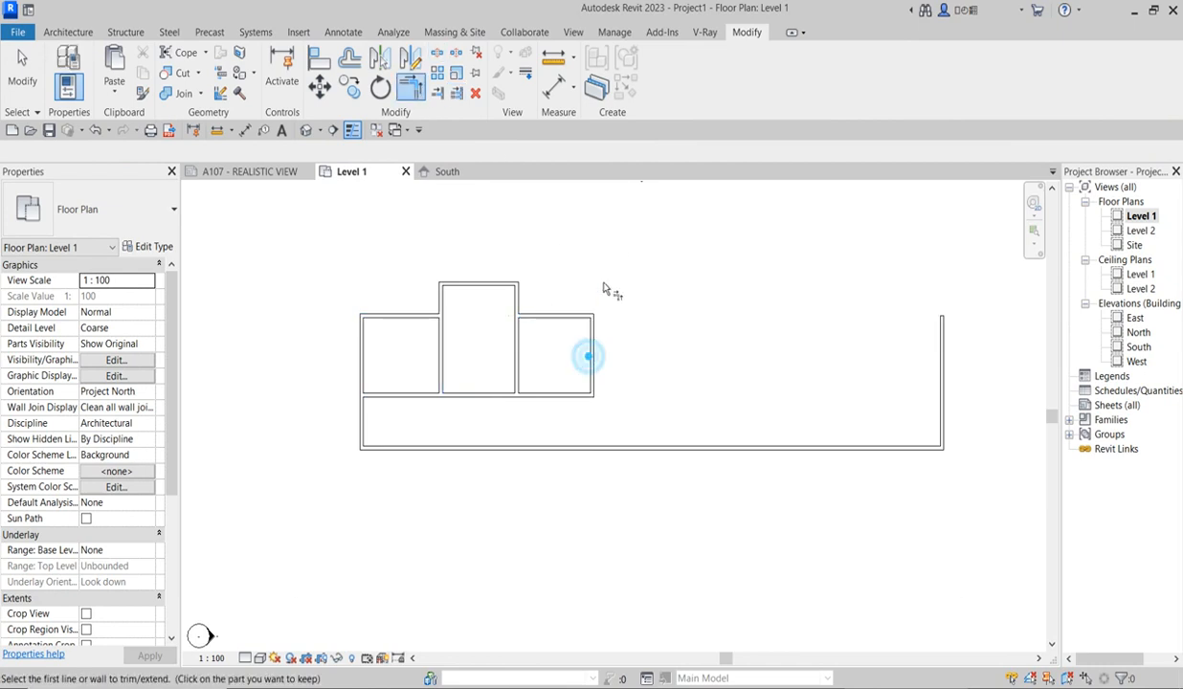
click(586, 352)
scroll(533, 418, down, 2)
scroll(532, 419, up, 2)
right_click(542, 385)
key(Escape)
click(587, 369)
right_click(594, 394)
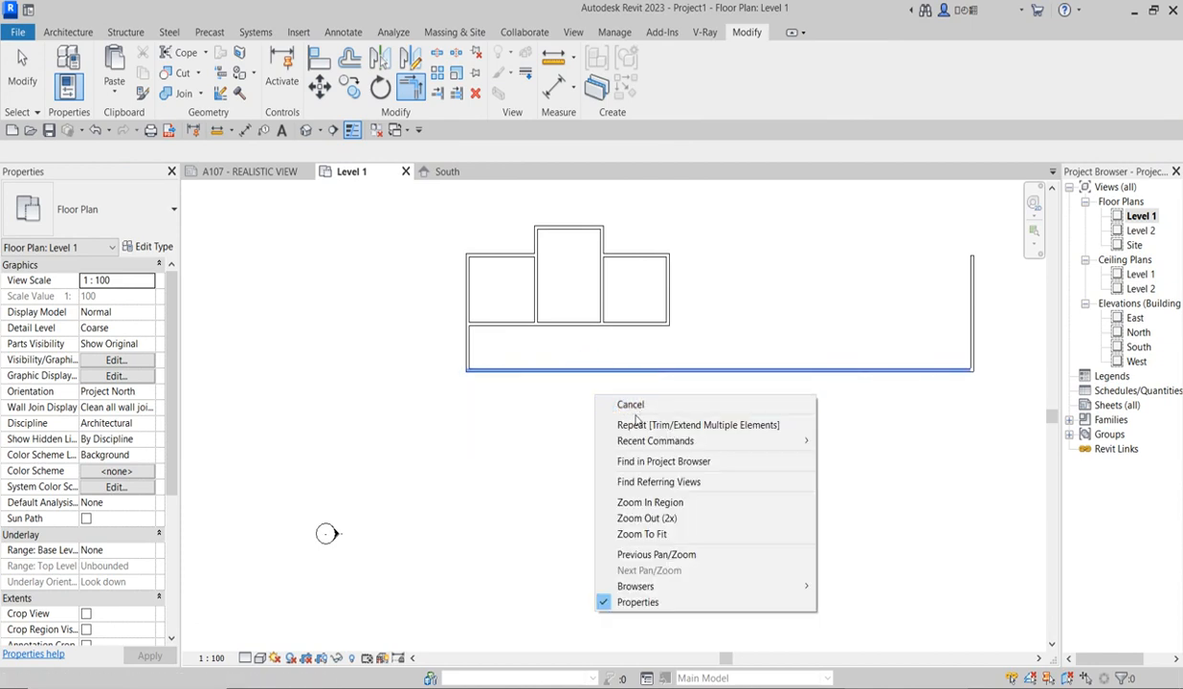
click(631, 404)
Step: Delete the original rectangle's right end wall and its long lower wall
click(975, 325)
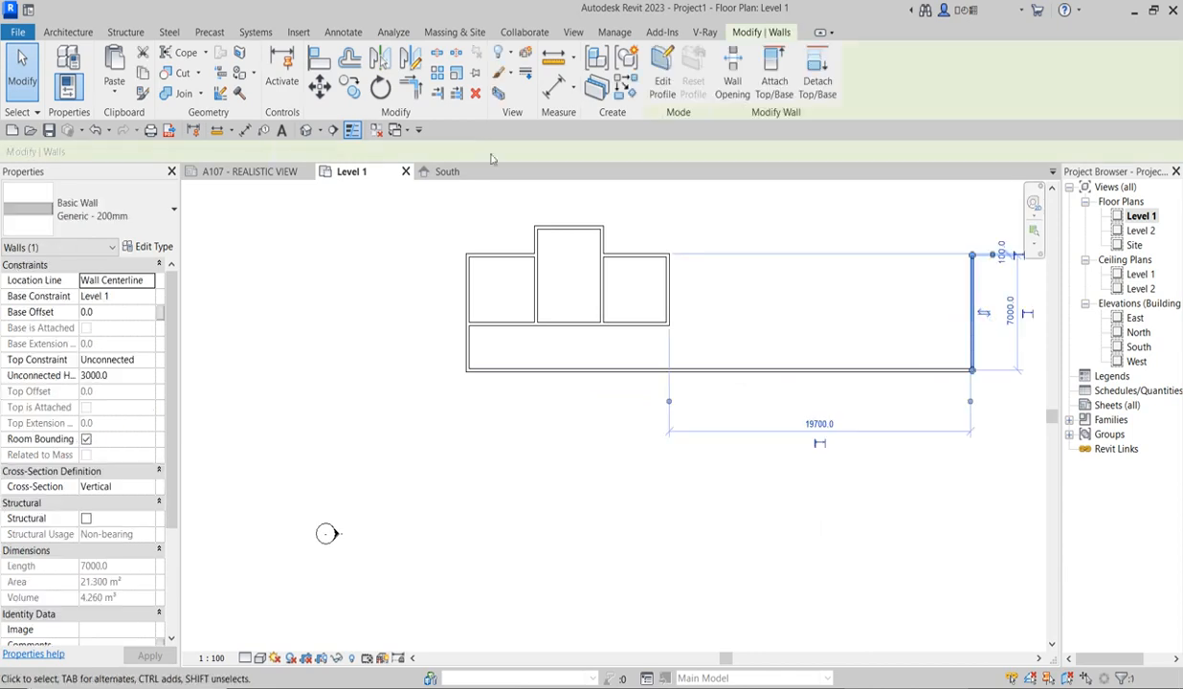
click(475, 93)
click(567, 369)
click(475, 93)
scroll(461, 412, down, 3)
scroll(454, 331, up, 2)
drag(386, 269, 654, 481)
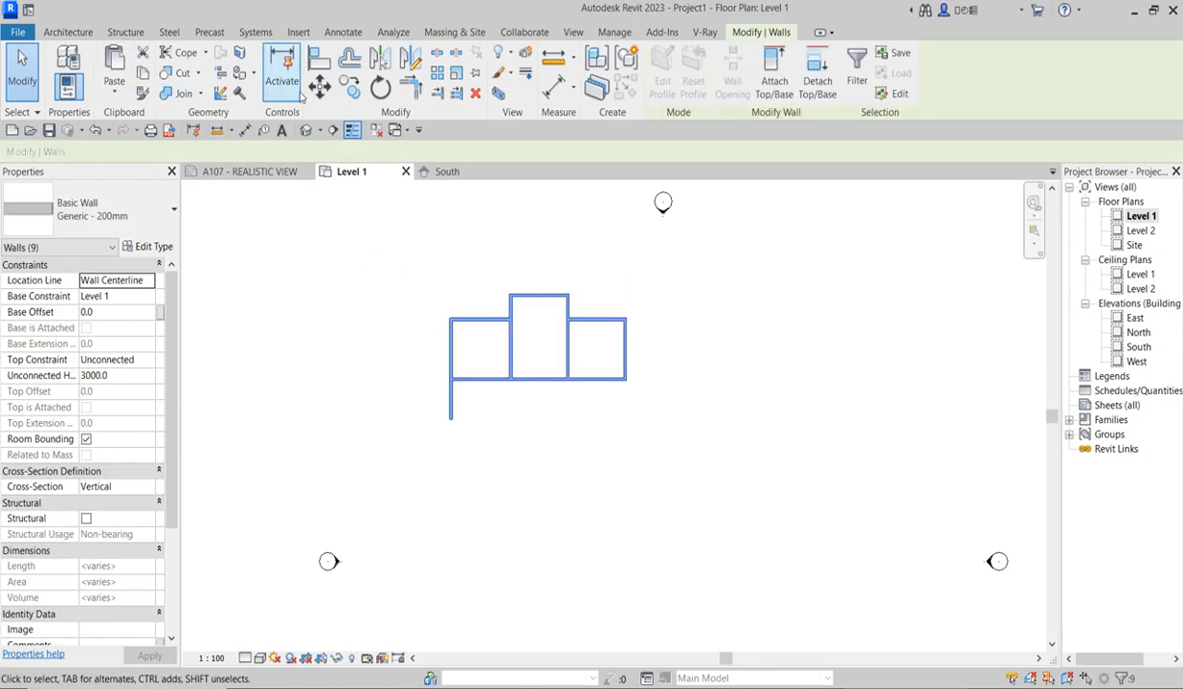
click(320, 87)
scroll(458, 326, up, 2)
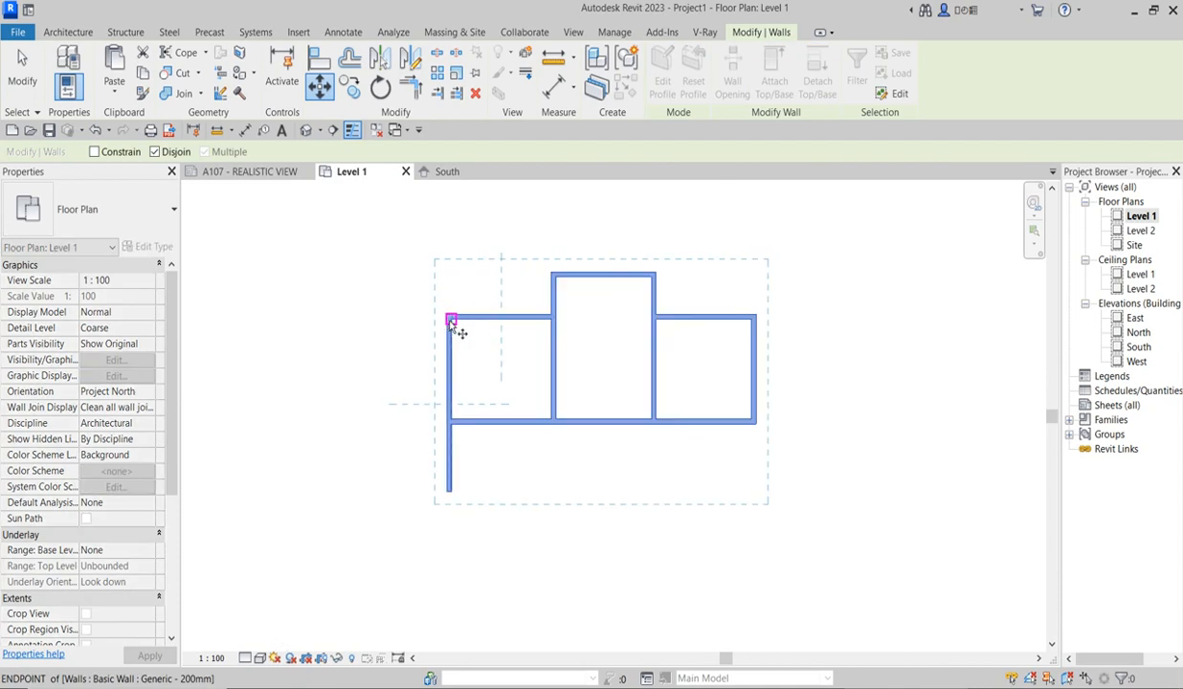
key(Escape)
key(Escape)
Step: Move all nine remaining walls horizontally to the right, using the upper-left wall corner as the base point
scroll(565, 341, down, 3)
drag(434, 271, 738, 484)
click(320, 82)
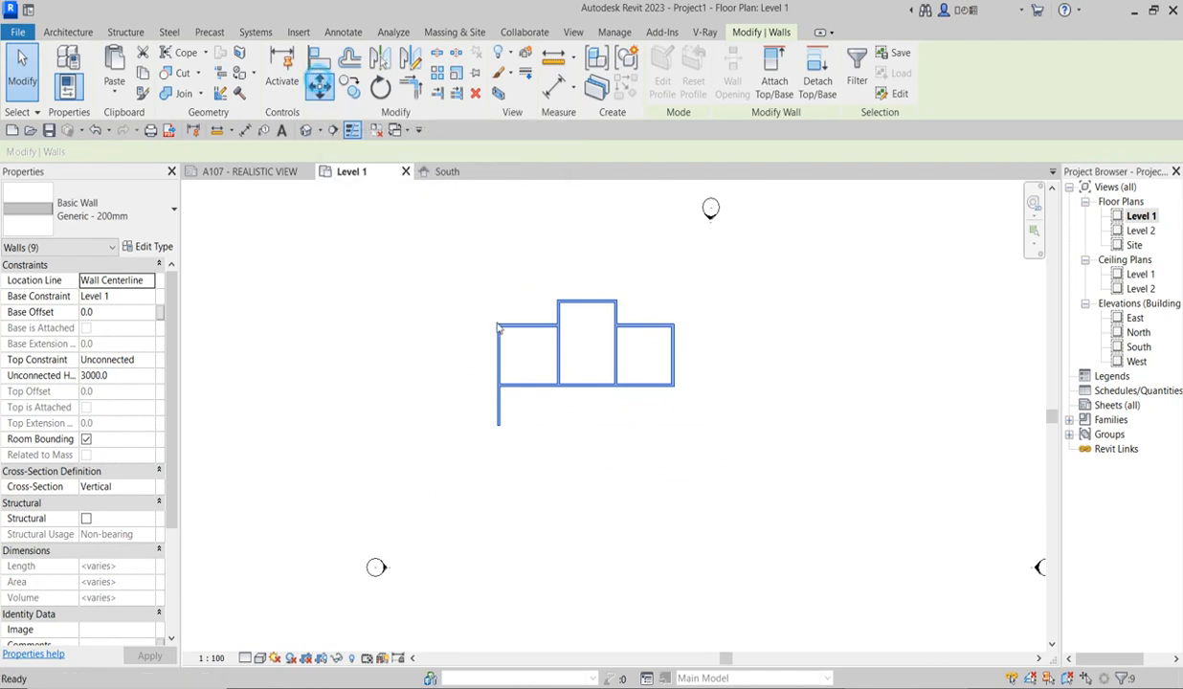
scroll(504, 335, up, 2)
click(496, 329)
scroll(652, 327, down, 2)
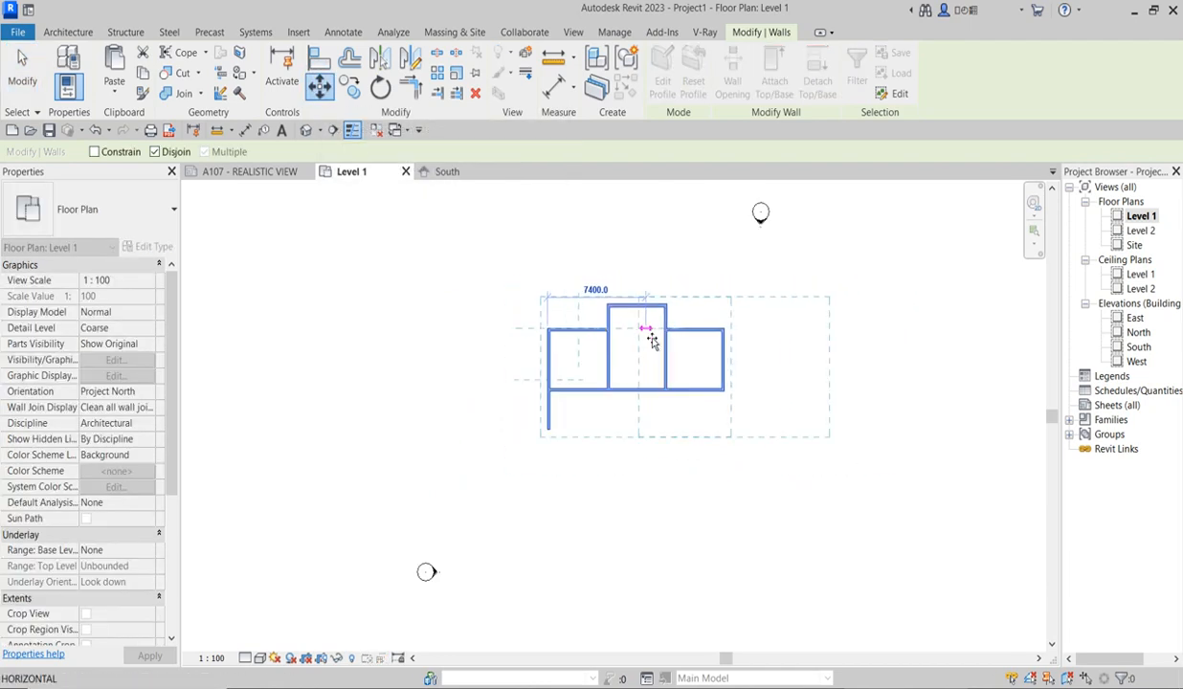
click(706, 340)
scroll(542, 377, down, 2)
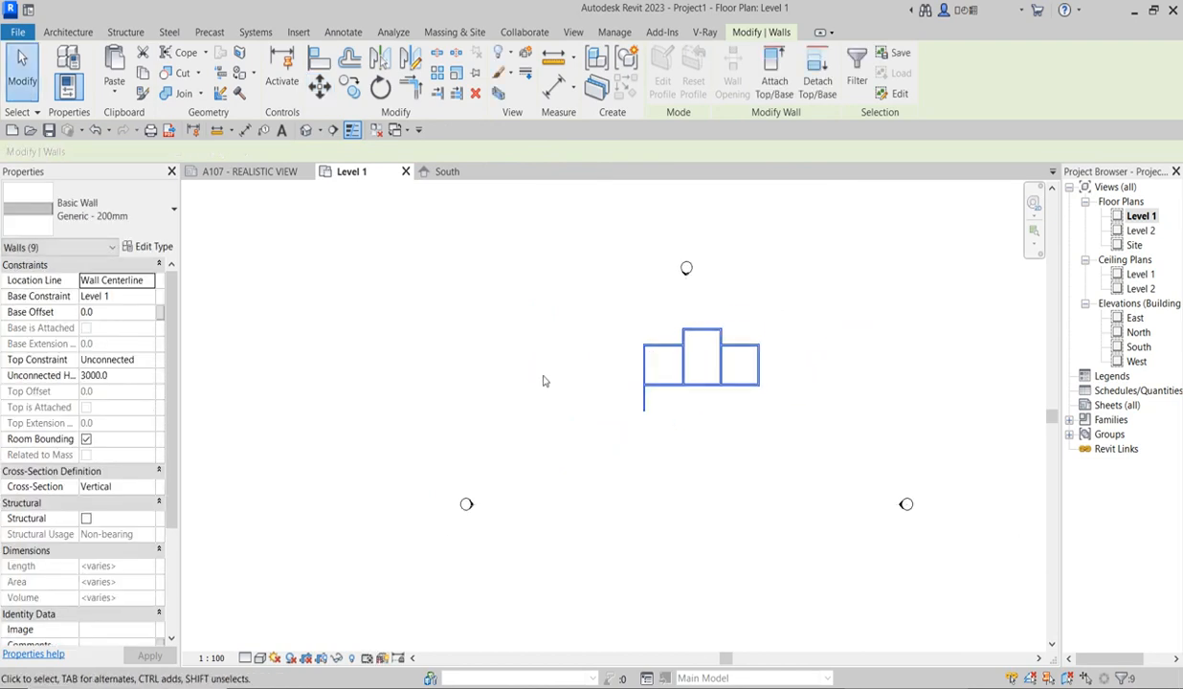
Step: Nudge the nine walls left until they sit roughly centred below the upper elevation marker
key(Left)
key(Left)
key(Left)
key(Left)
key(Left)
key(Left)
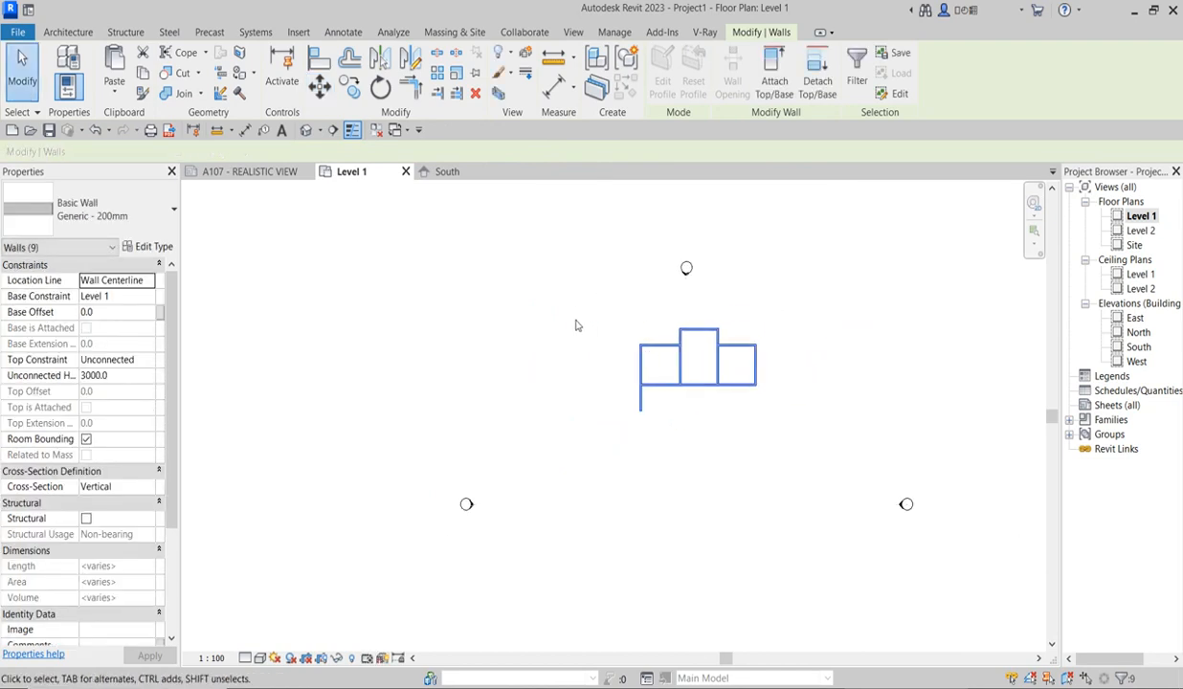
scroll(737, 379, up, 4)
scroll(484, 431, down, 2)
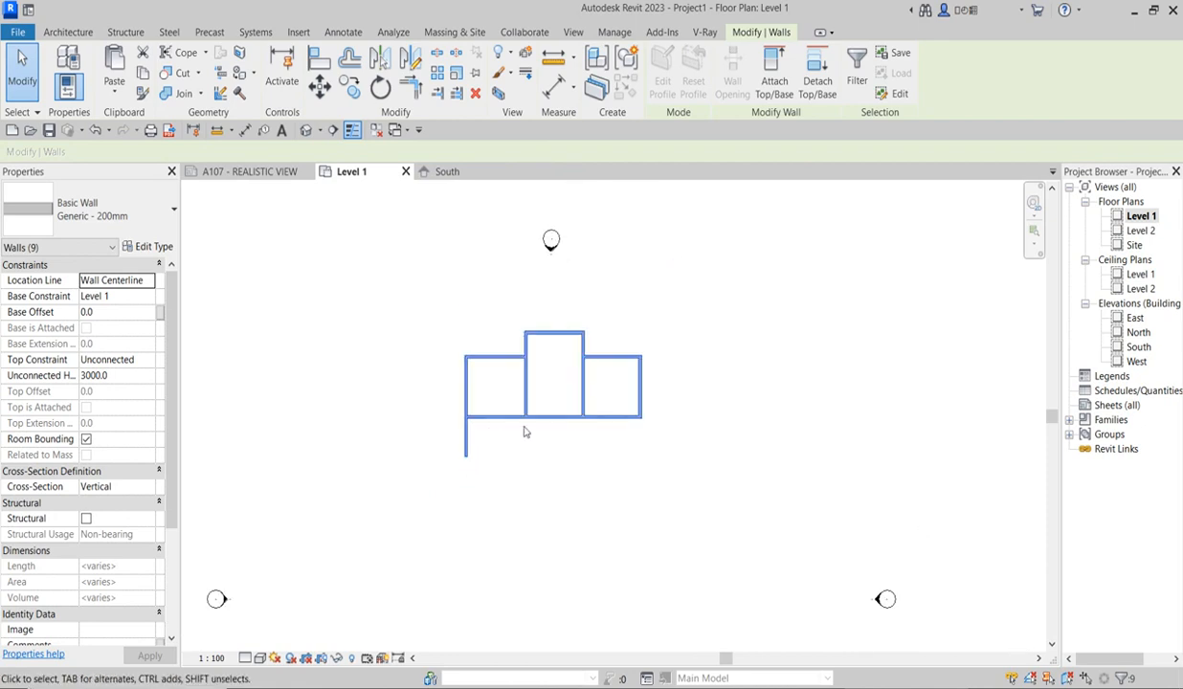
scroll(531, 426, up, 2)
scroll(470, 447, up, 2)
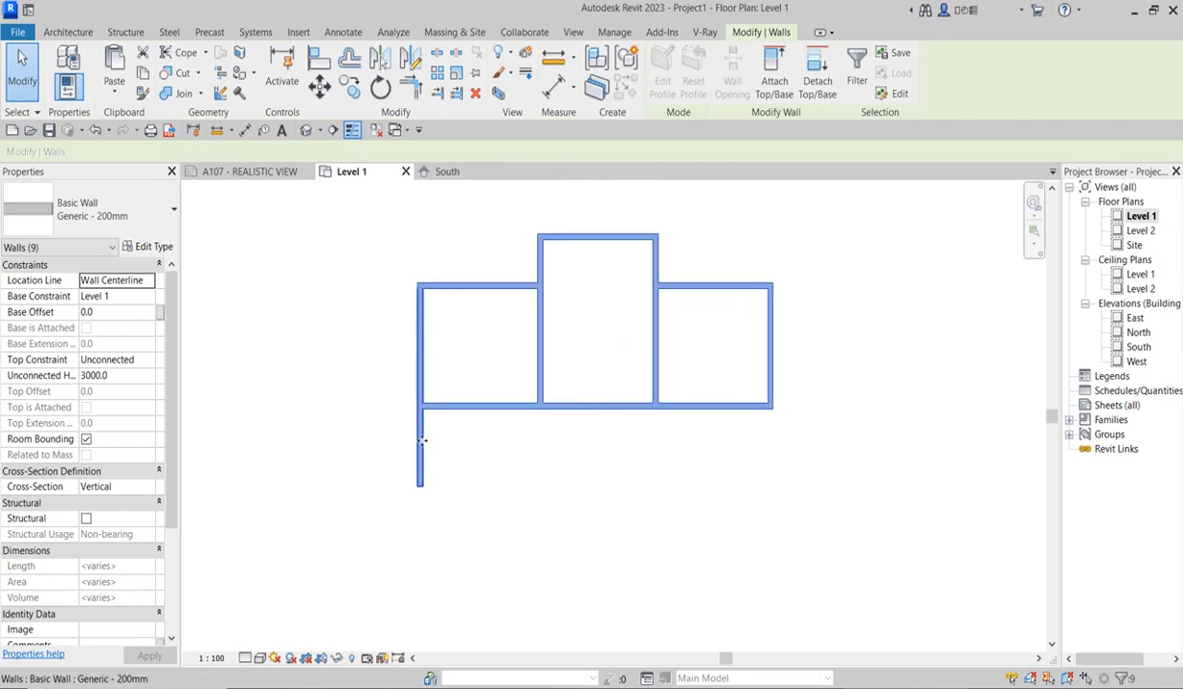
Step: Shorten the left room's outer wall so that it no longer projects below the long lower wall
click(488, 495)
click(418, 483)
drag(418, 486, 439, 434)
click(496, 476)
scroll(472, 433, down, 4)
scroll(505, 430, up, 3)
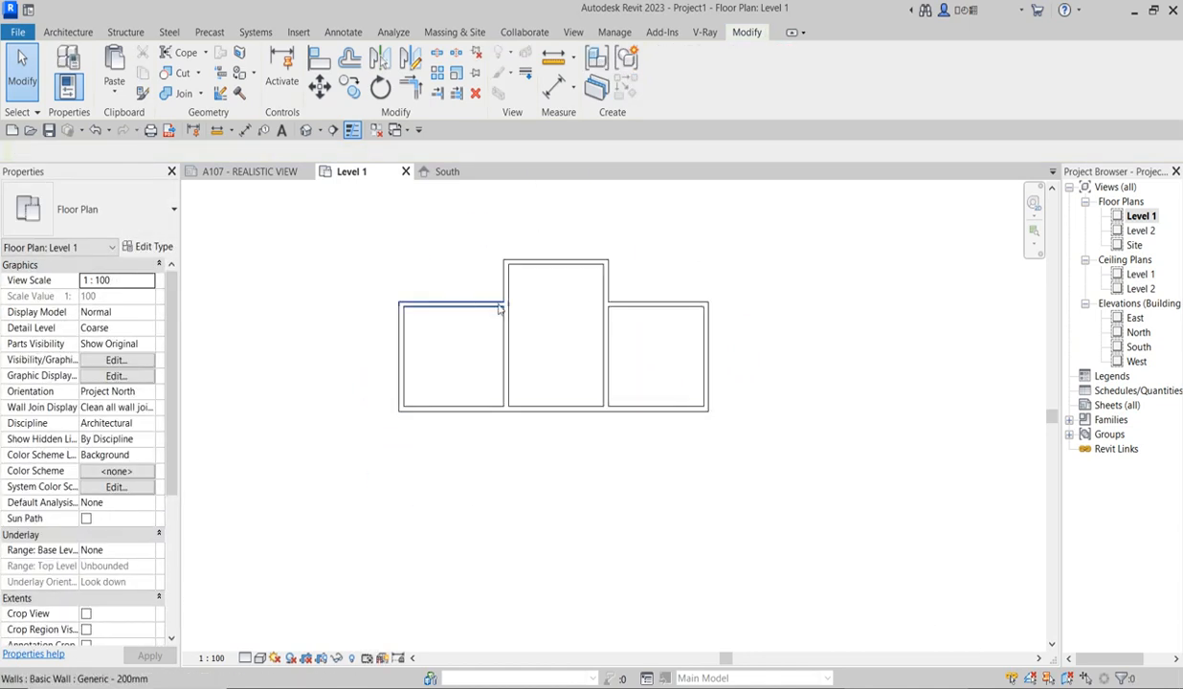
Step: Add an aligned dimension across the left room's width between its side wall centerlines
click(554, 86)
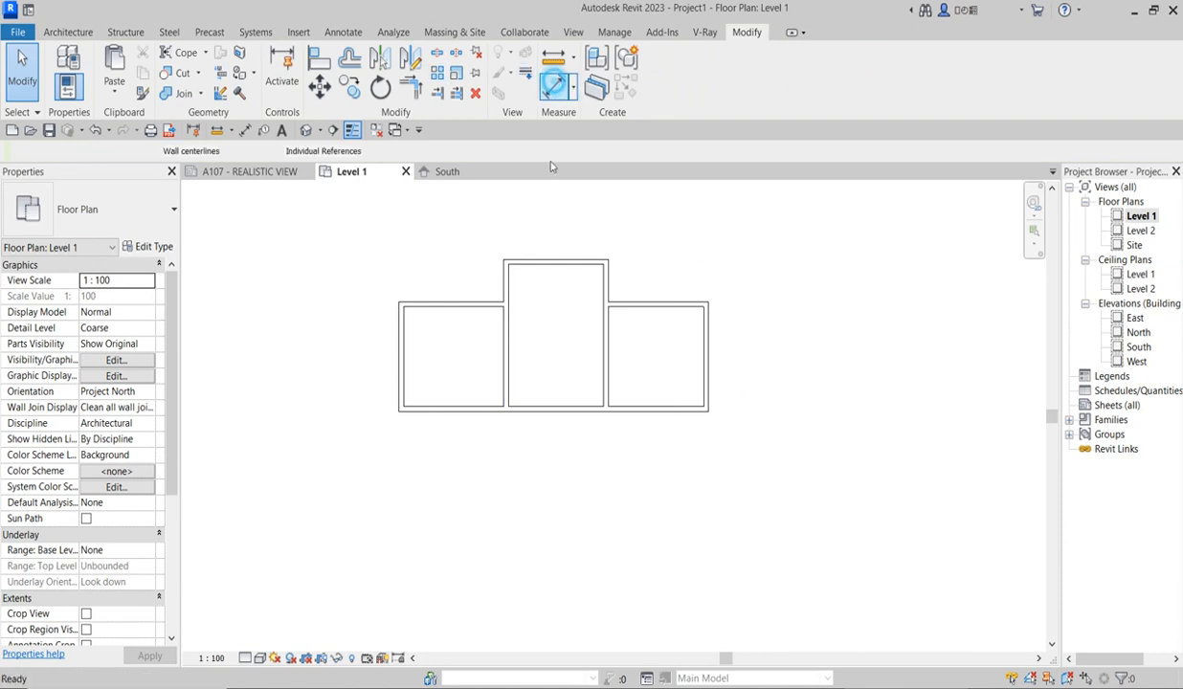
scroll(504, 364, up, 3)
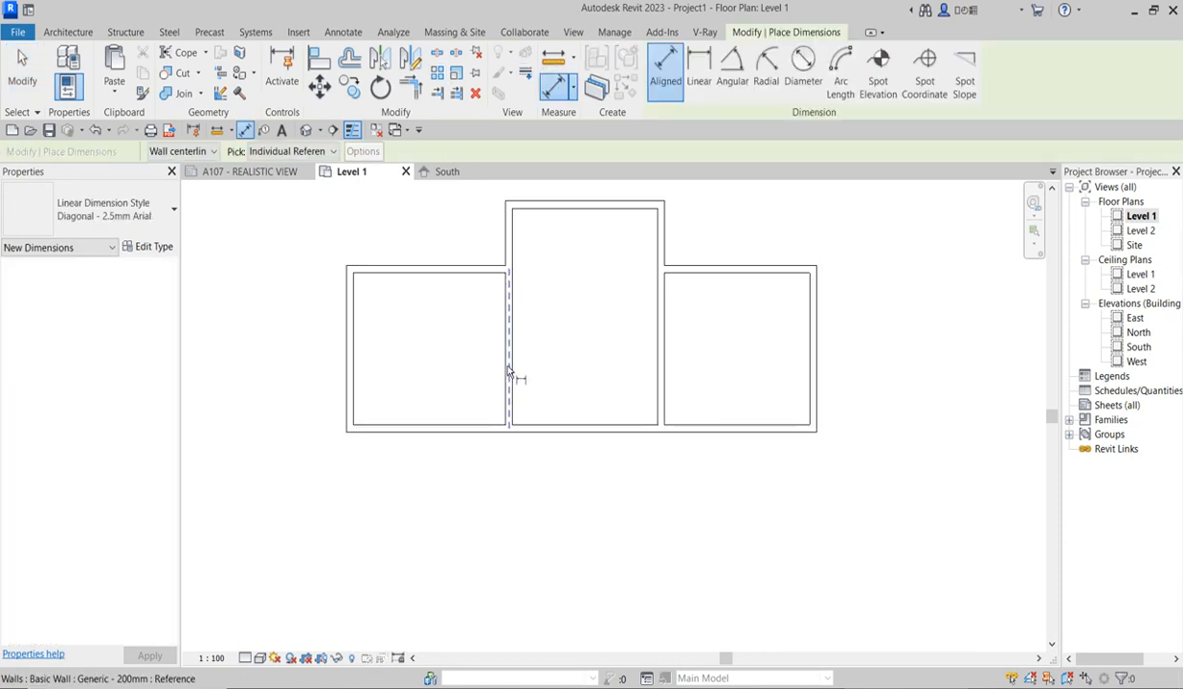
click(508, 371)
click(355, 381)
click(436, 370)
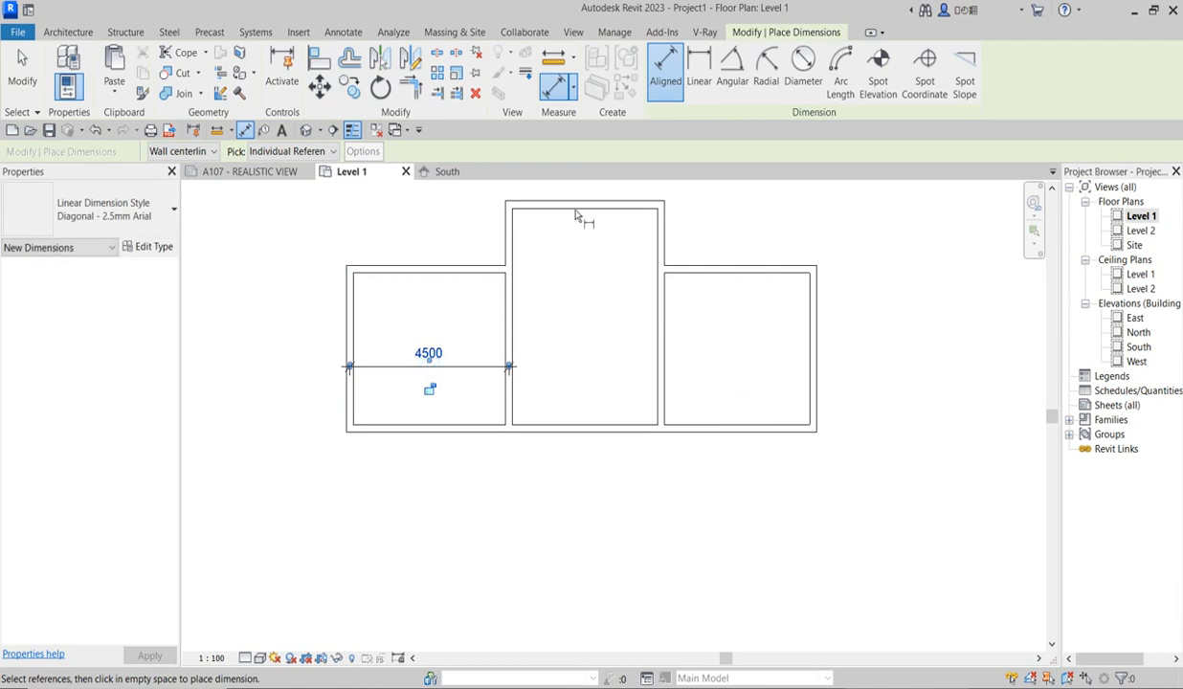
Step: Add aligned dimensions for the middle room's depth and the right room's width between wall centerlines
click(582, 206)
click(579, 421)
click(584, 388)
click(661, 359)
click(812, 365)
click(777, 357)
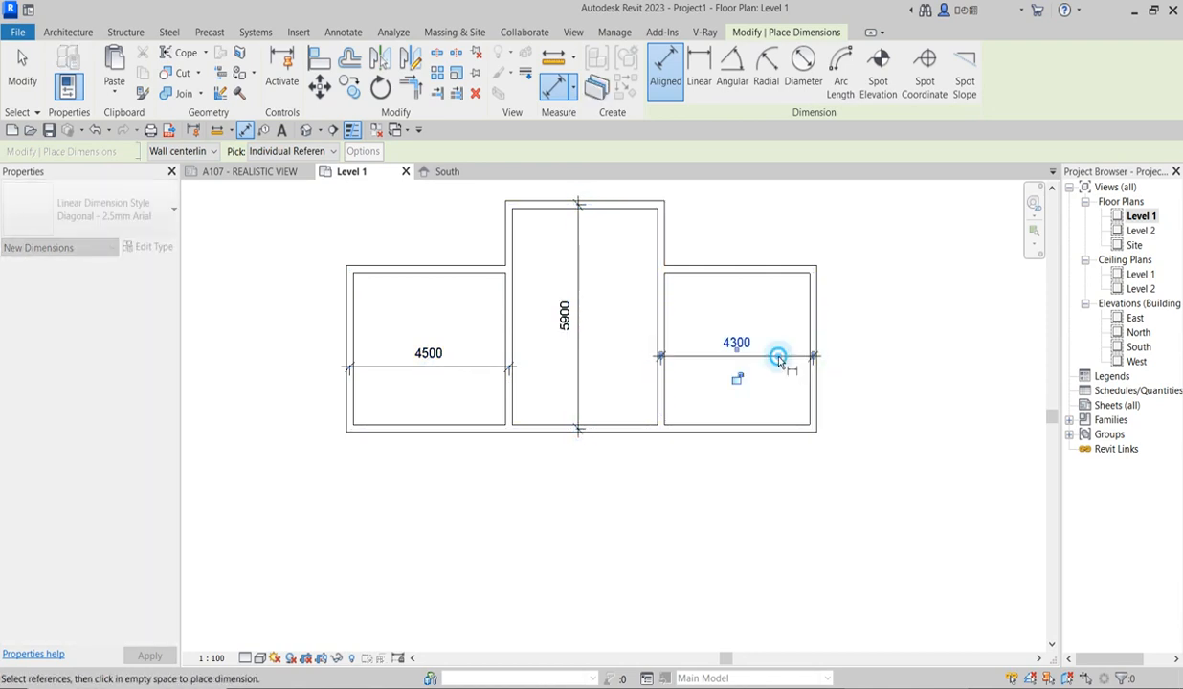
scroll(732, 319, down, 4)
right_click(744, 321)
click(761, 327)
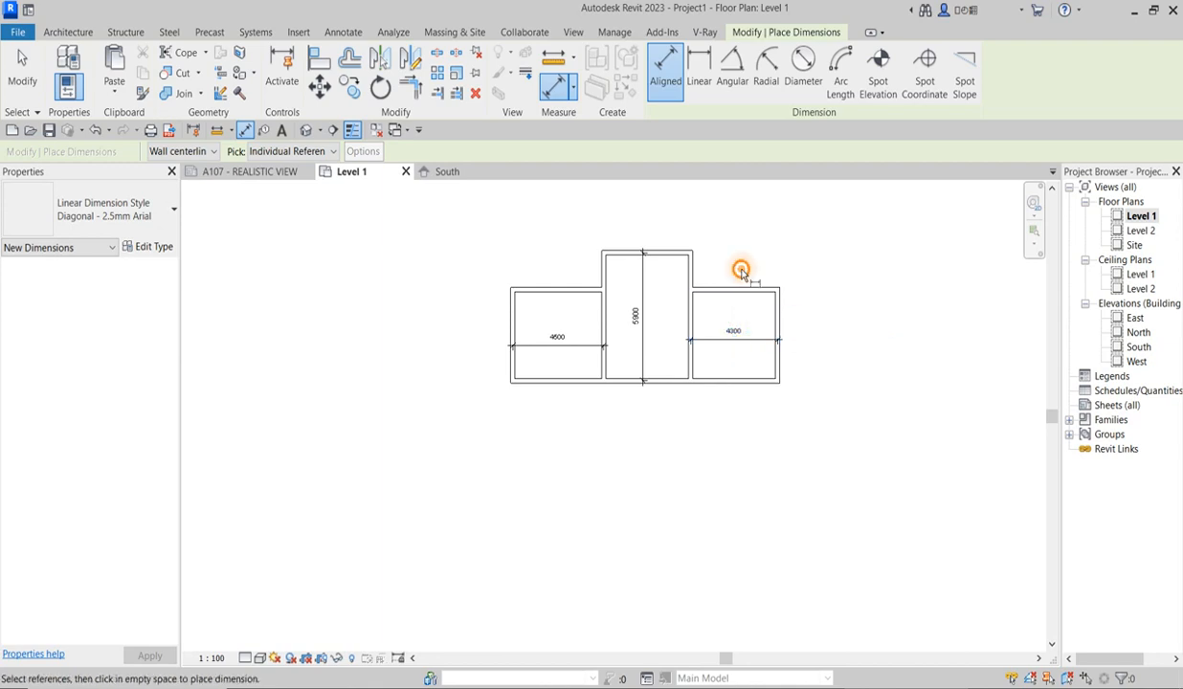
right_click(732, 264)
click(744, 247)
scroll(777, 330, up, 2)
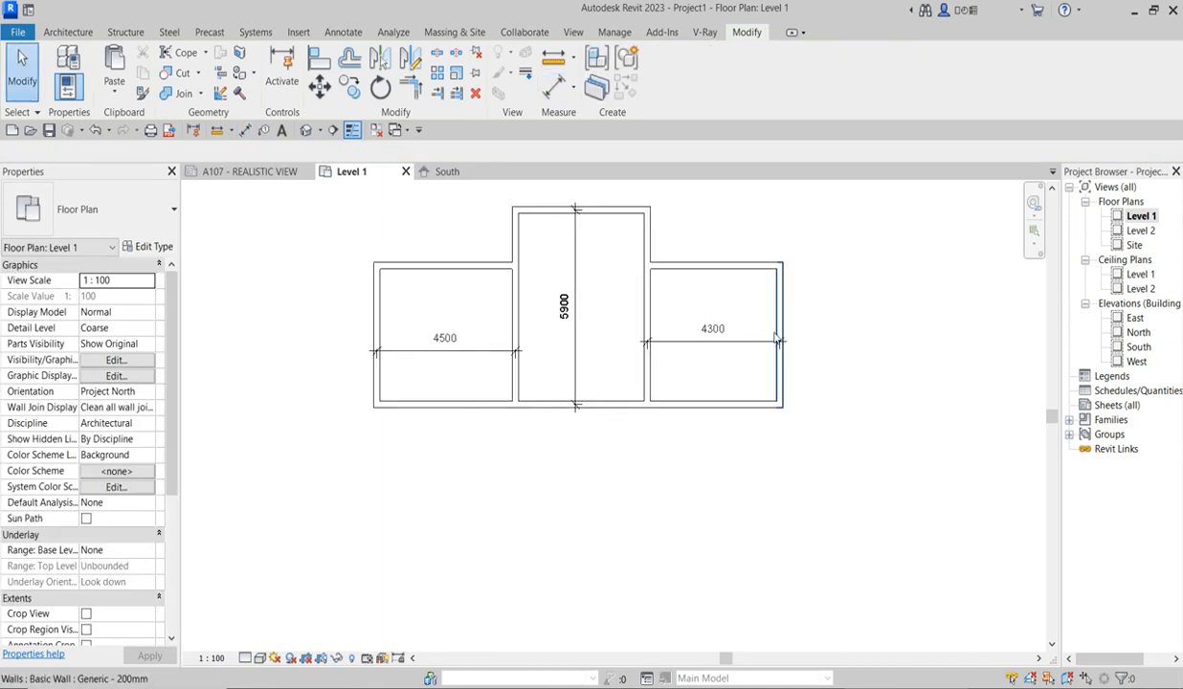
Step: Set the right room's width to 5000 mm by moving its outer wall
click(776, 327)
click(718, 332)
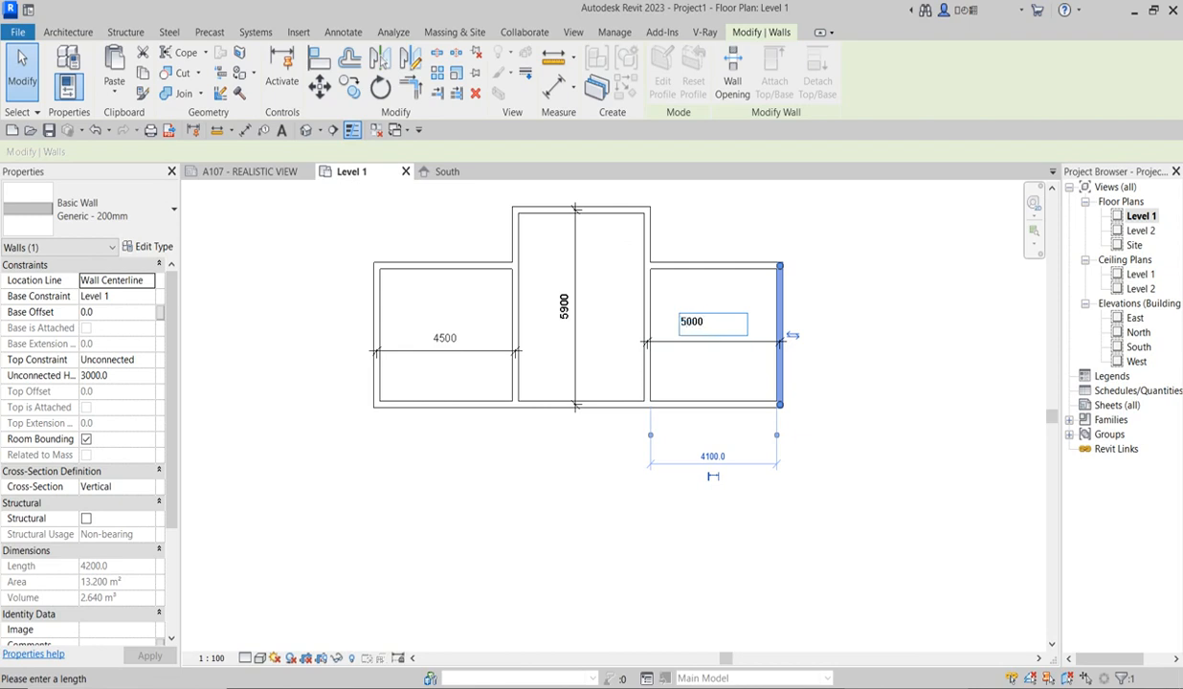
text(5000)
key(Return)
click(702, 309)
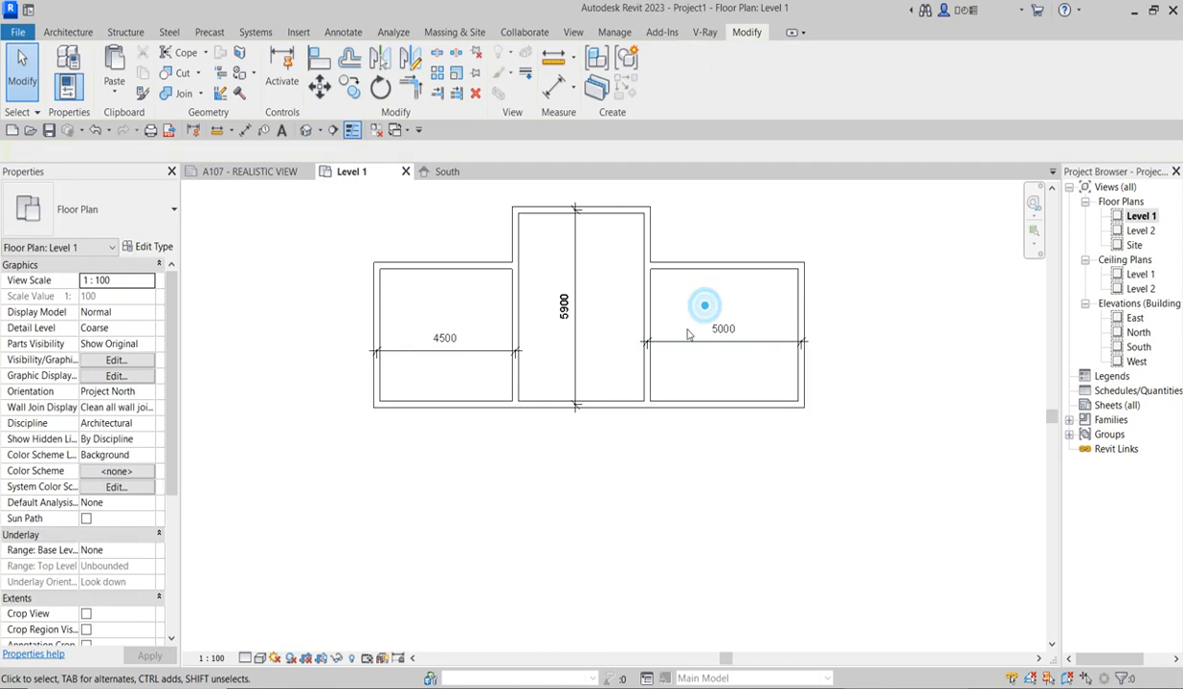
Step: Draw a matching wall about 3400 mm down from the left room's lower wall, with a short return left to the outer wall line
scroll(608, 402, down, 4)
scroll(549, 397, up, 3)
scroll(533, 358, down, 2)
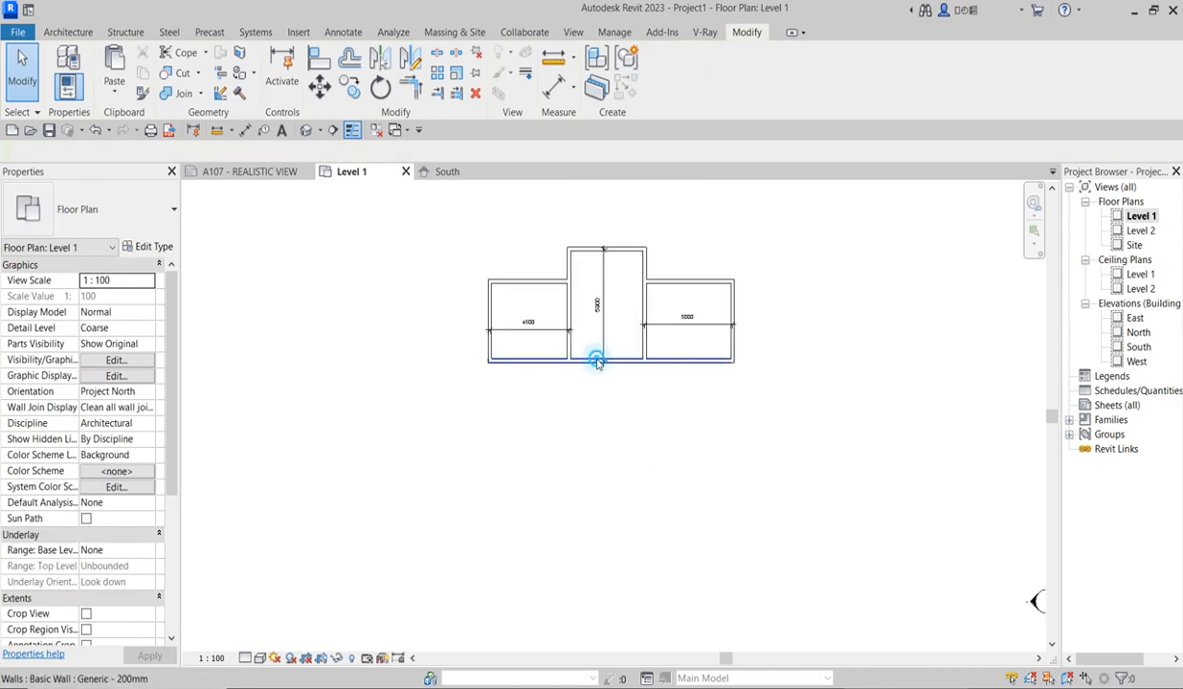
click(603, 361)
click(623, 87)
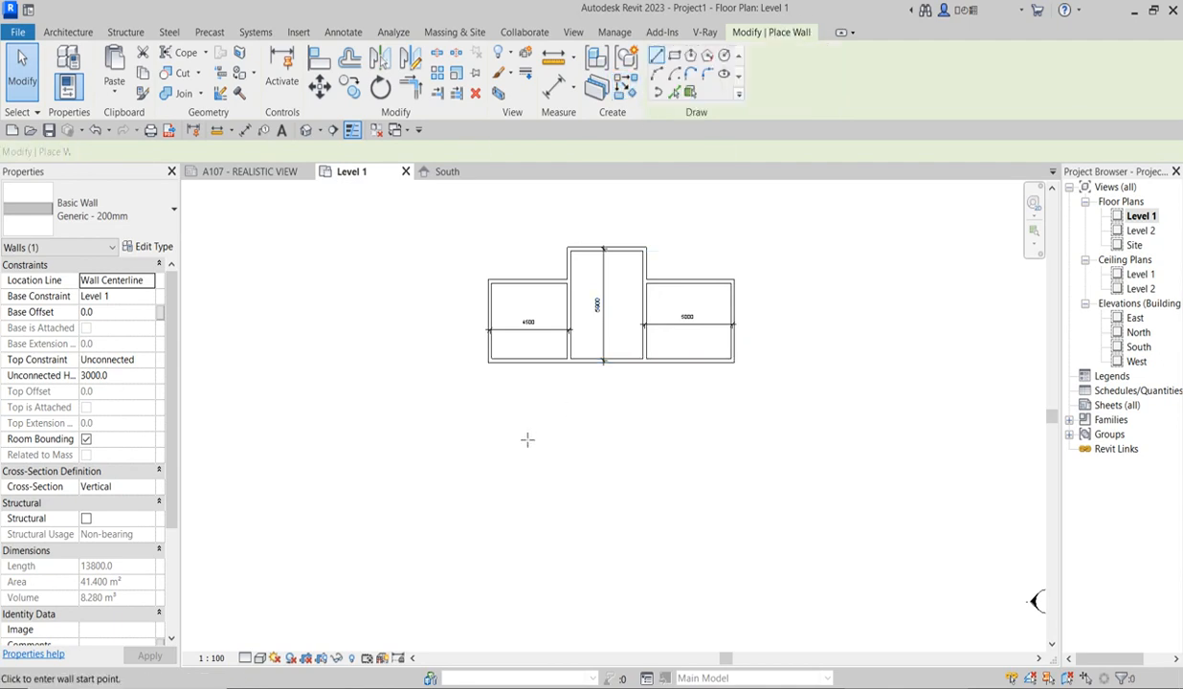
scroll(522, 361, up, 1)
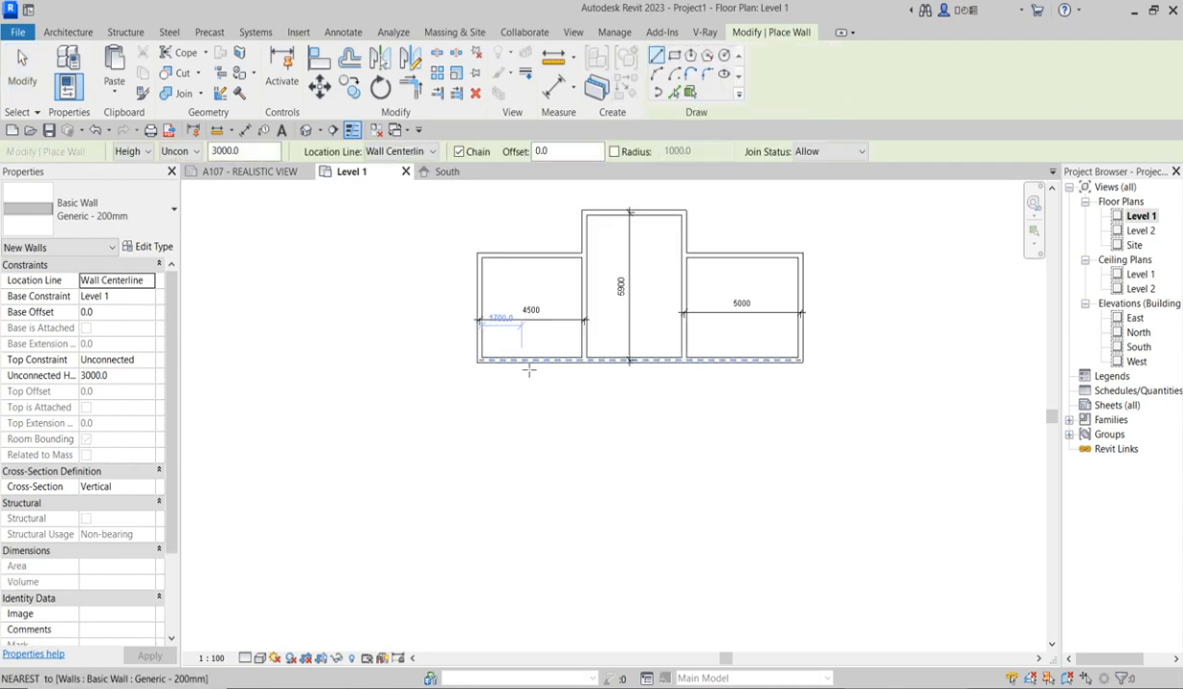
click(519, 363)
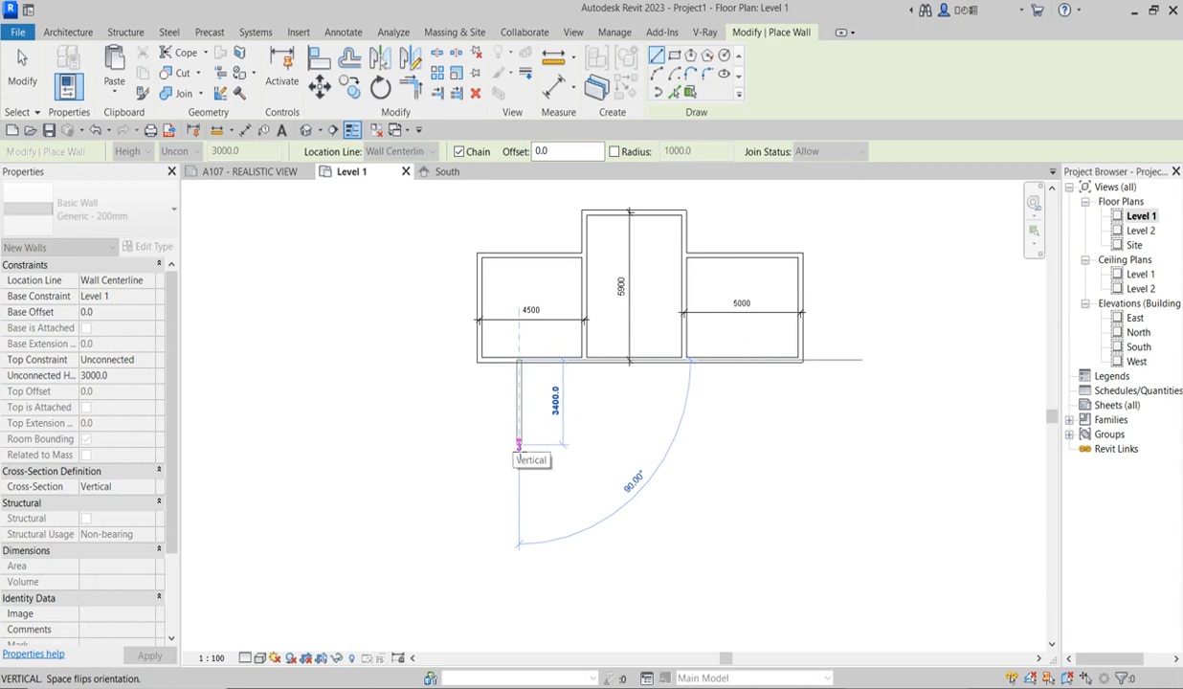
click(519, 447)
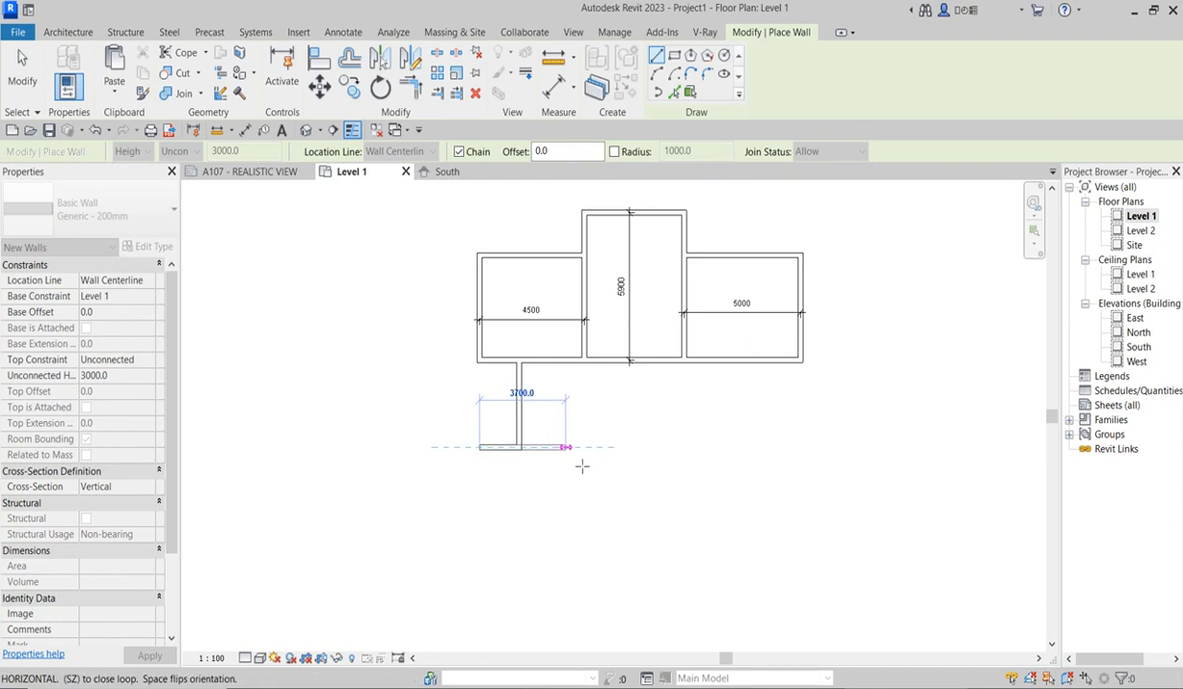
key(Escape)
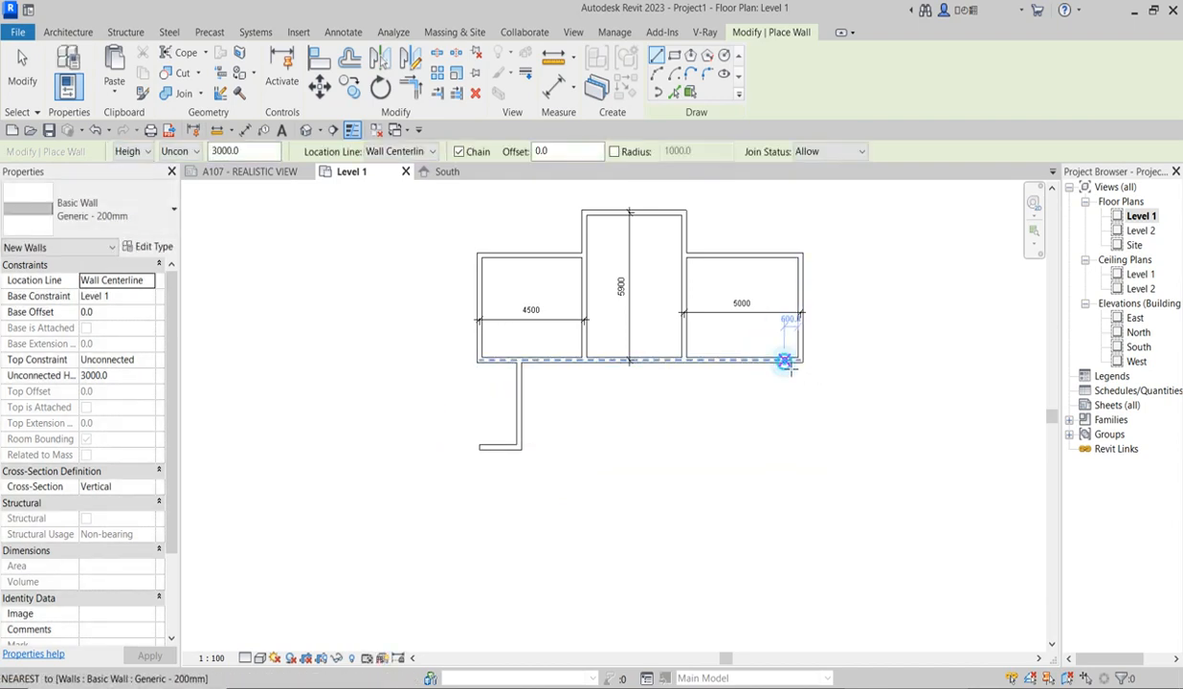
Step: Draw walls from near the lower wall's right end about 8600 mm down, left to the outer wall line, and about 5100 mm up to the short return
click(785, 361)
scroll(783, 526, down, 2)
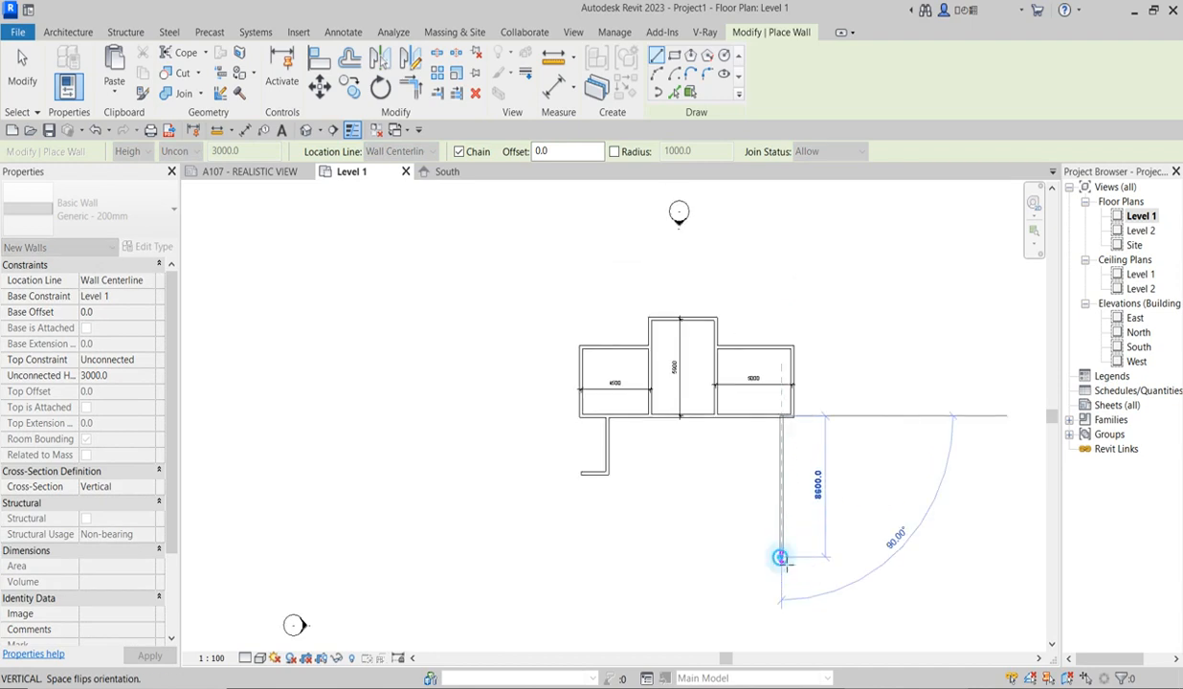
click(783, 557)
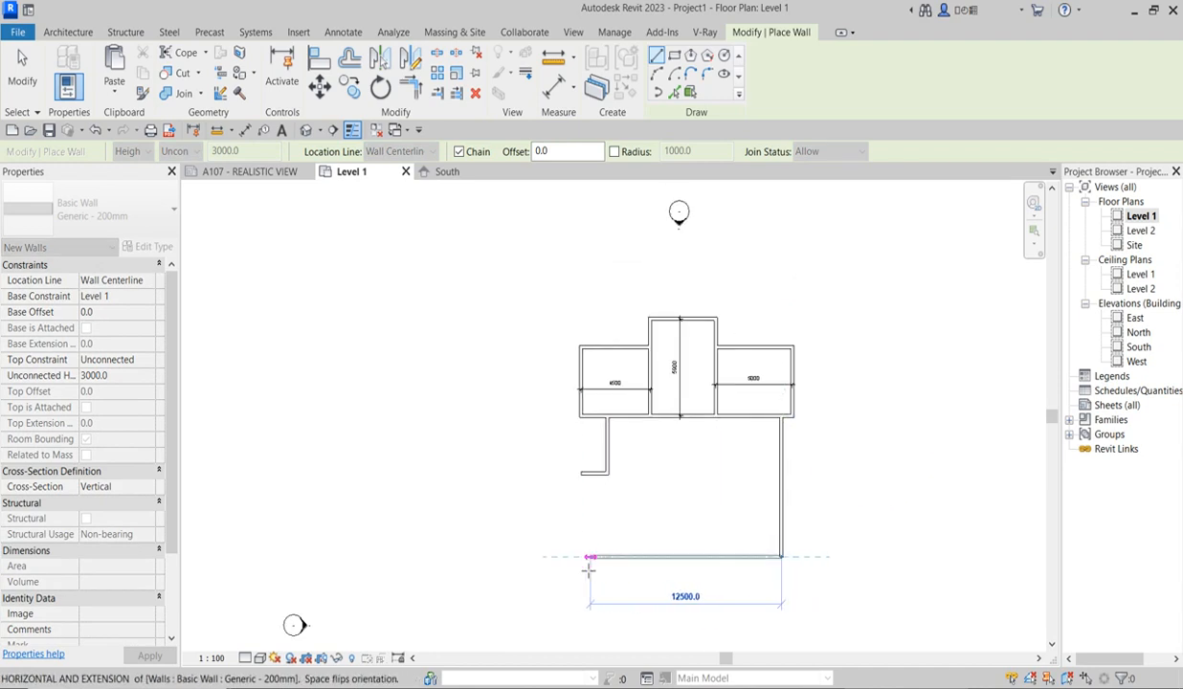
click(581, 557)
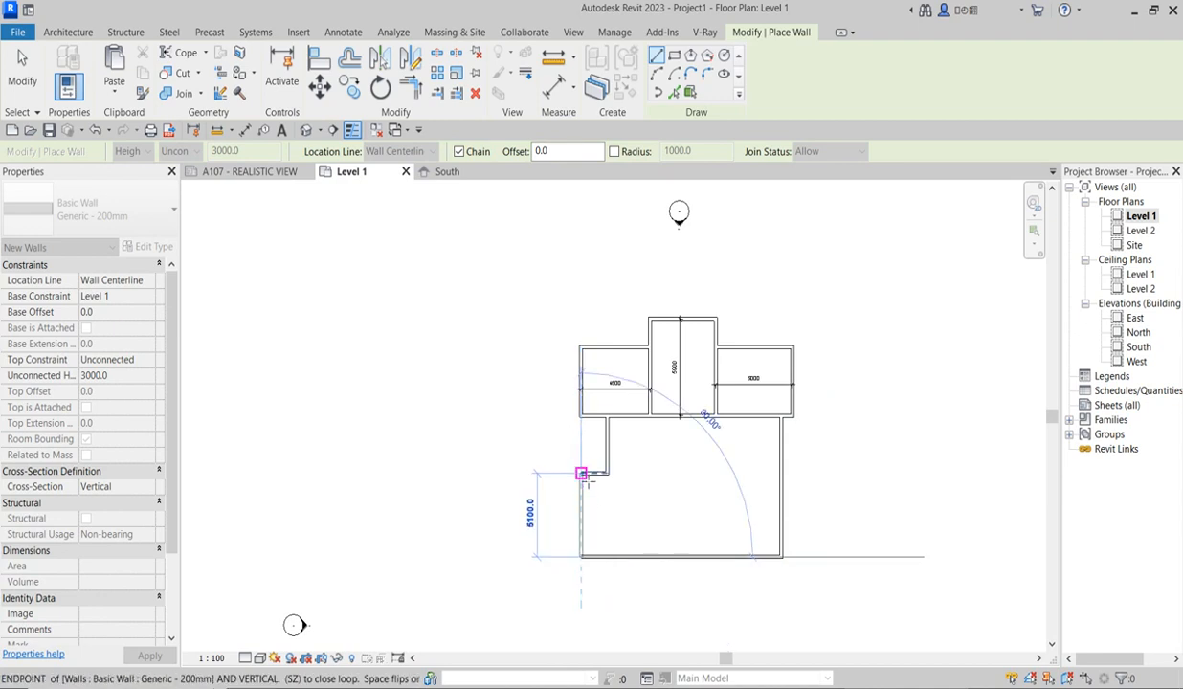
click(581, 475)
scroll(656, 479, down, 1)
scroll(605, 452, up, 3)
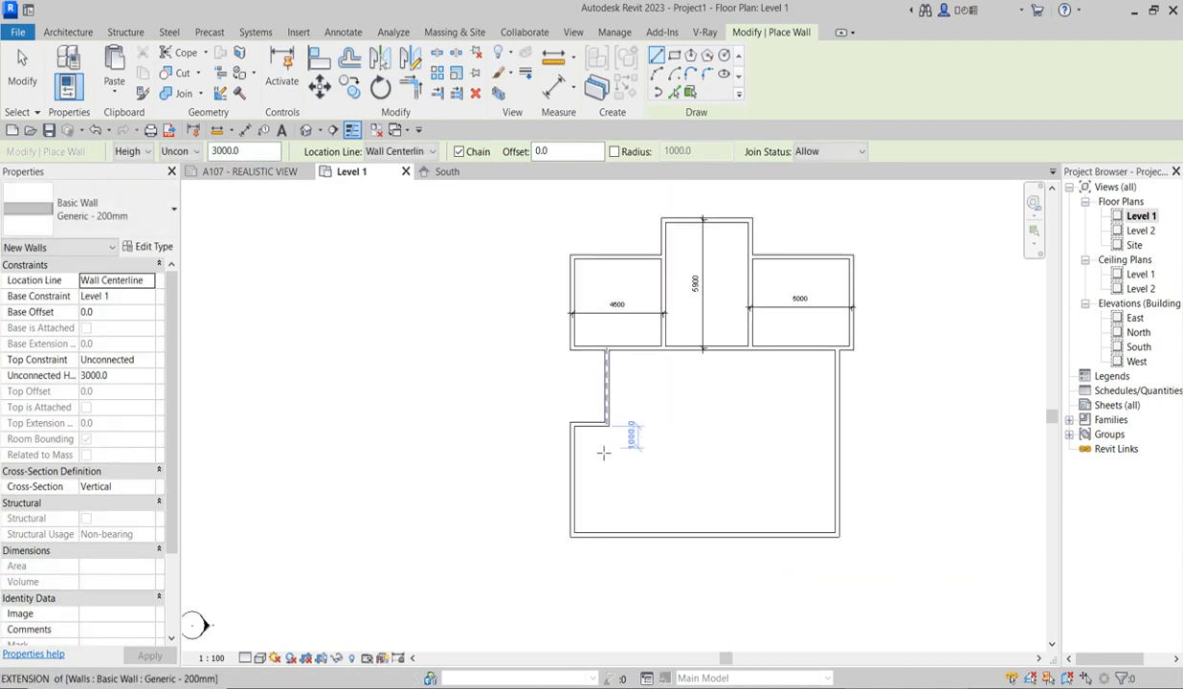
Step: Extend the short return wall right to the upper left room's right wall line, and continue it down to the bottom wall
click(605, 416)
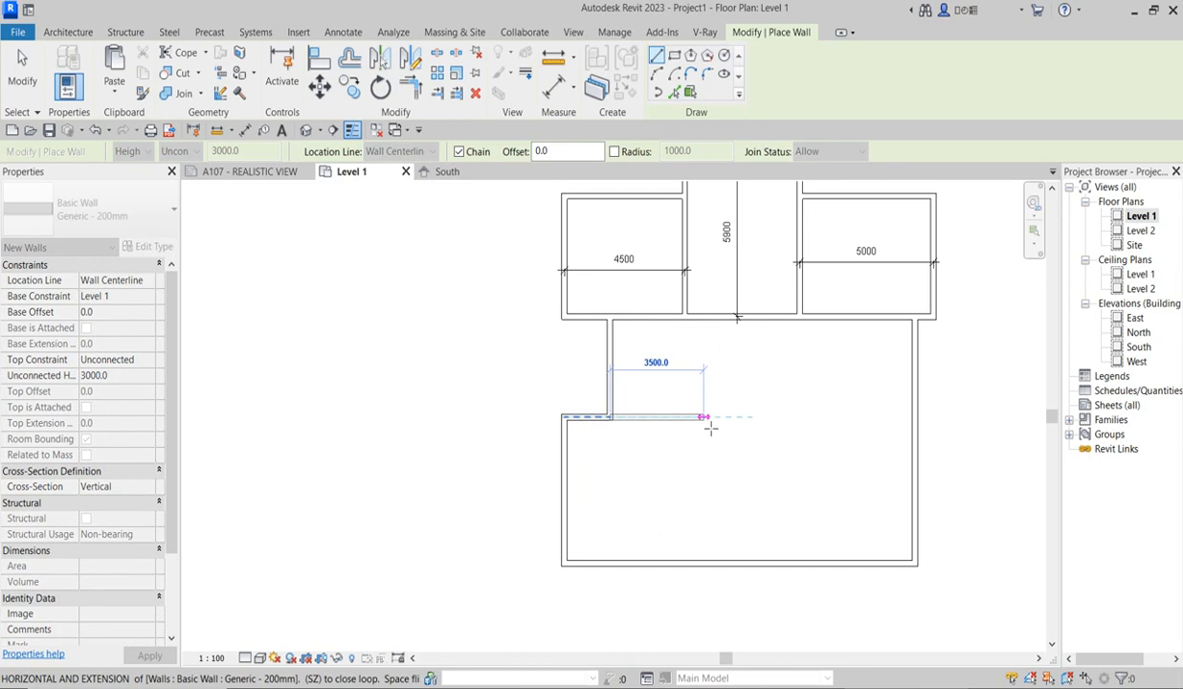
click(686, 417)
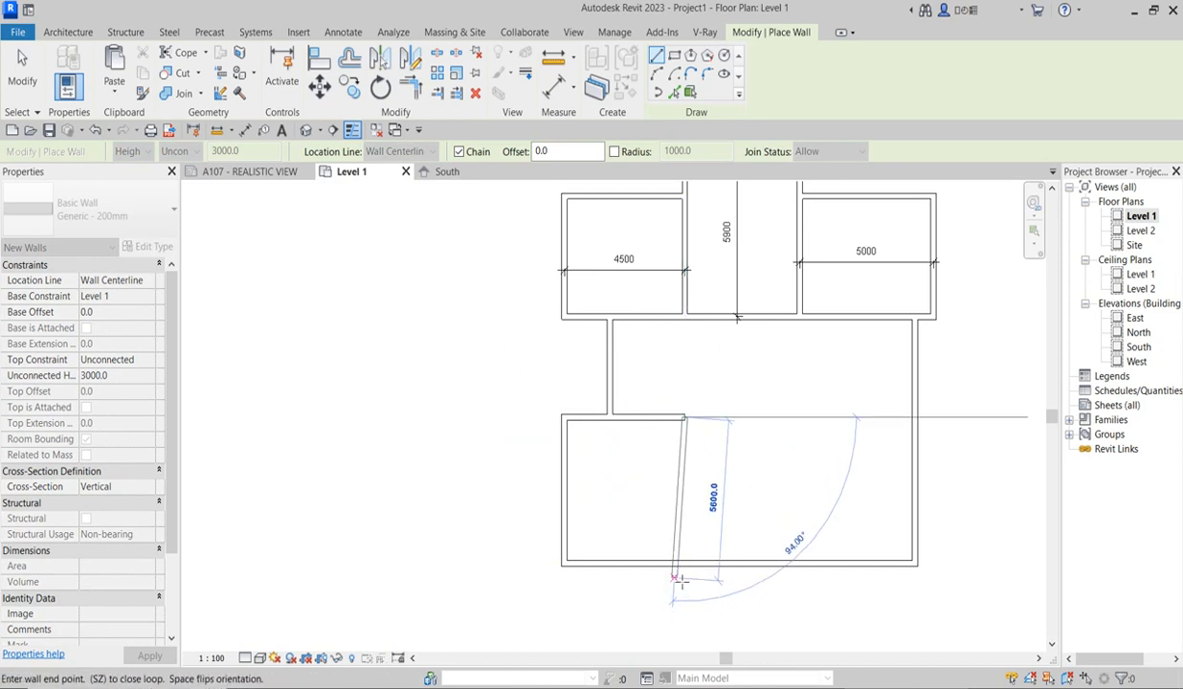
click(685, 564)
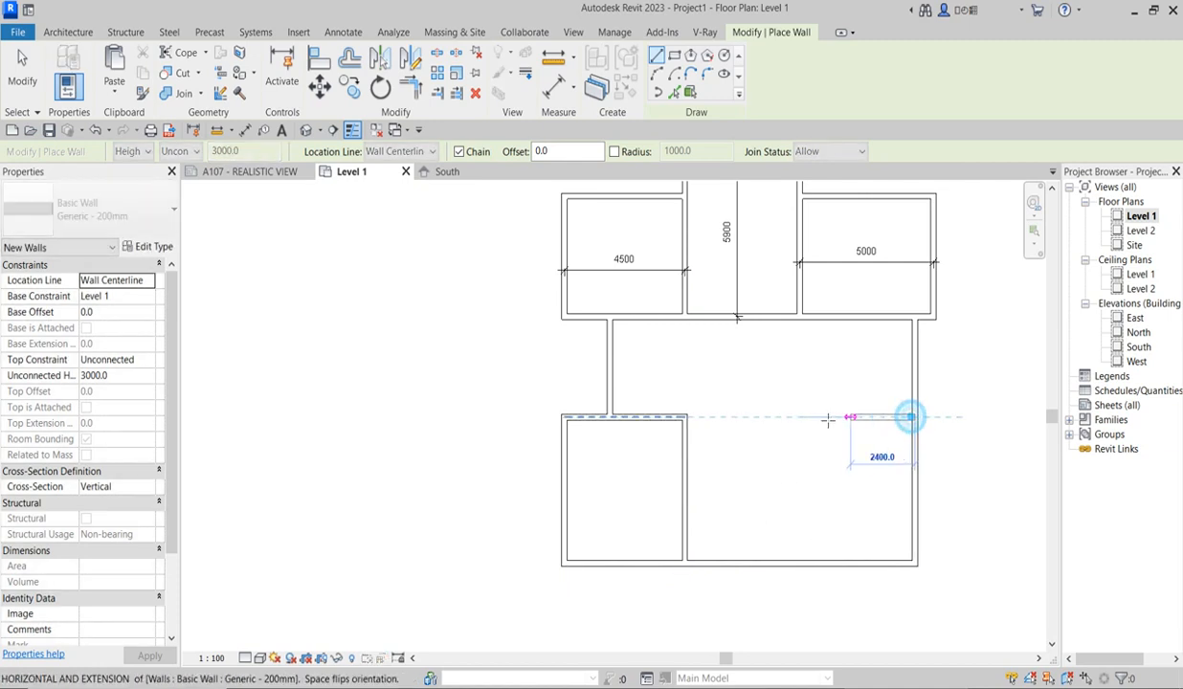
Step: Draw a horizontal wall from the right outer wall to the top of the new partition, closing off the middle space
click(799, 418)
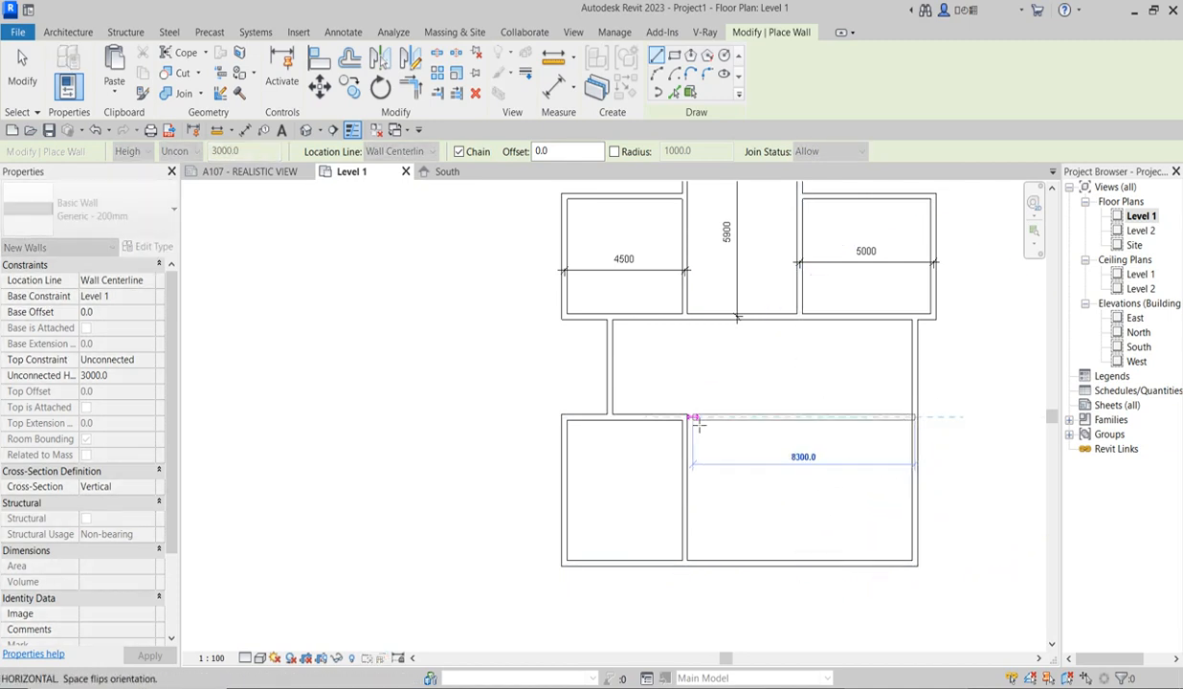
click(685, 418)
key(Escape)
scroll(773, 431, down, 2)
scroll(809, 552, up, 2)
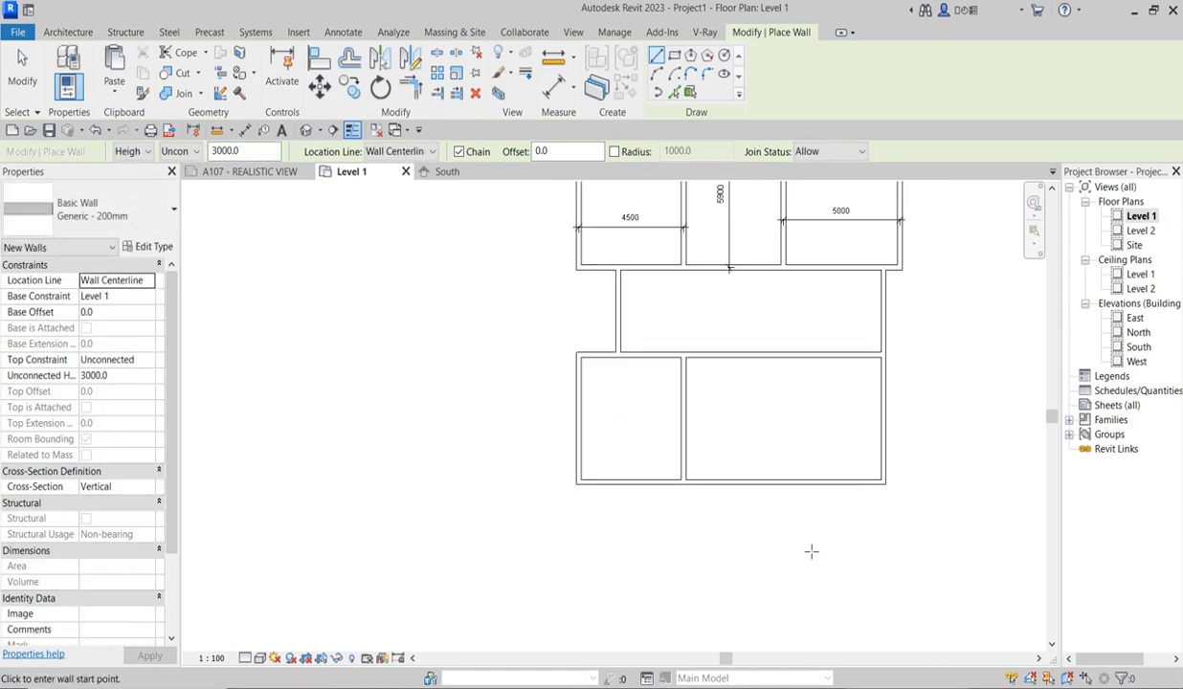
Step: Draw a 5100 mm partition down to the bottom wall, aligned with the upper middle room's right wall, to split the large lower room
scroll(669, 427, down, 1)
scroll(753, 359, up, 1)
scroll(723, 387, up, 2)
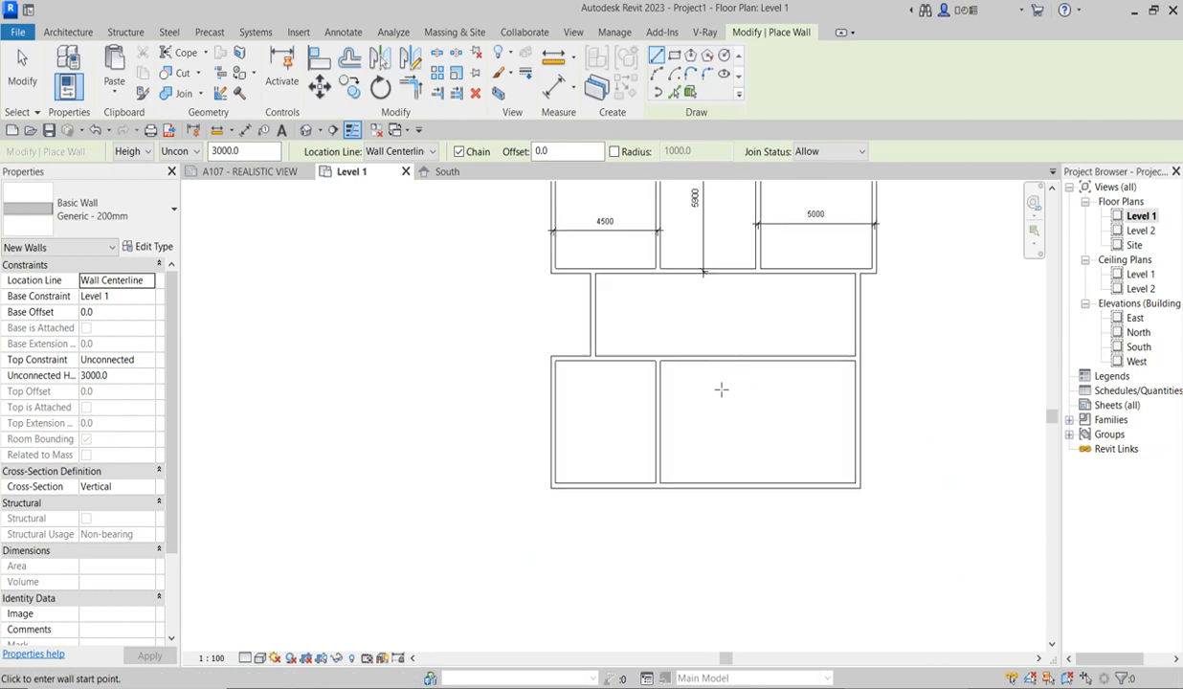
scroll(738, 380, down, 1)
scroll(753, 362, up, 1)
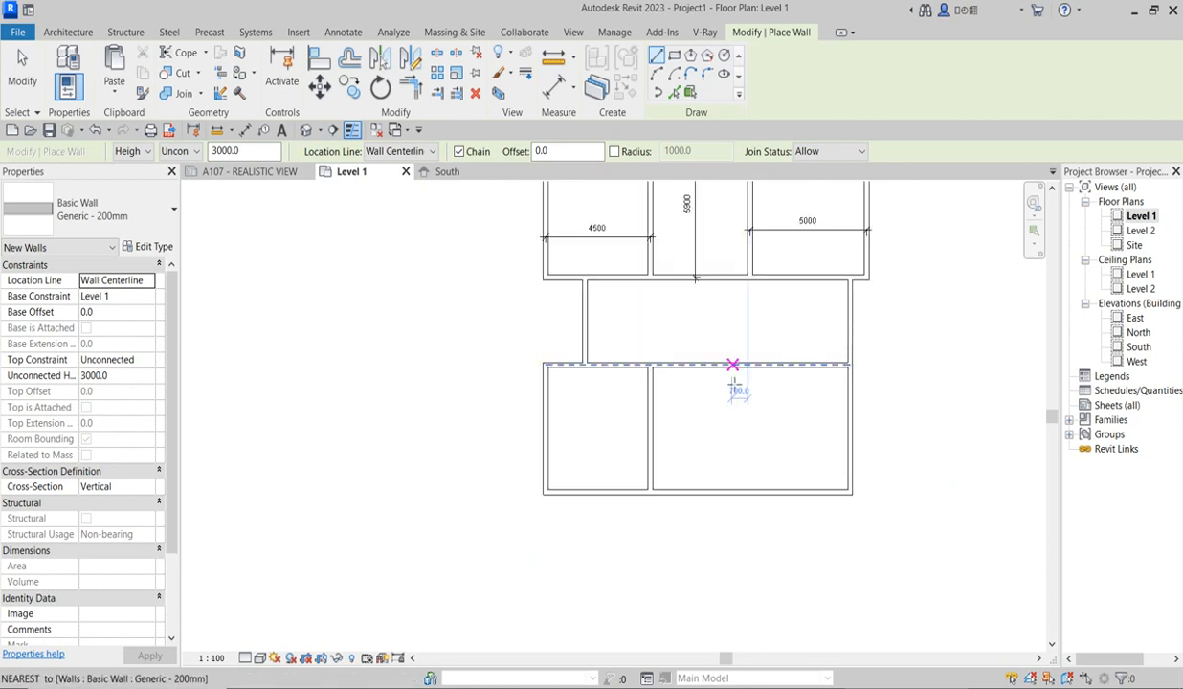
scroll(714, 405, up, 1)
scroll(713, 407, down, 1)
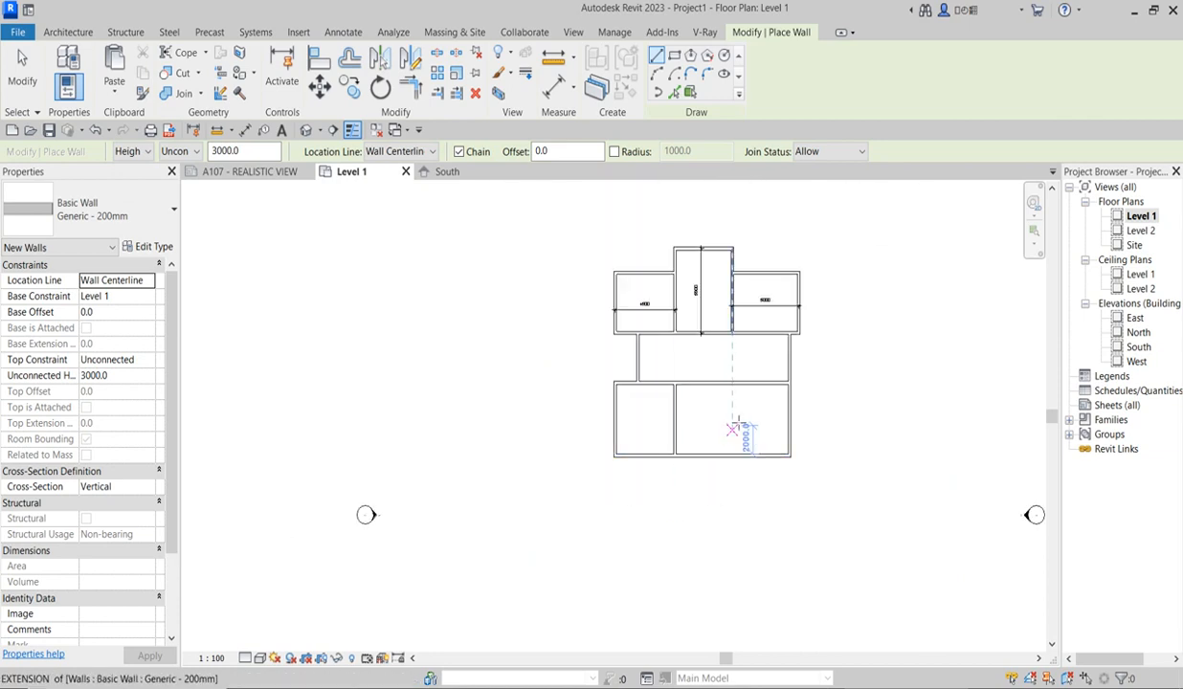
scroll(732, 402, up, 1)
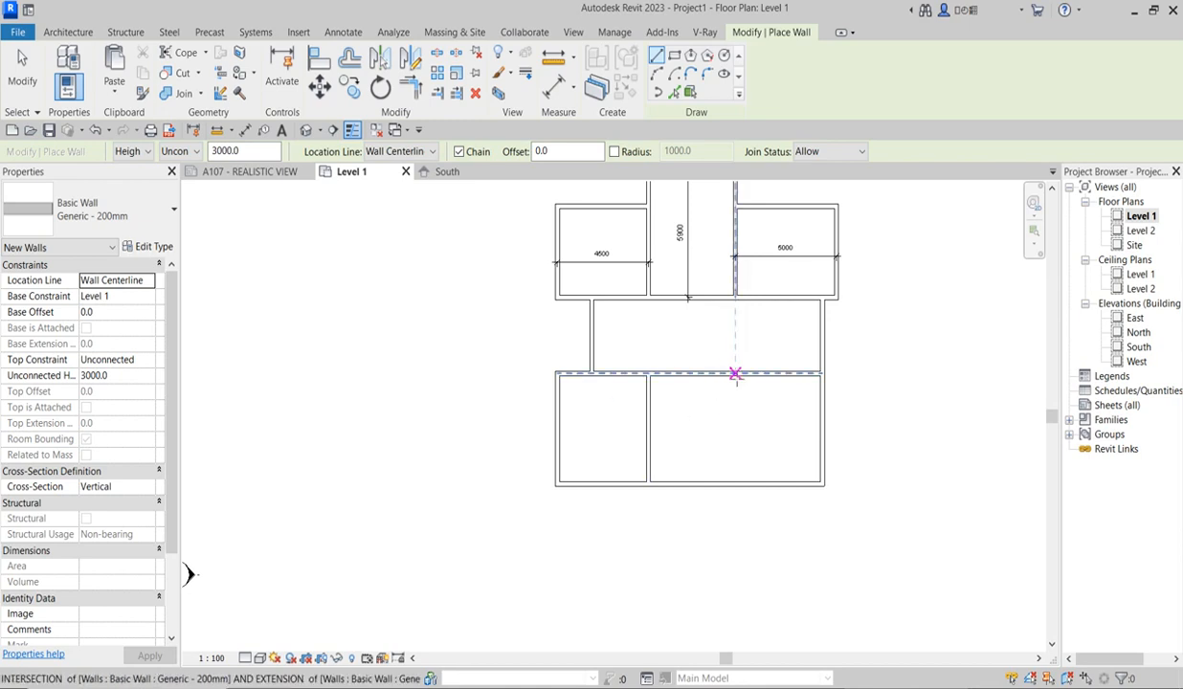
scroll(735, 374, up, 1)
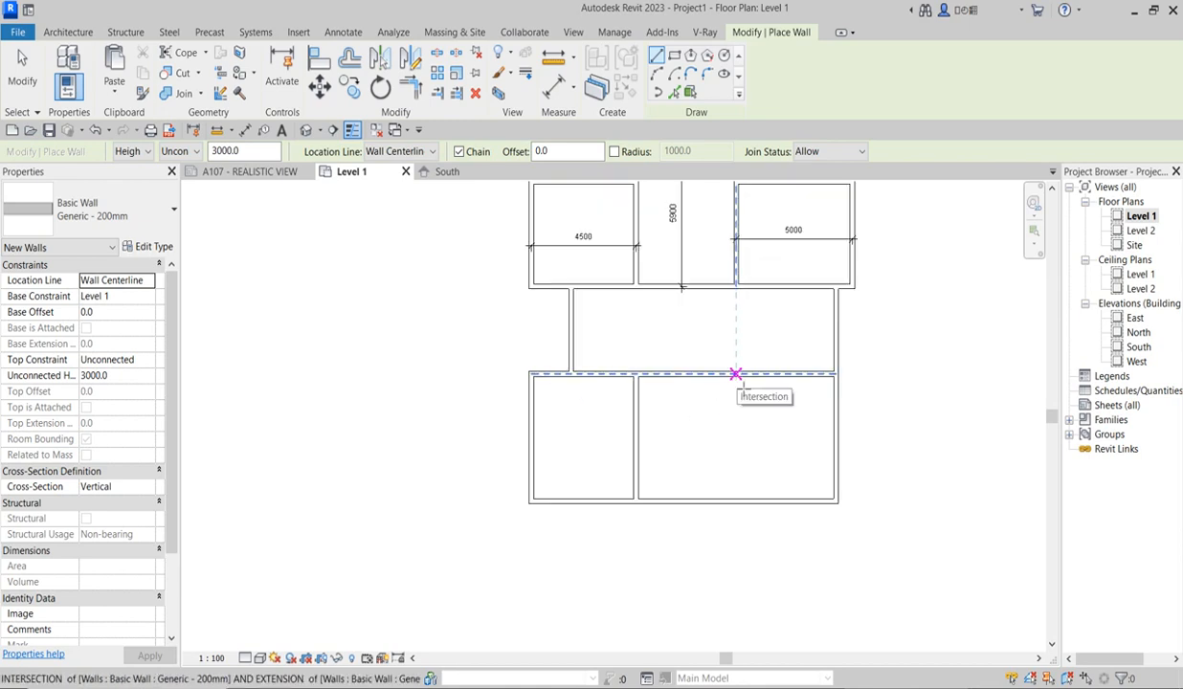
click(735, 374)
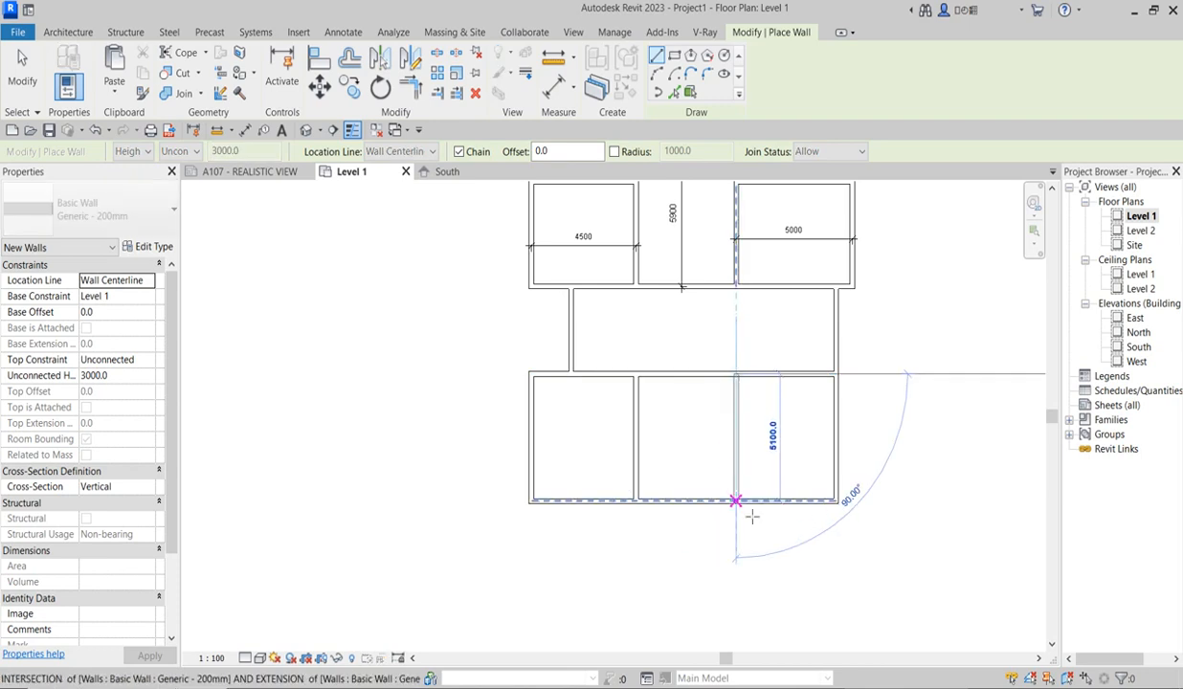
click(736, 501)
key(Escape)
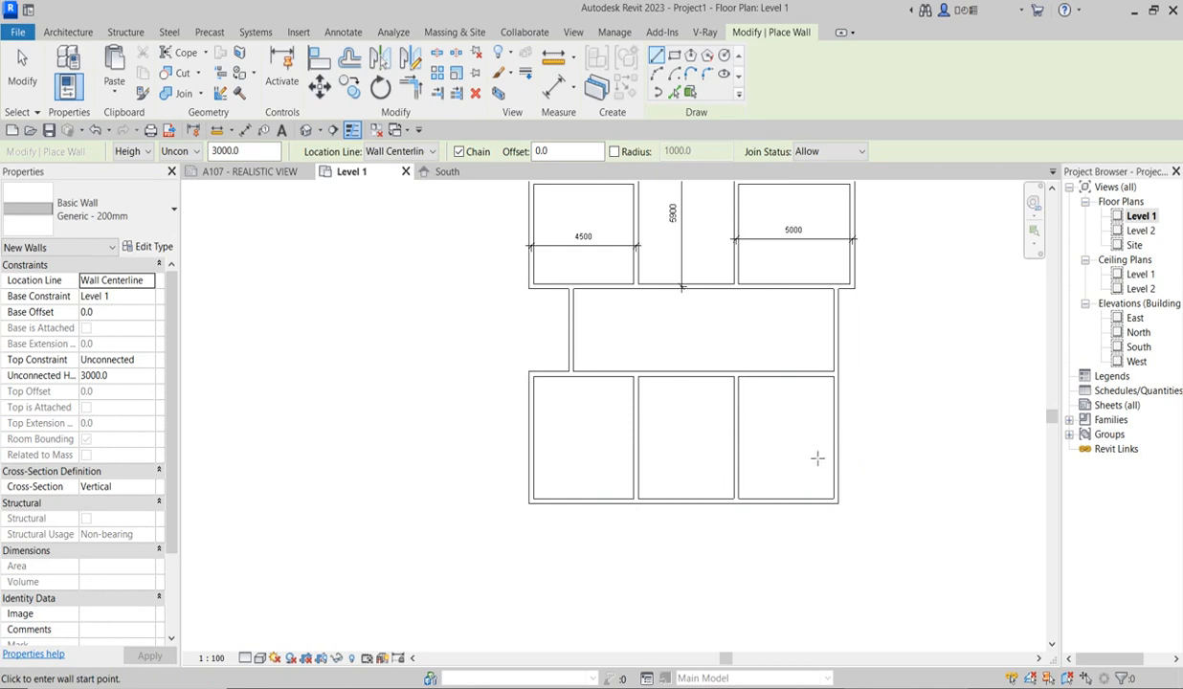
Step: Draw a wall about 1800 mm down from the bottom wall, in line with the partition between the lower left and middle rooms
scroll(731, 515, up, 2)
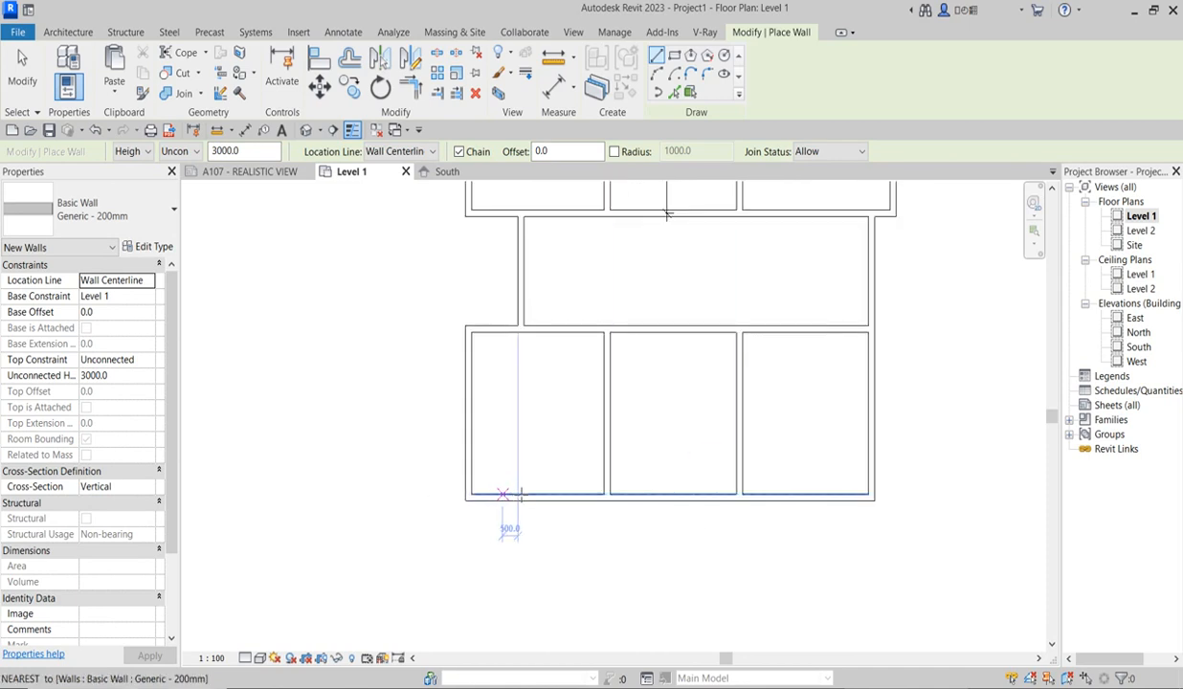
click(609, 499)
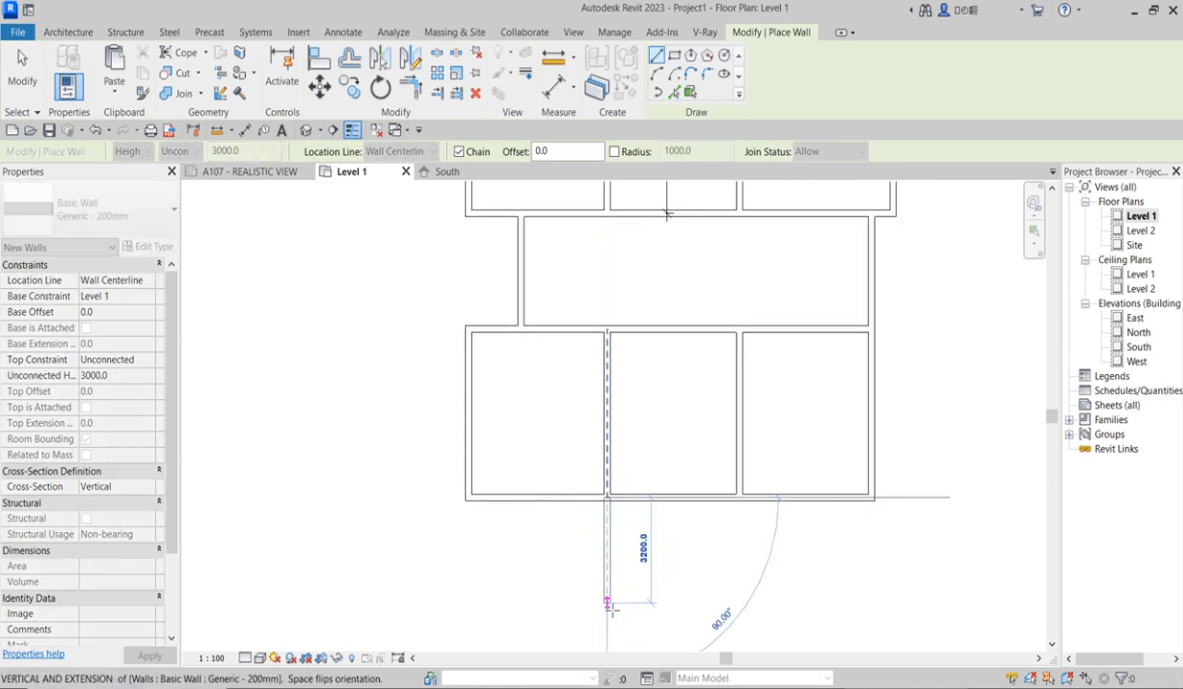
scroll(620, 568, down, 2)
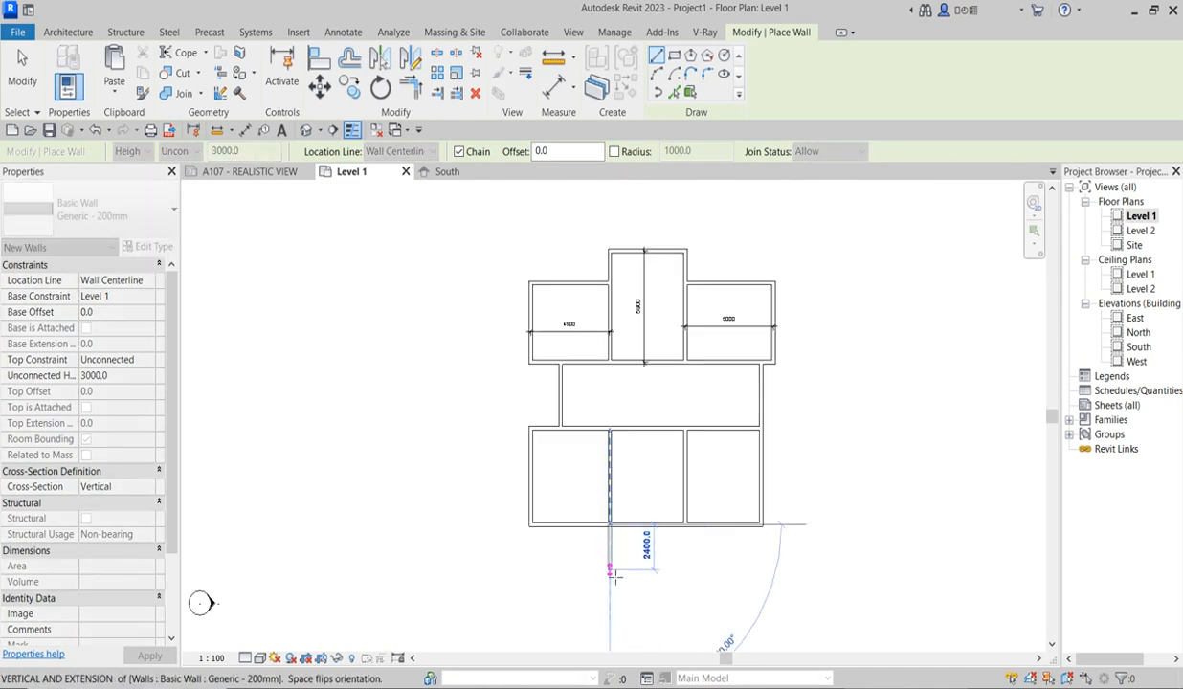
click(610, 558)
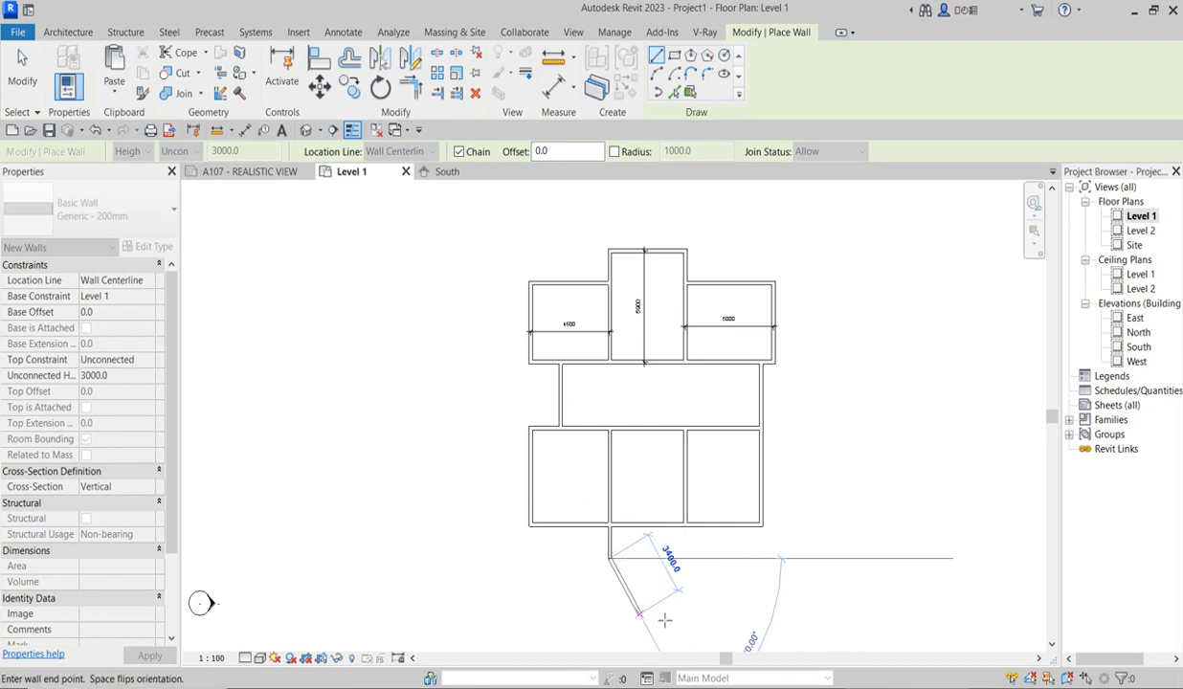
key(Escape)
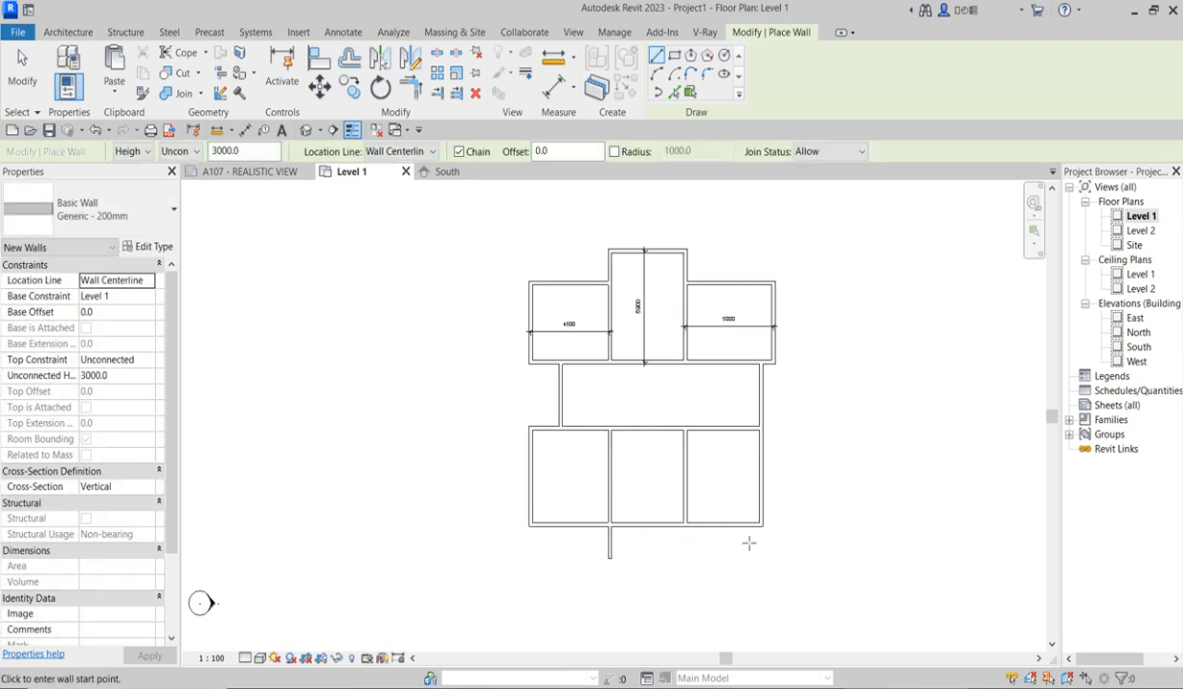
Step: Draw a wall 3600 mm down from near the bottom wall's right end, and continue it left until directly below the short stub wall
scroll(749, 542, up, 1)
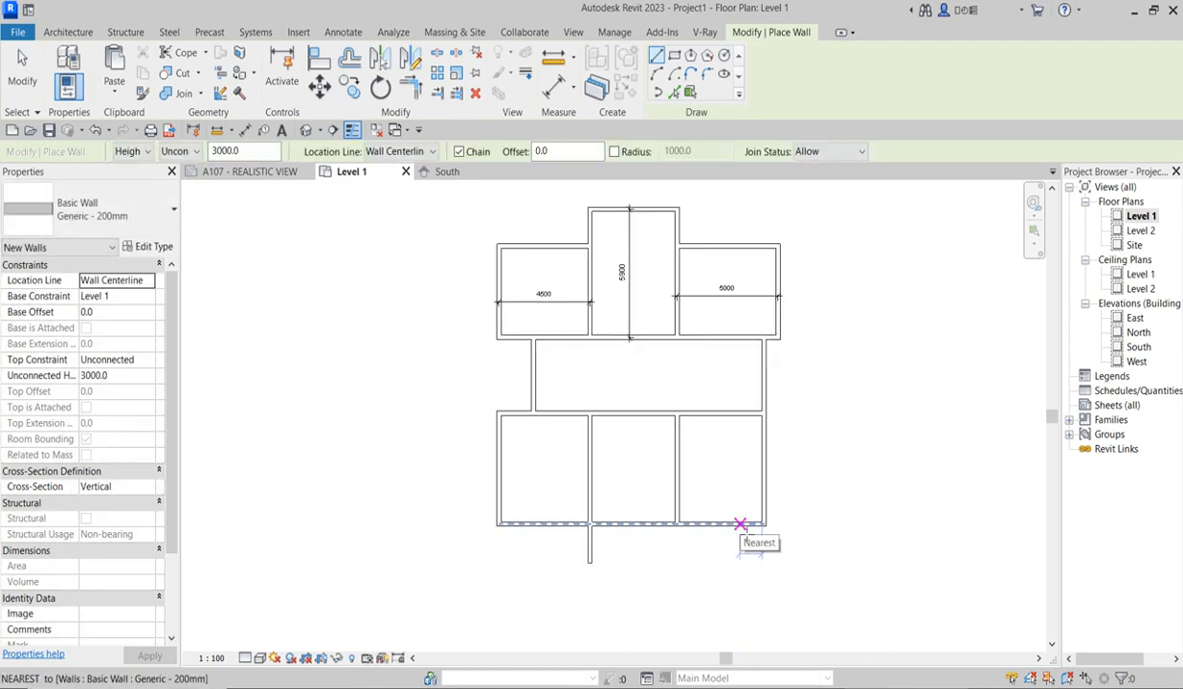
click(740, 524)
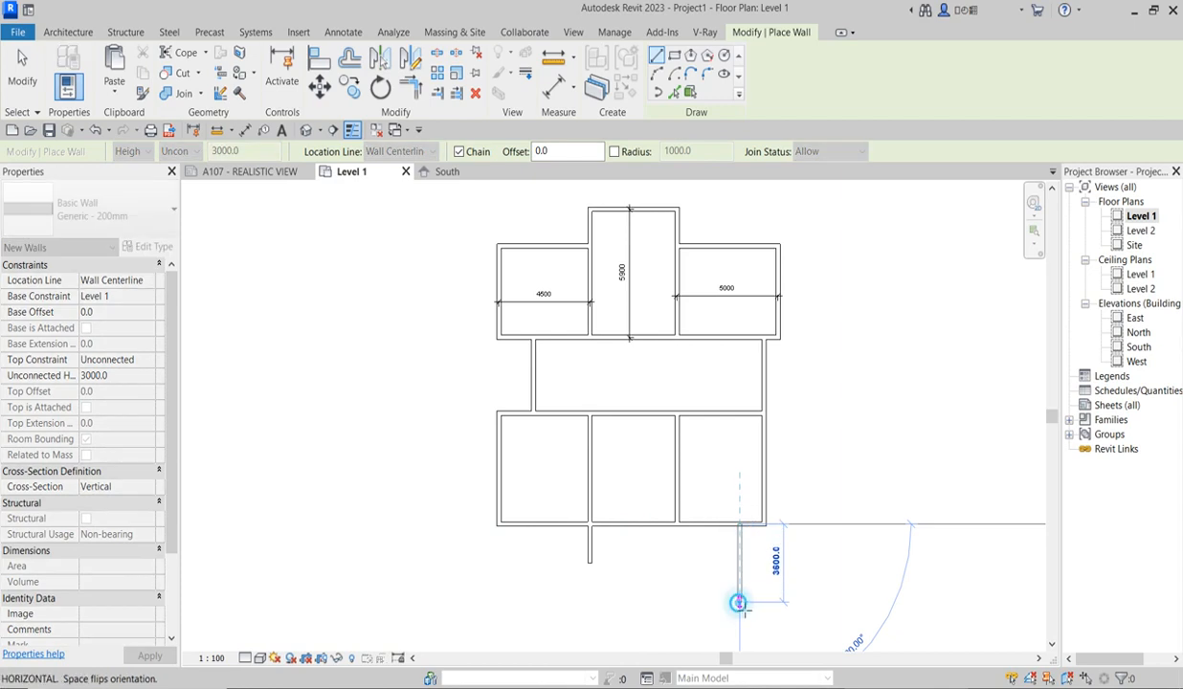
click(738, 603)
click(591, 603)
key(Escape)
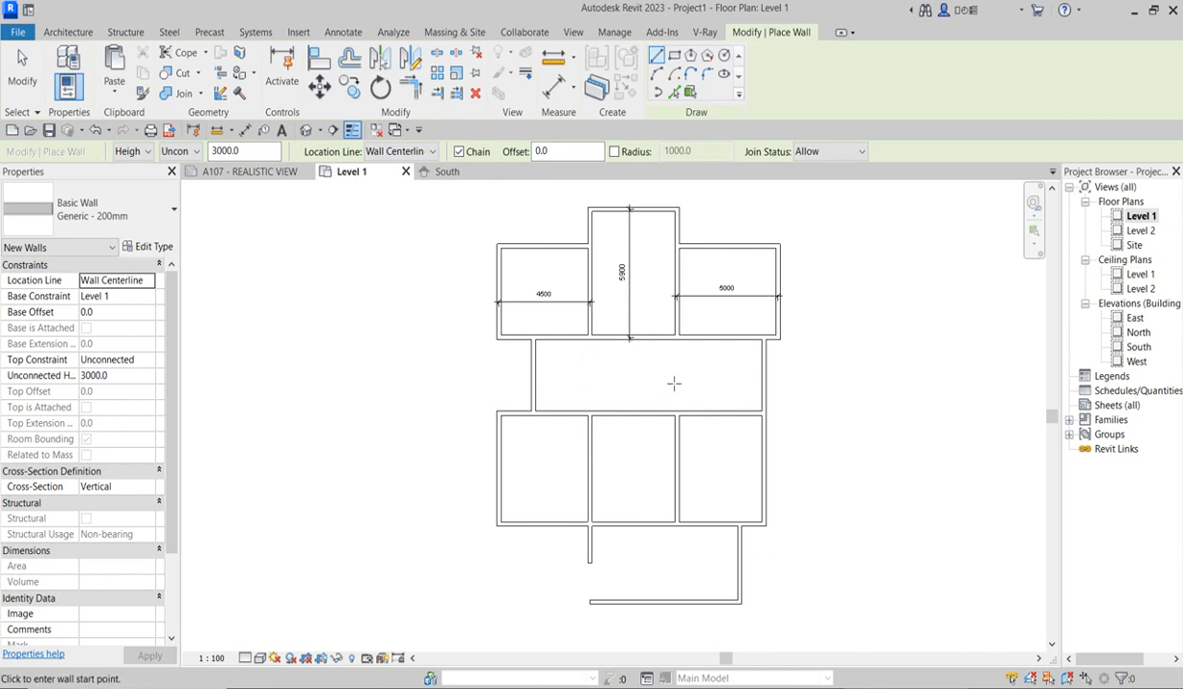
right_click(613, 461)
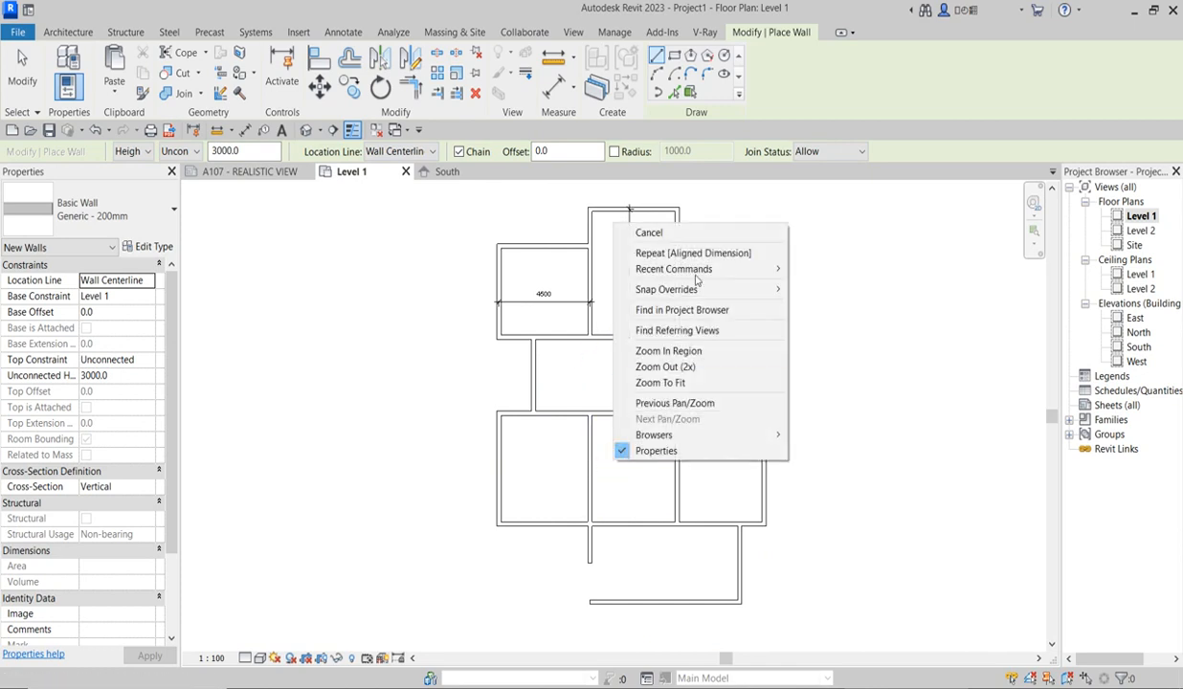
click(641, 233)
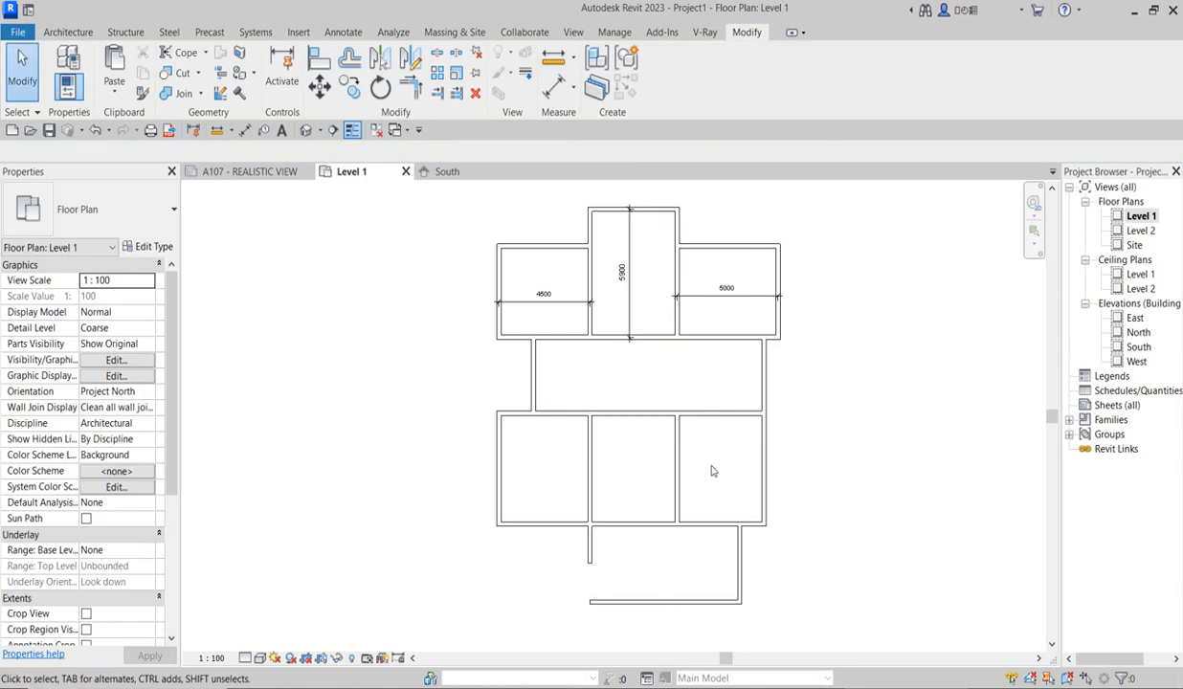
Step: Extend the upper middle room's right wall down to the top wall of the lower rooms, dividing the middle space
click(677, 321)
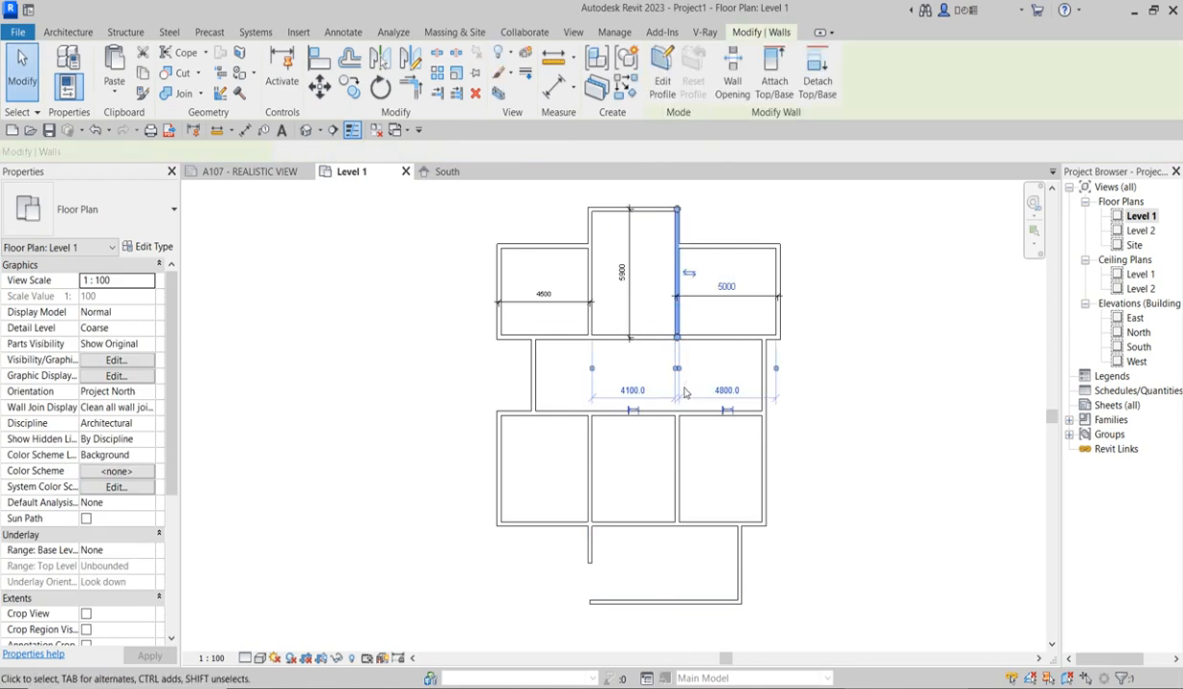
drag(677, 338, 676, 414)
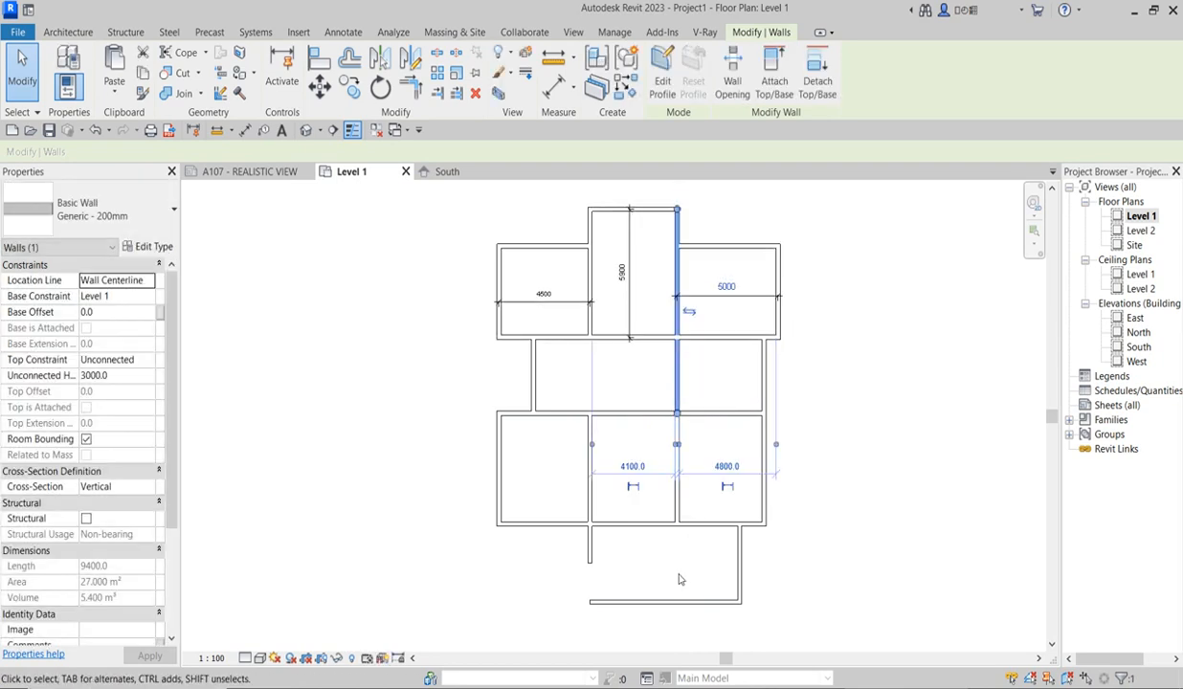
scroll(657, 579, up, 1)
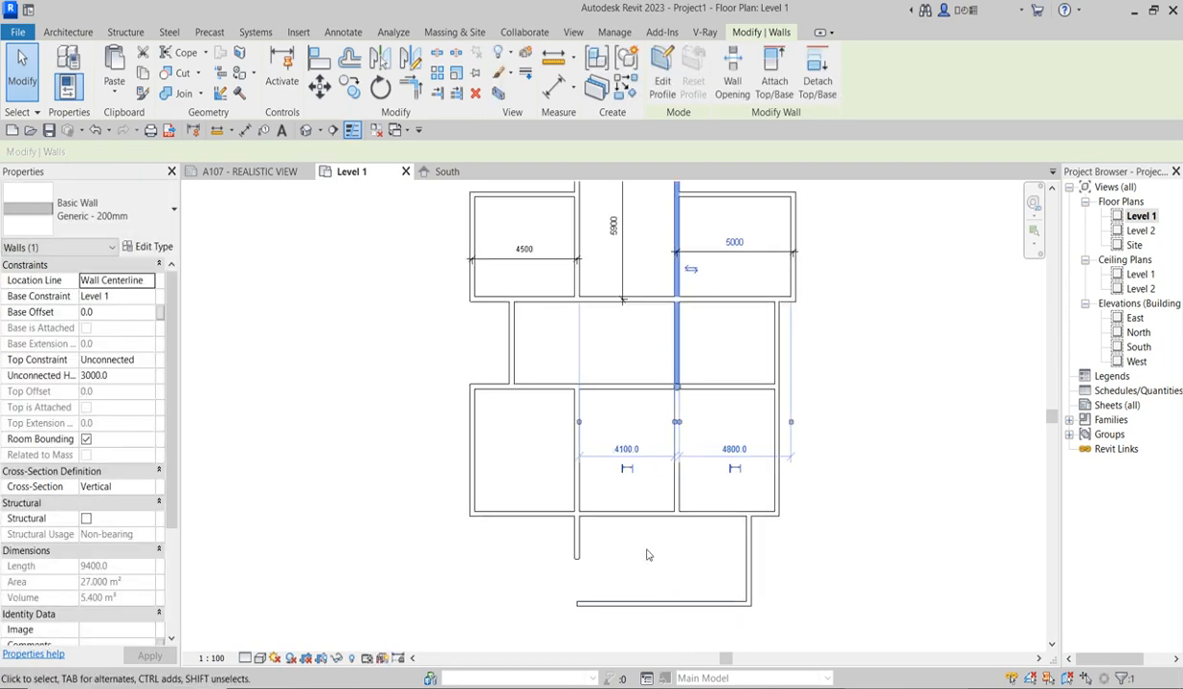
Step: Split the horizontal wall above the lower middle room about 1900 mm right of that room's left partition
click(613, 387)
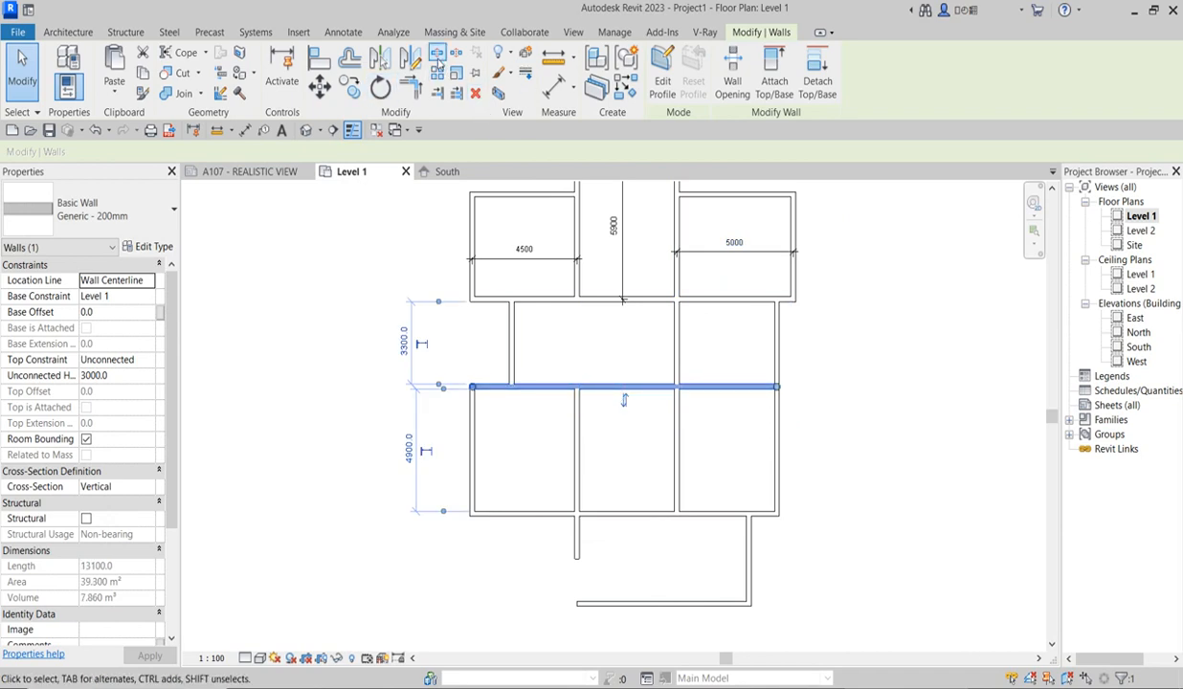
key(s)
key(l)
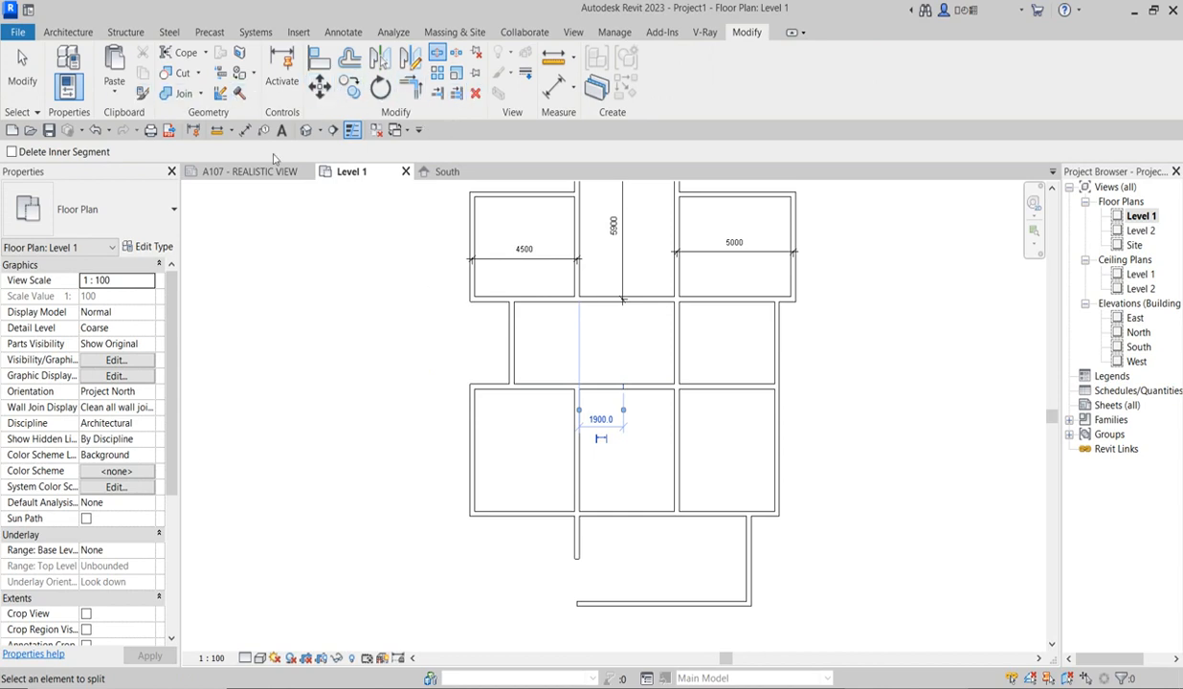
right_click(603, 404)
click(634, 416)
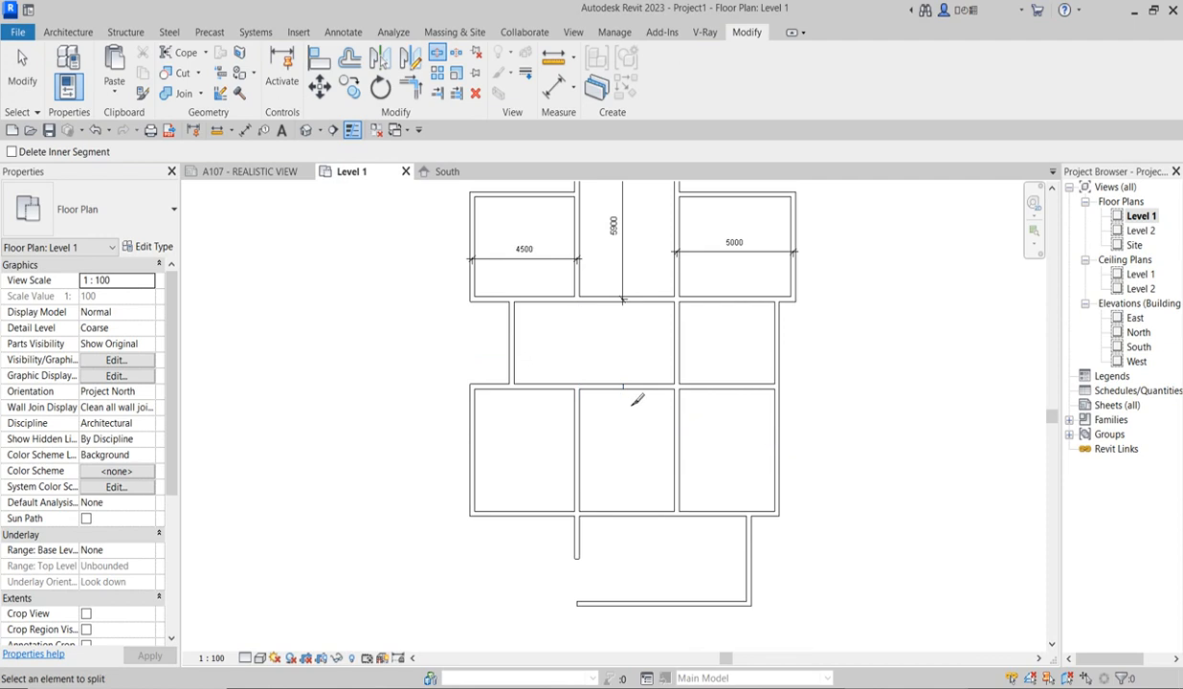
right_click(639, 425)
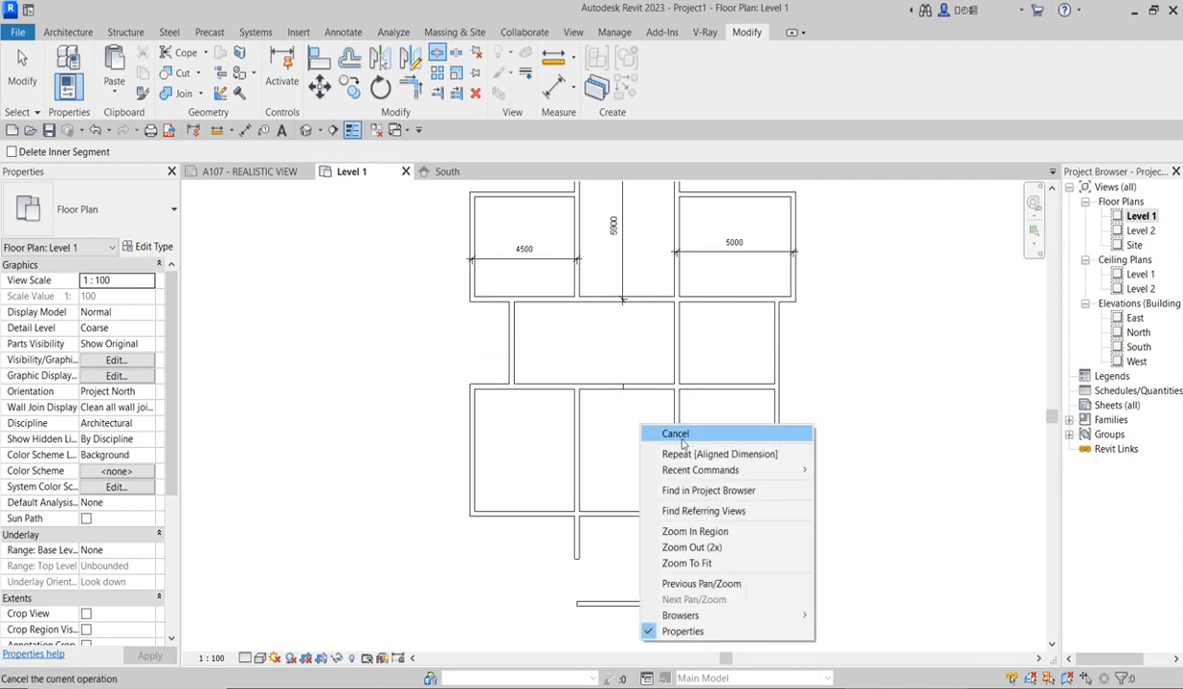
click(675, 435)
Step: Move the partition between the lower left and middle rooms right, leaving the middle room about 2800 mm wide
scroll(675, 434, up, 2)
scroll(650, 418, down, 3)
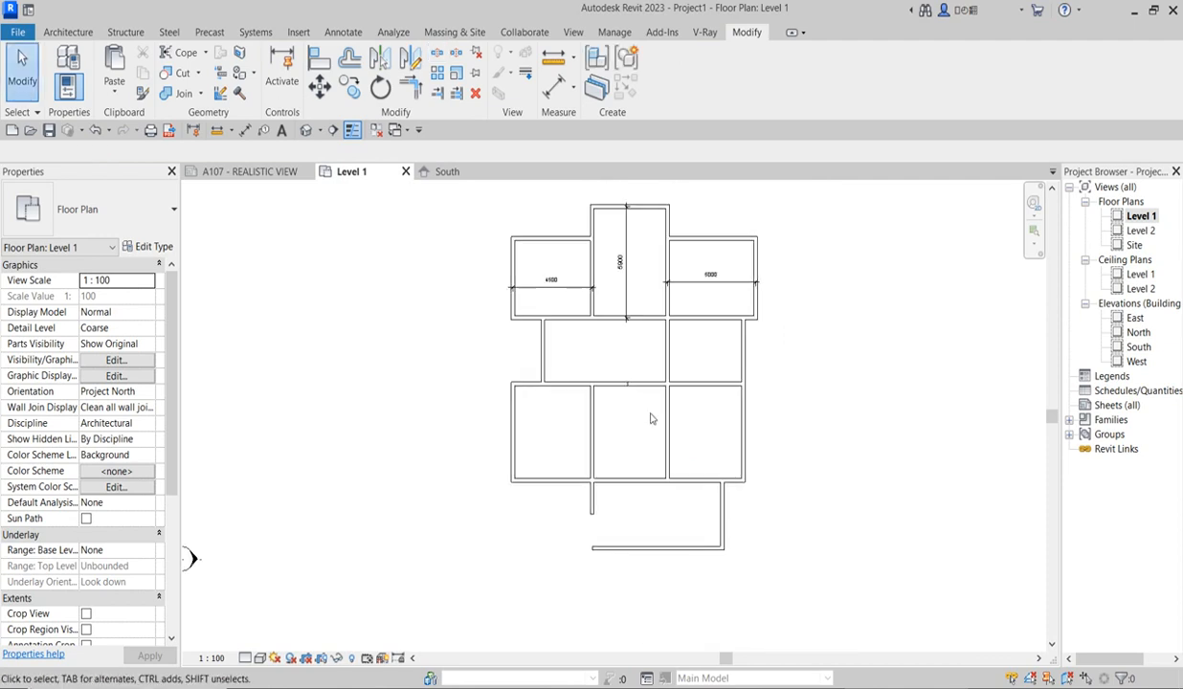
scroll(634, 411, up, 2)
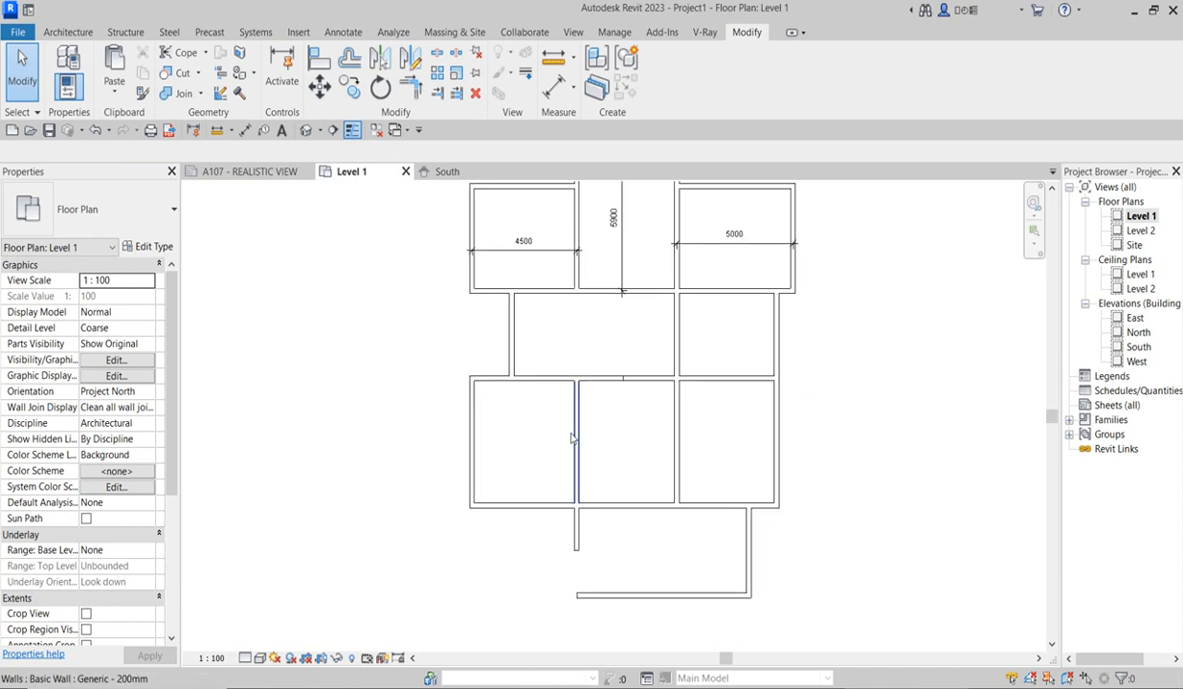
click(578, 432)
drag(608, 417, 637, 412)
scroll(546, 464, up, 1)
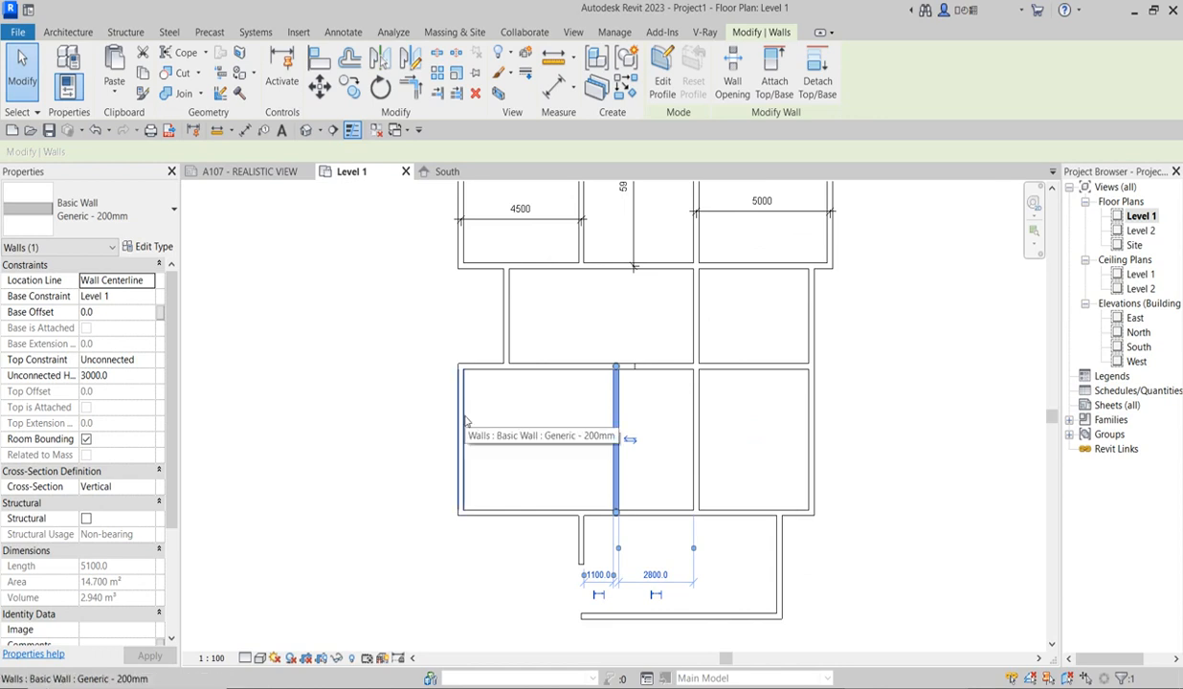
Step: Move the middle space's left wall outward to about 1200 mm from the upper left room's outer wall line
scroll(466, 345, up, 1)
click(511, 308)
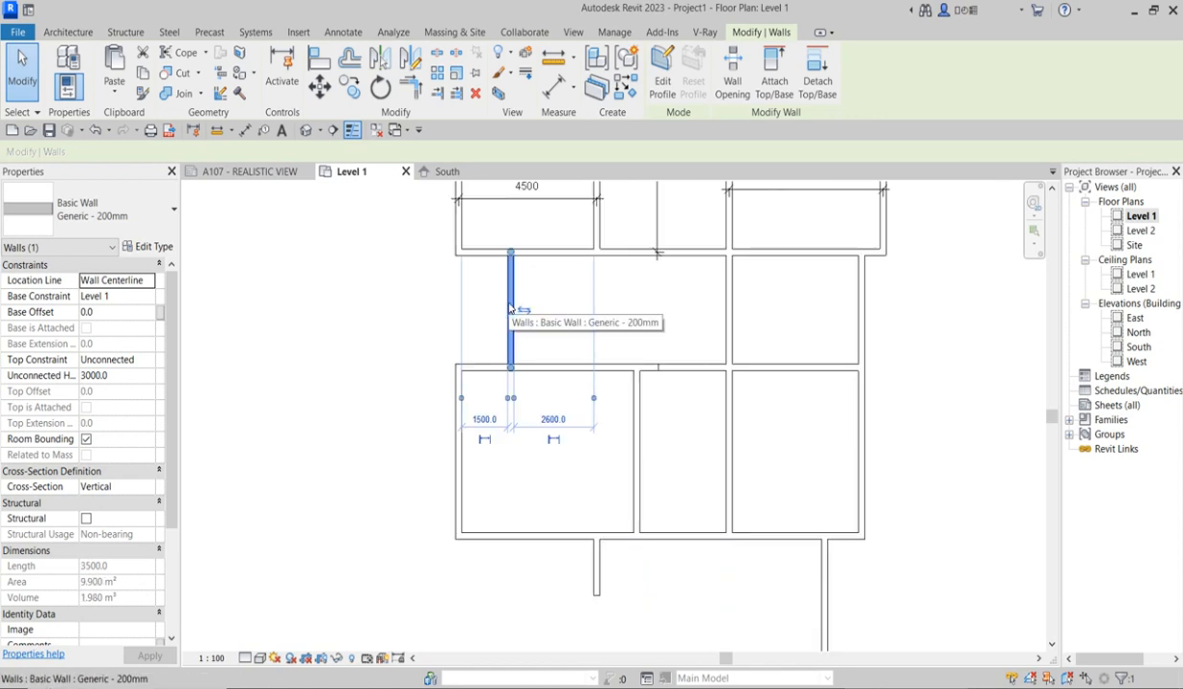
drag(510, 308, 501, 308)
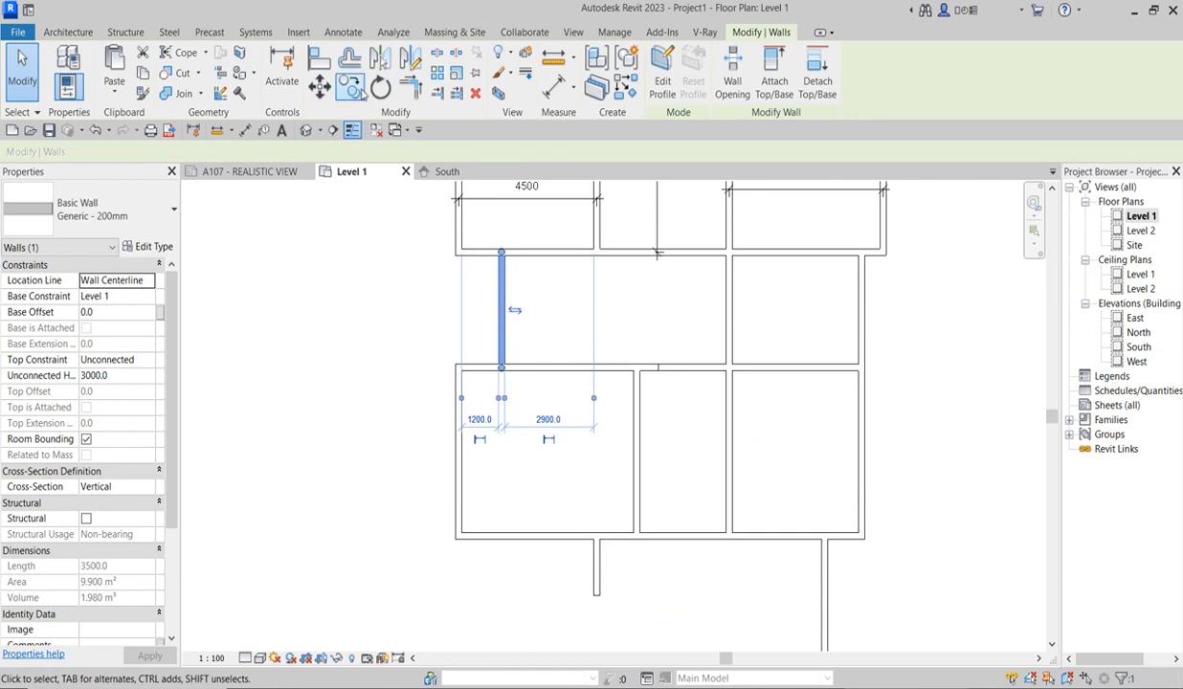
Step: Align the lower left room's outer left wall with the middle space's left wall
click(320, 58)
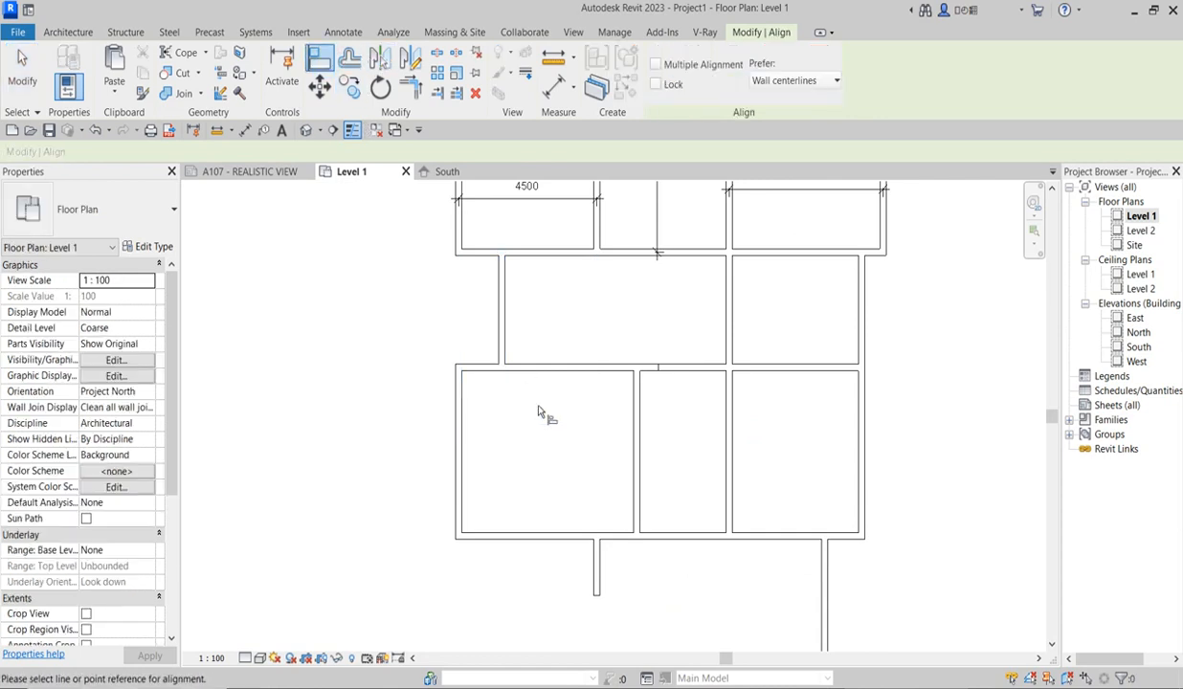
click(464, 428)
click(507, 332)
click(497, 338)
click(452, 403)
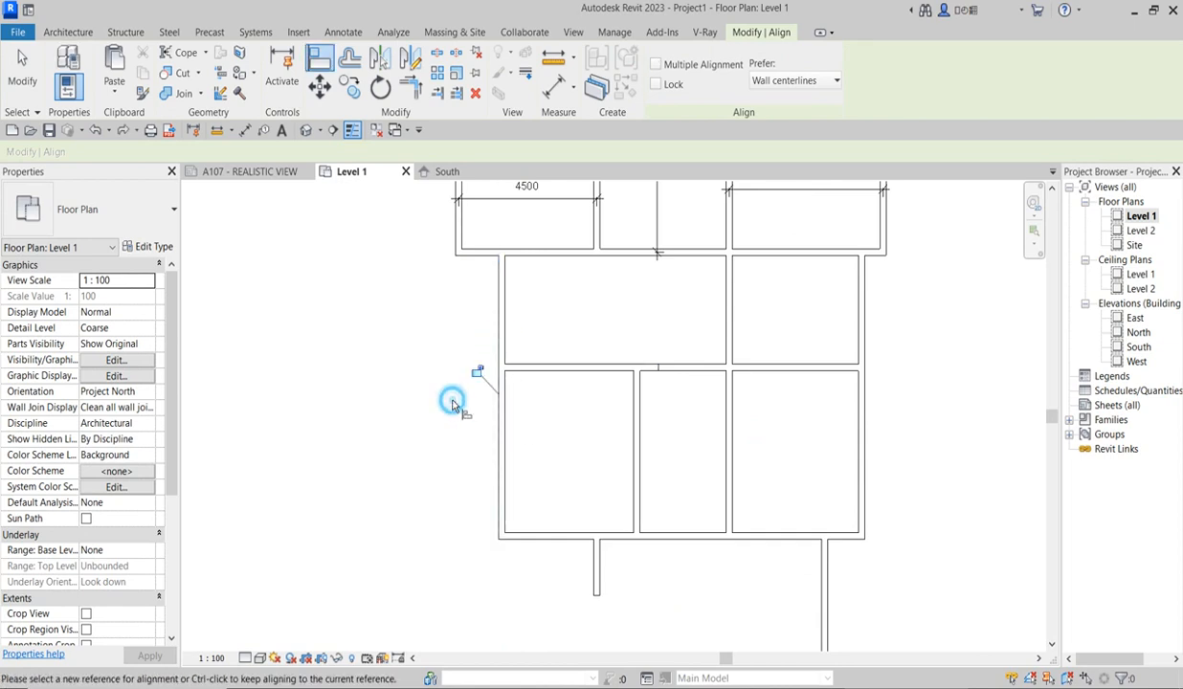
scroll(460, 406, down, 3)
scroll(529, 502, up, 2)
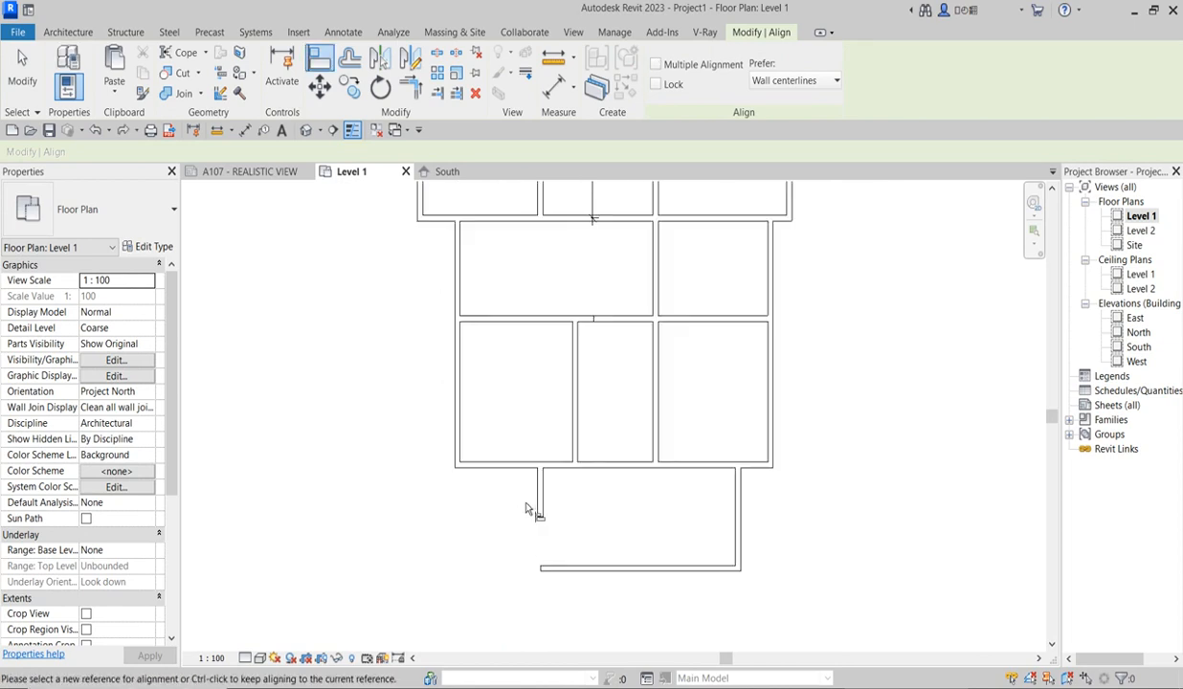
key(Escape)
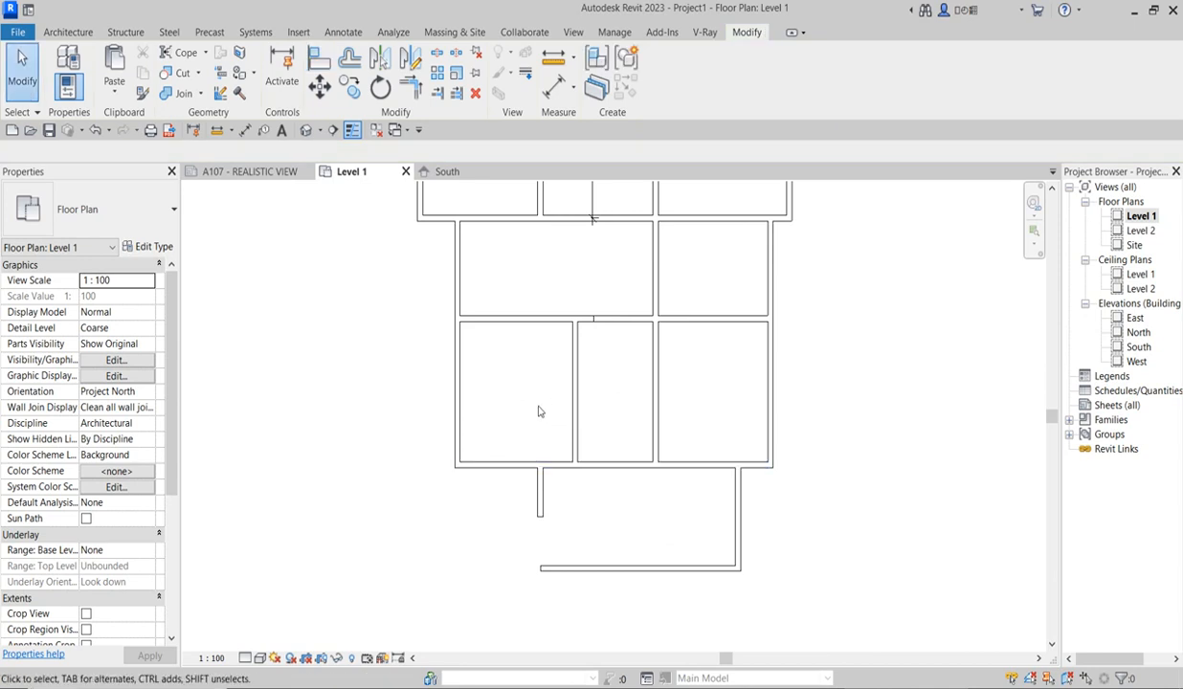
Step: Extend the short stub wall below the lower rooms to a length of 3600 mm, closing the bottom room's corner
scroll(538, 508, down, 2)
click(538, 504)
scroll(538, 504, up, 2)
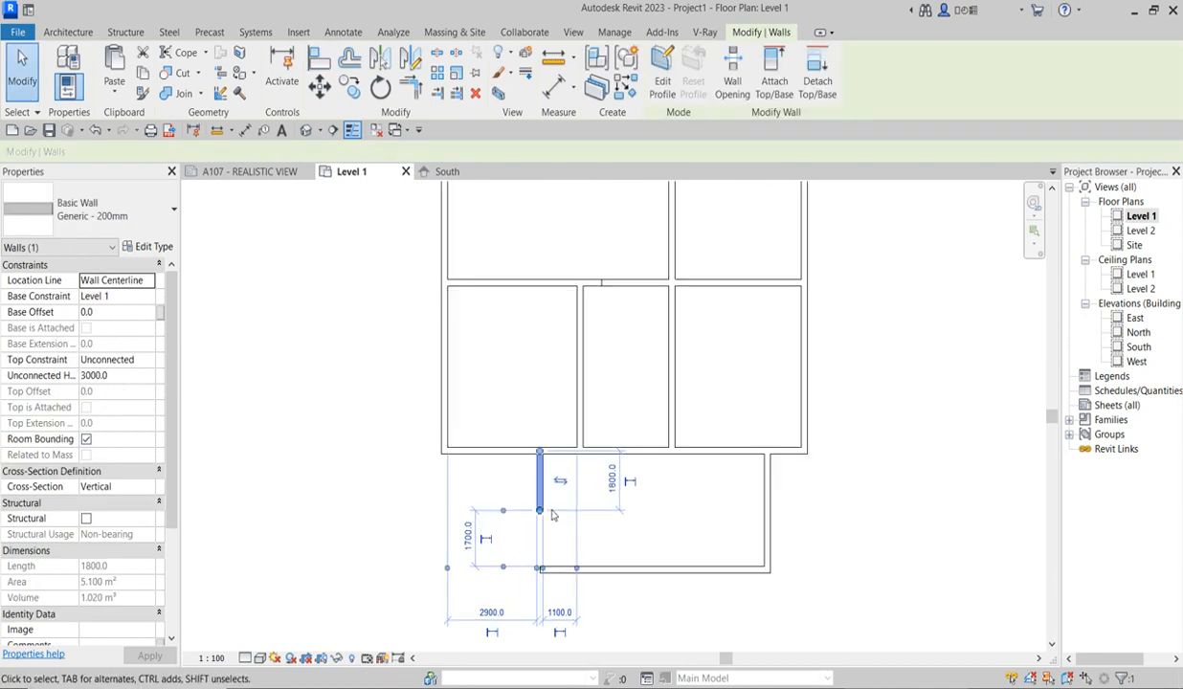
drag(540, 513, 540, 569)
scroll(632, 524, down, 1)
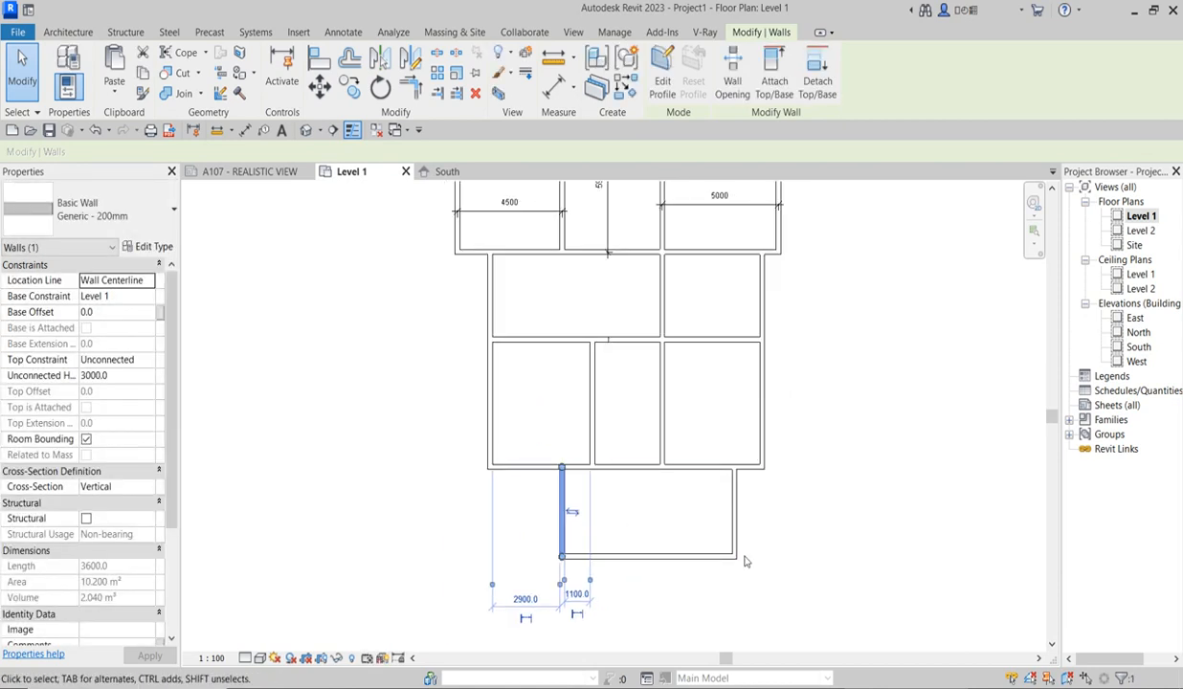
Step: Align the bottom room's right wall with the lower right room's outer right wall
scroll(743, 557, up, 1)
click(319, 60)
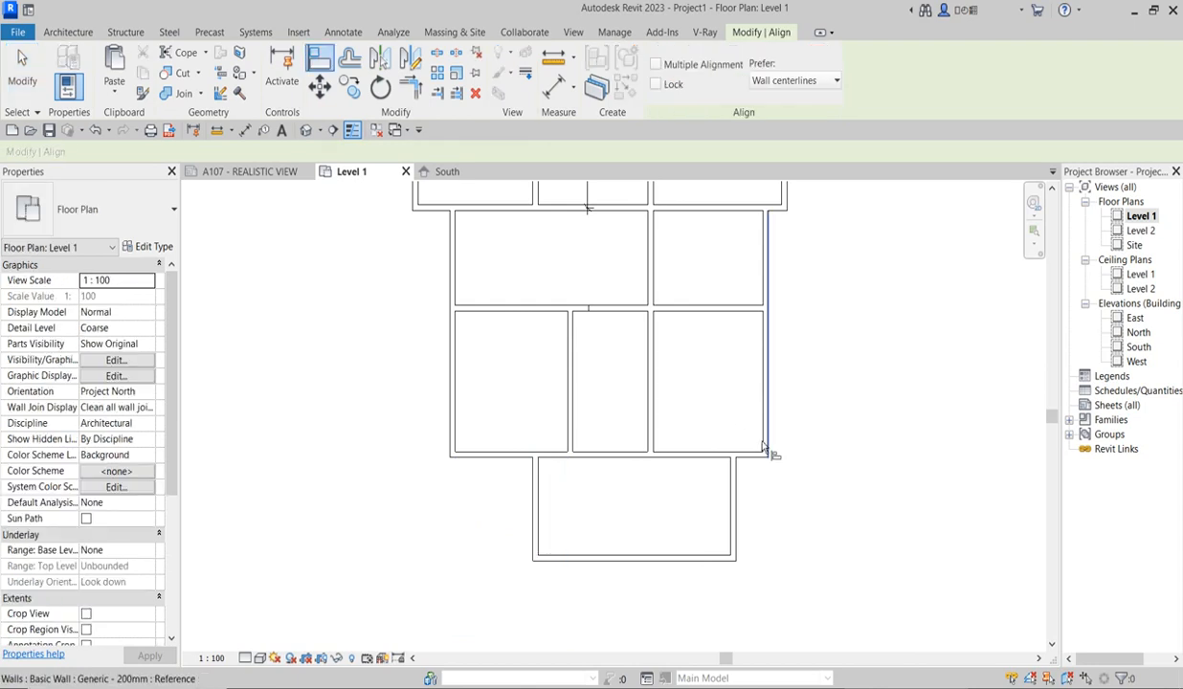
click(768, 423)
click(736, 521)
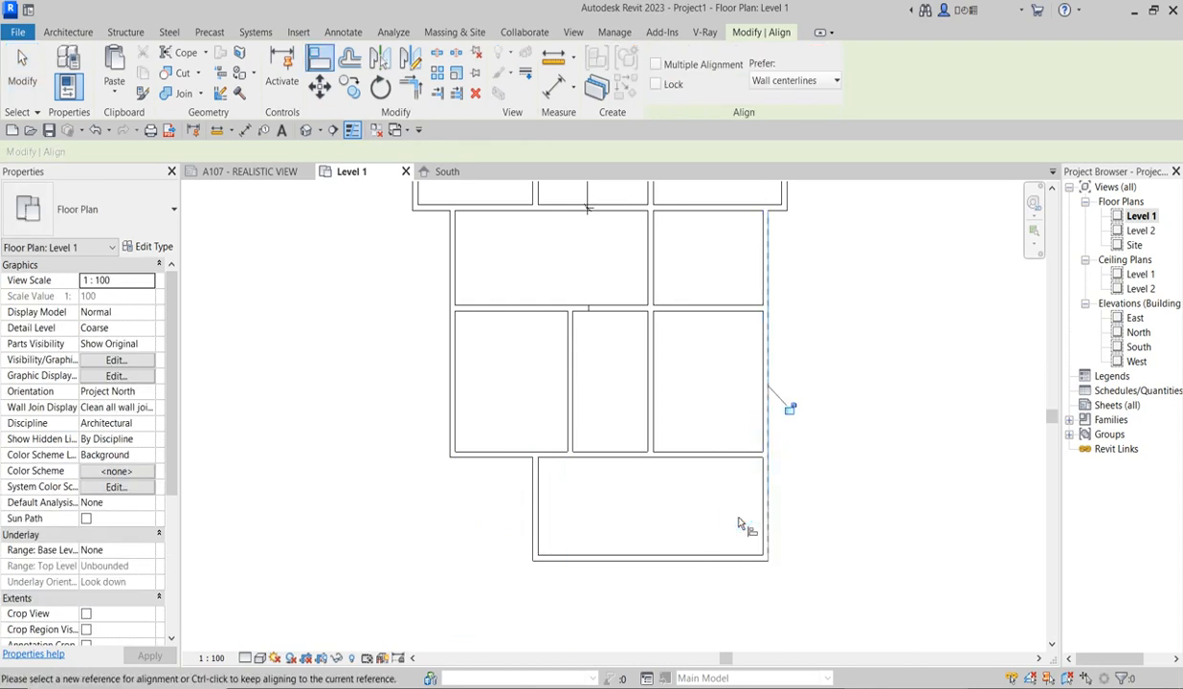
scroll(772, 529, down, 2)
scroll(747, 400, up, 1)
right_click(763, 394)
click(809, 402)
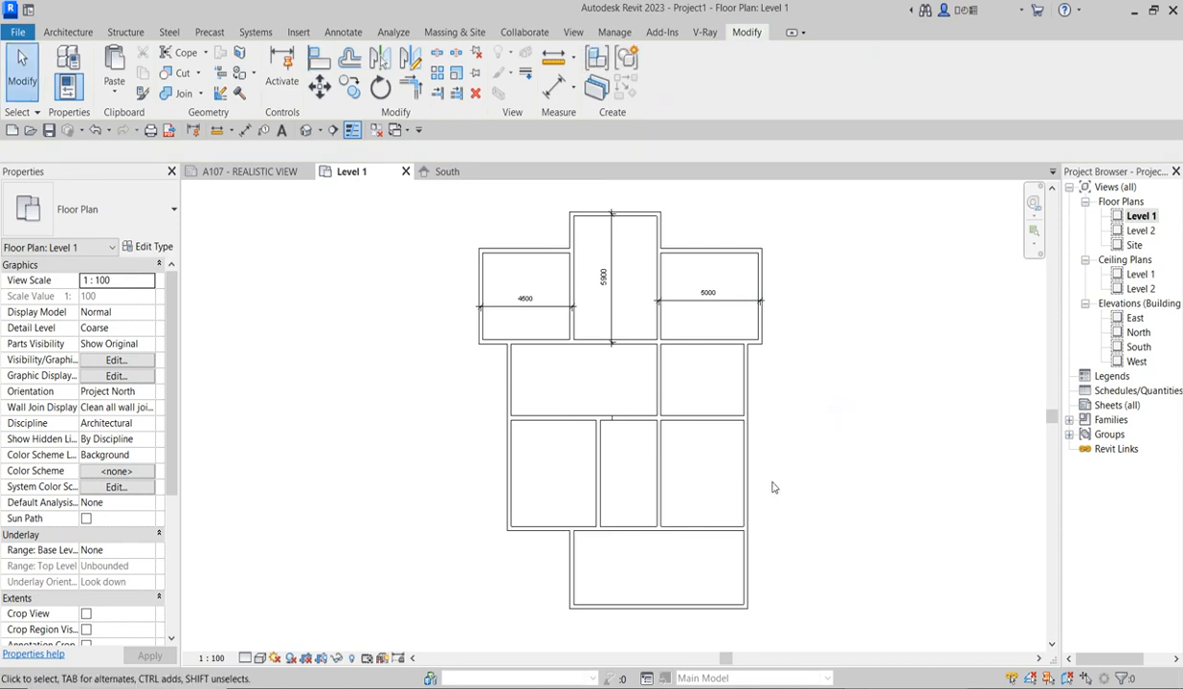
Step: Draw three chained walls forming a shallow bay outside the lower right room's right wall, starting about 2200 mm below the room's upper wall
scroll(772, 463, up, 1)
click(737, 439)
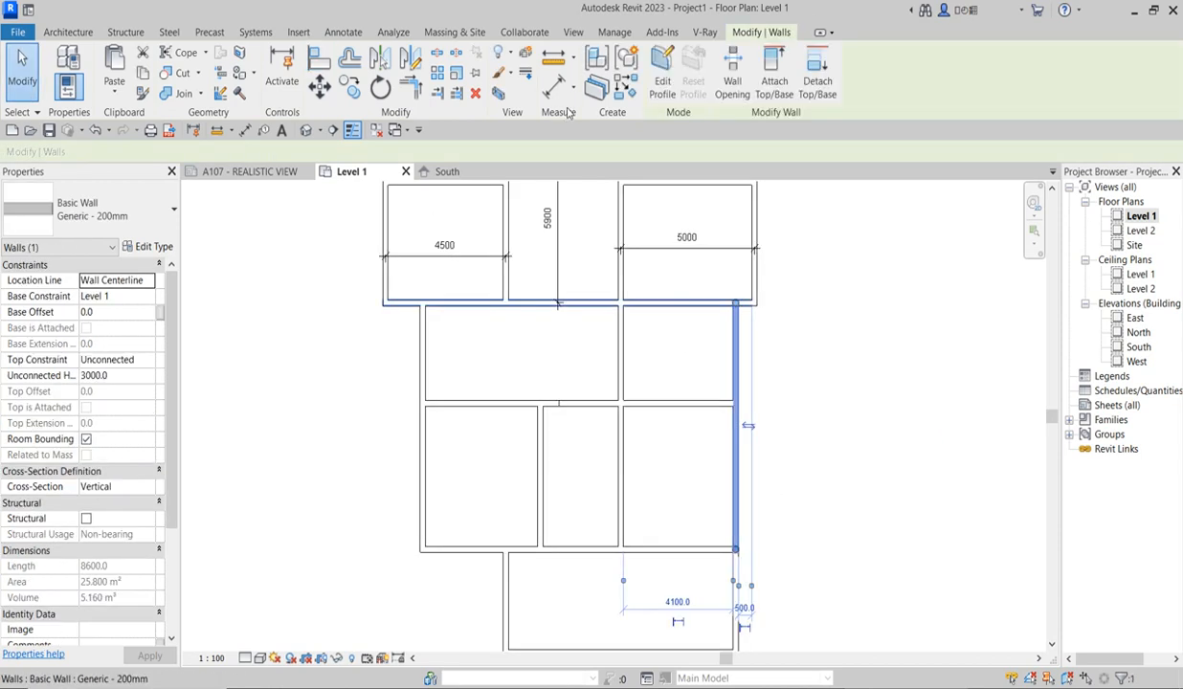
click(626, 90)
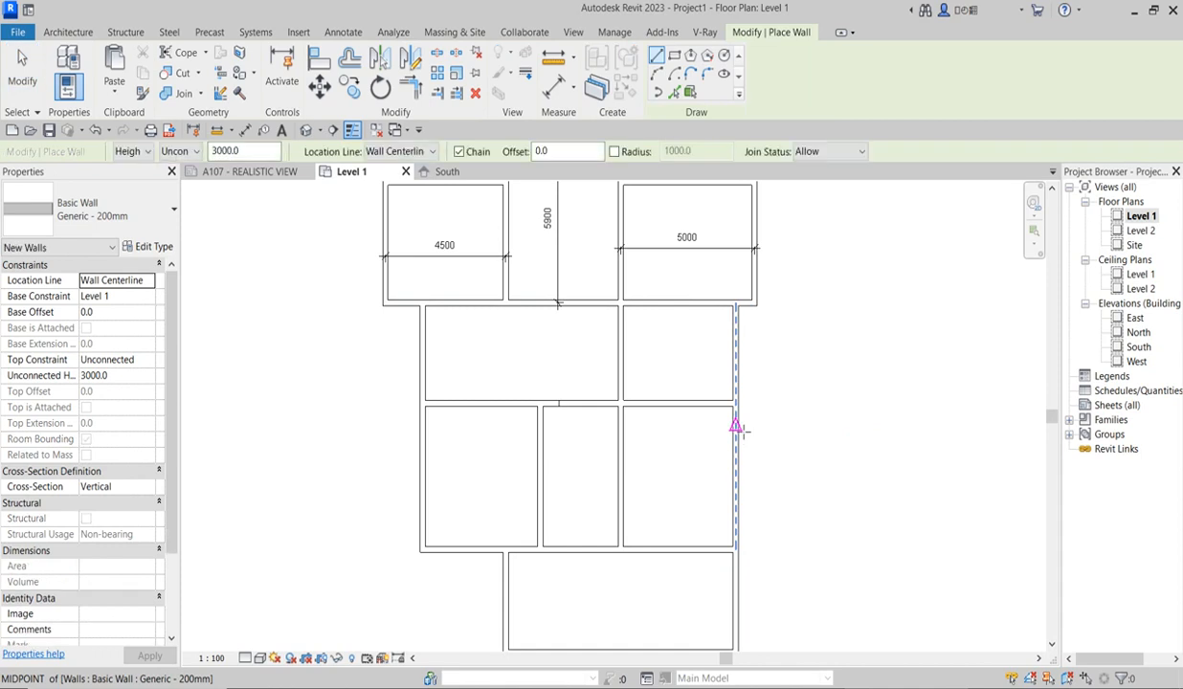
click(736, 427)
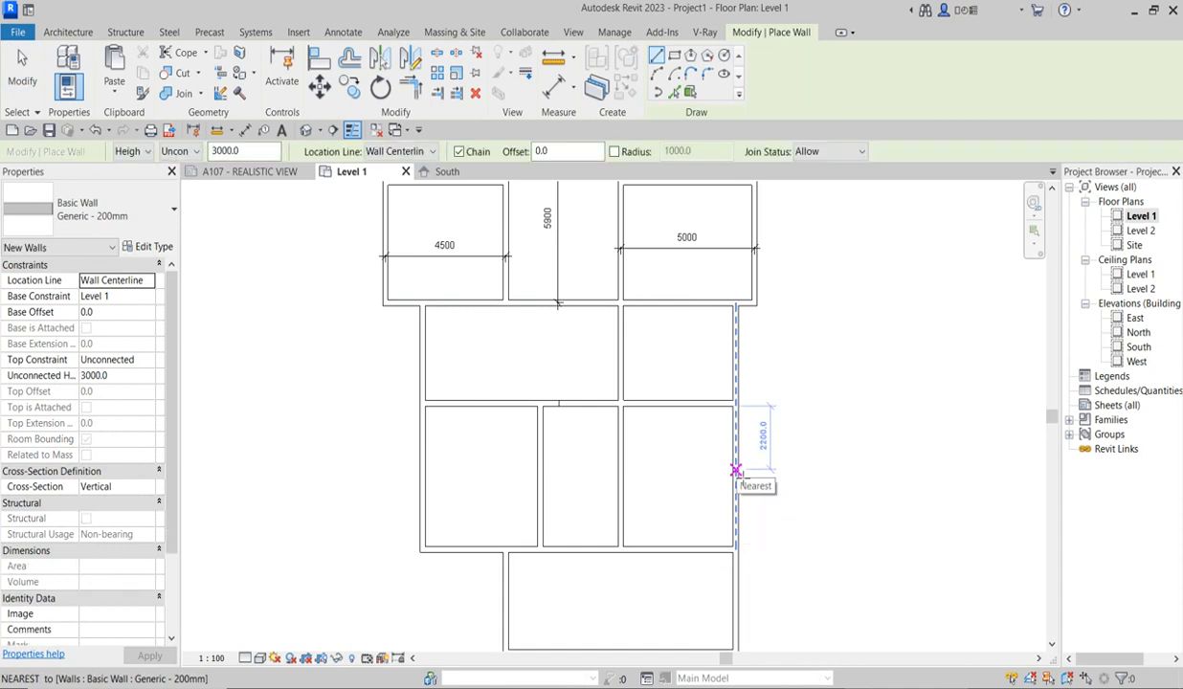
click(739, 469)
click(762, 473)
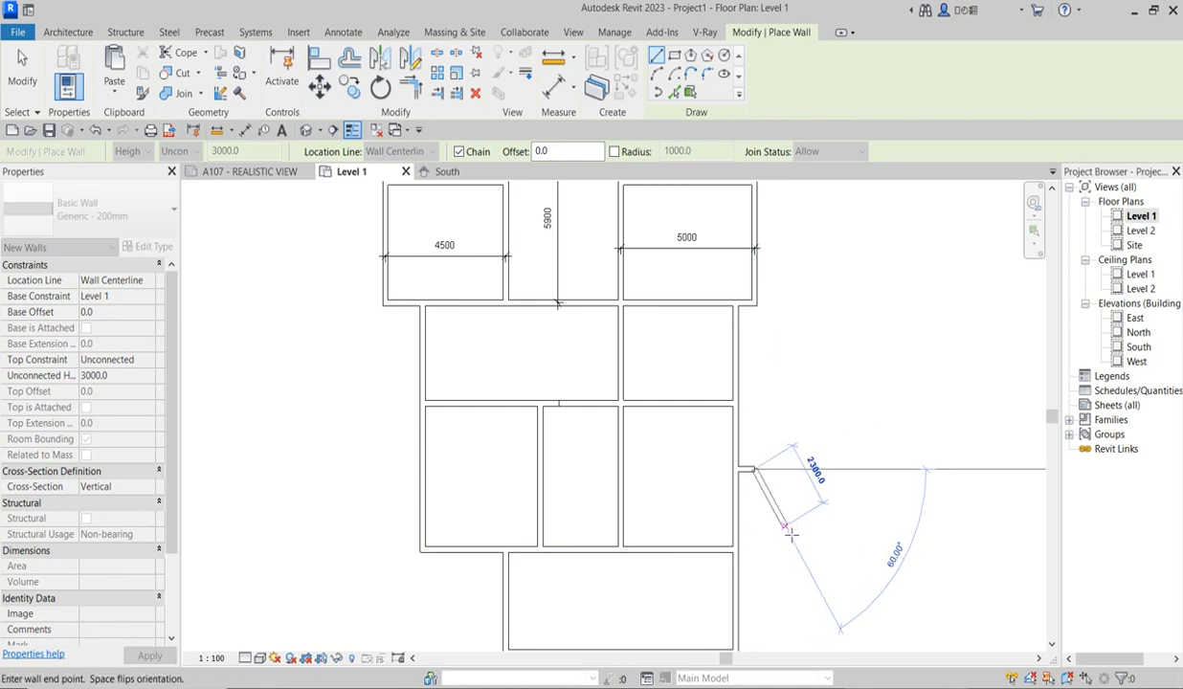
click(754, 522)
key(Escape)
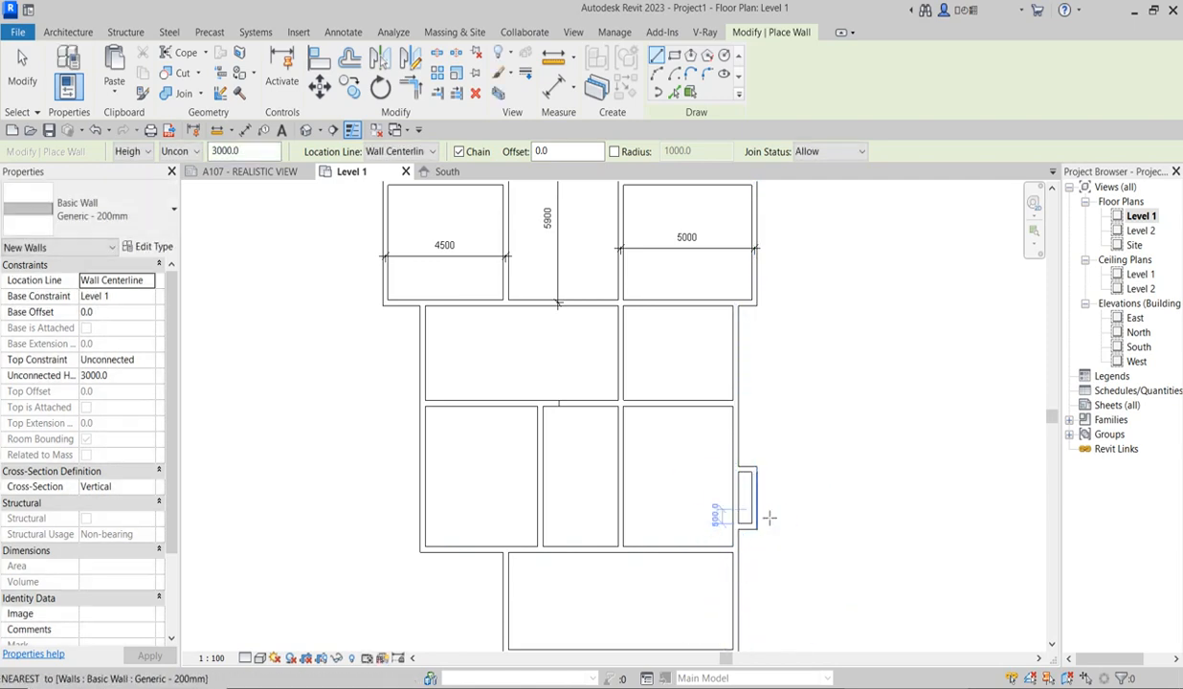
scroll(752, 518, up, 4)
key(Escape)
scroll(614, 428, down, 2)
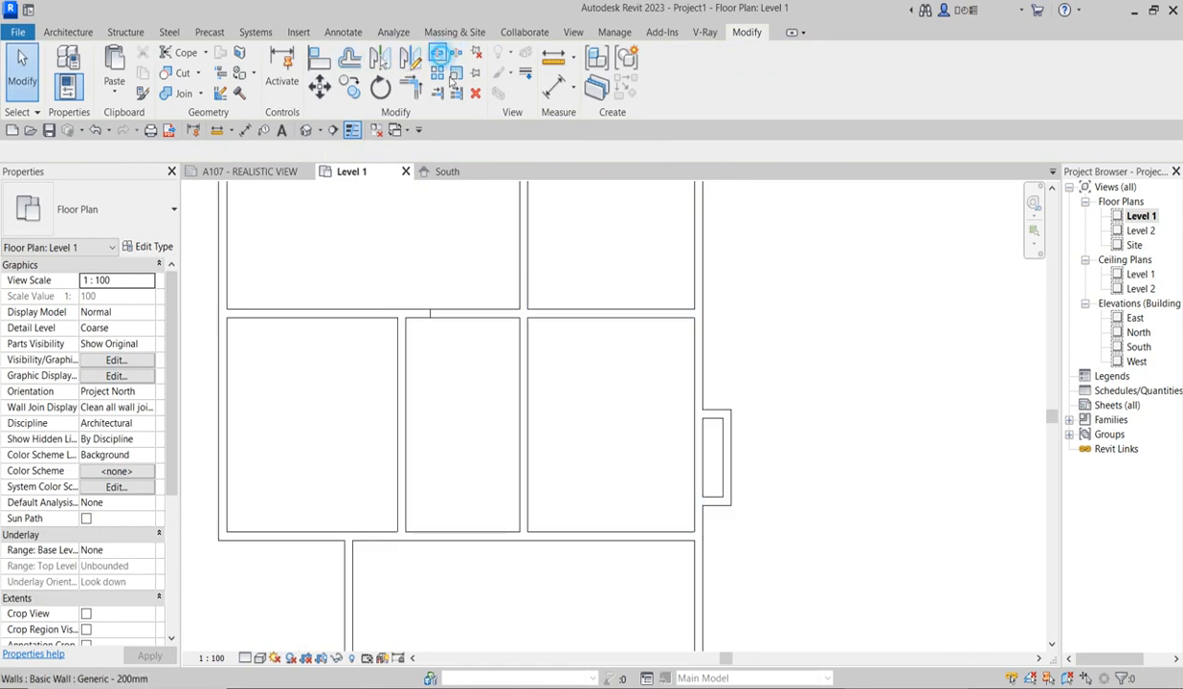
Step: Split the lower right room's right wall behind the bay and trim both pieces to the bay's side walls, opening it to the room
click(438, 54)
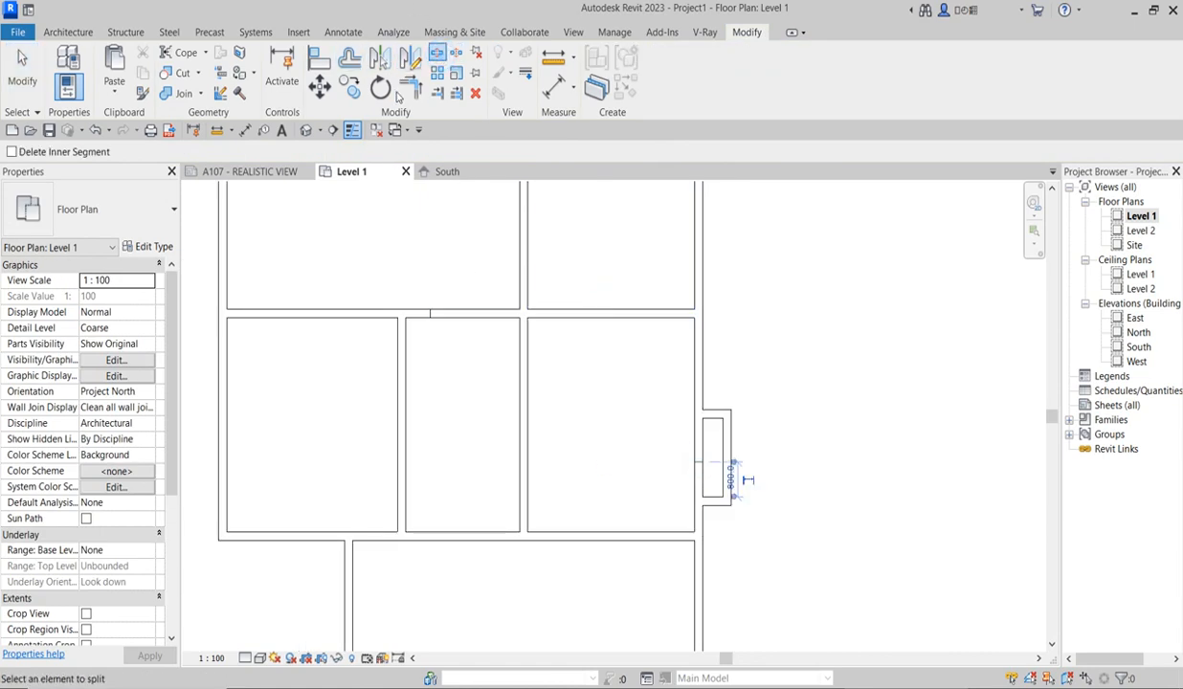
click(409, 91)
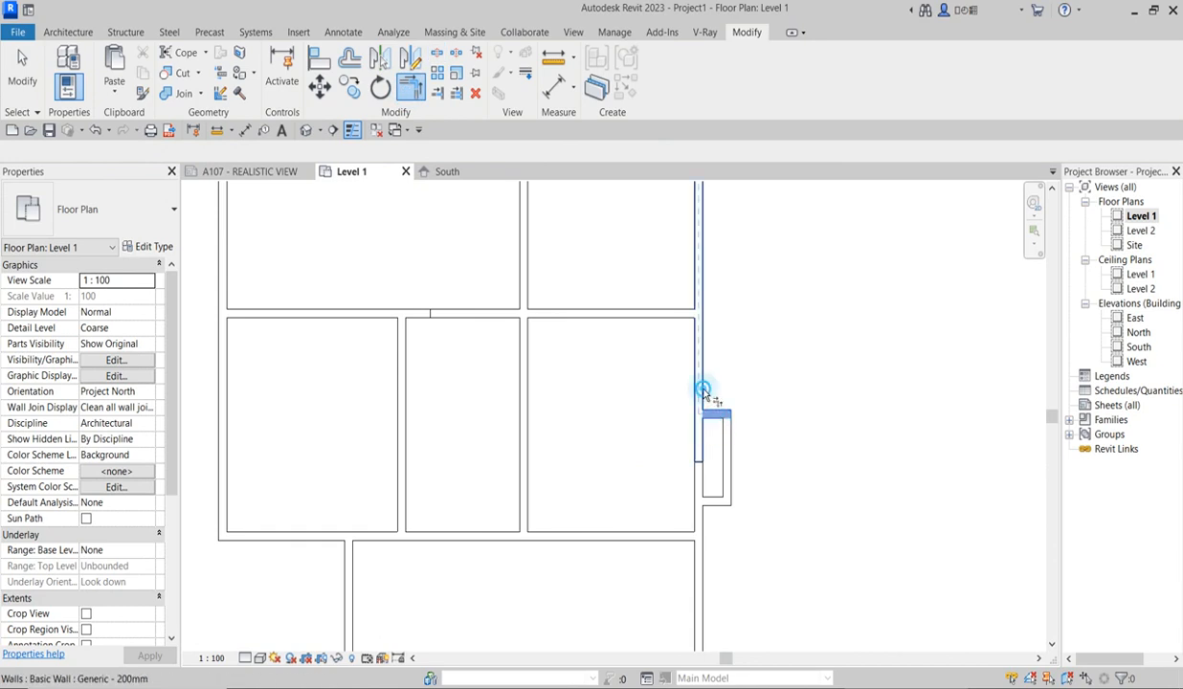
scroll(714, 517, up, 2)
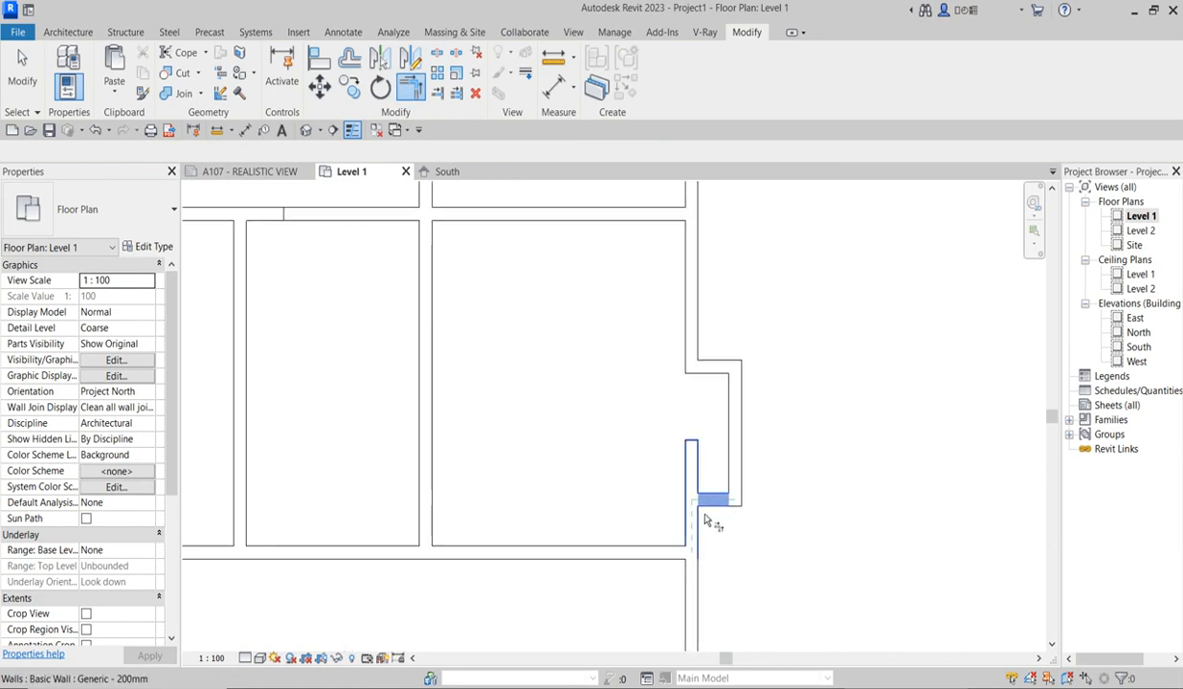
scroll(745, 466, down, 3)
key(Escape)
scroll(674, 491, down, 2)
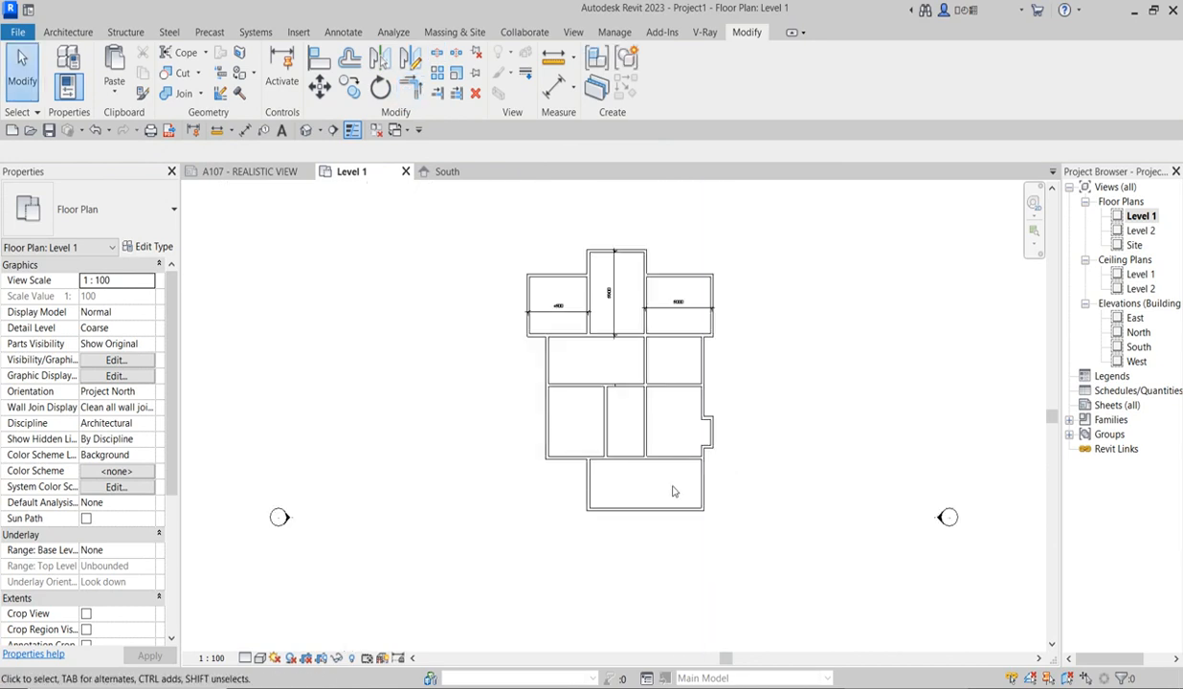
Step: Shorten the horizontal wall between the lower rooms and the bottom room to about 6100 mm by pulling back its right end
scroll(685, 461, up, 2)
click(685, 440)
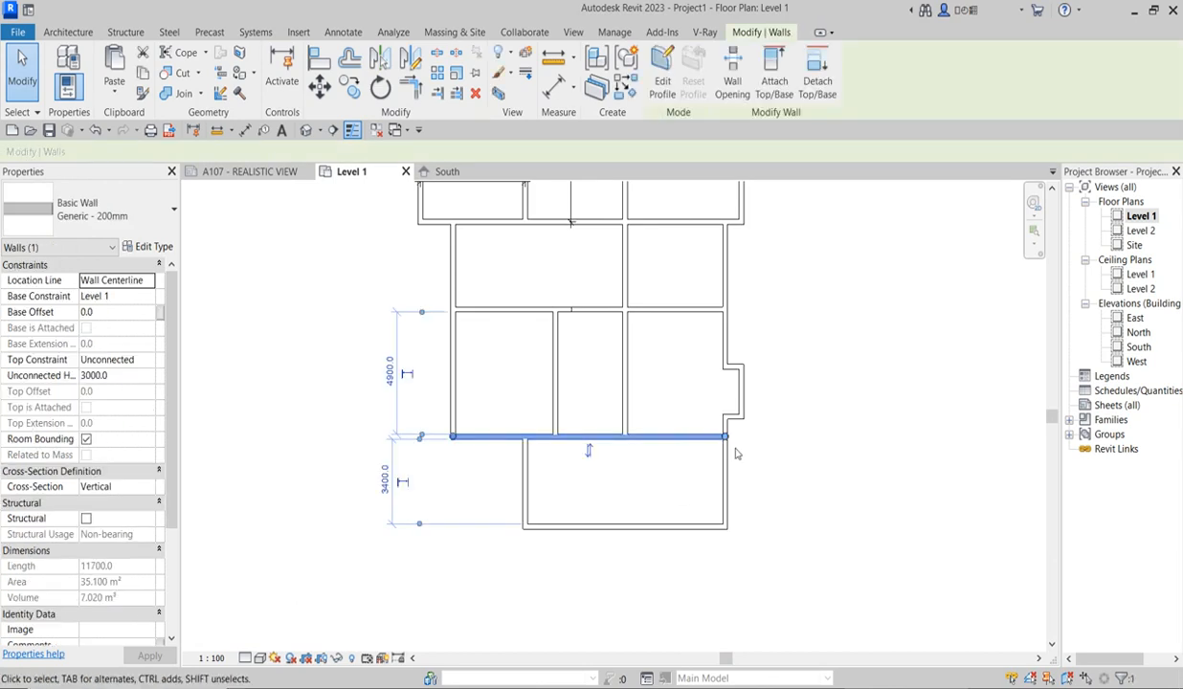
key(r)
key(s)
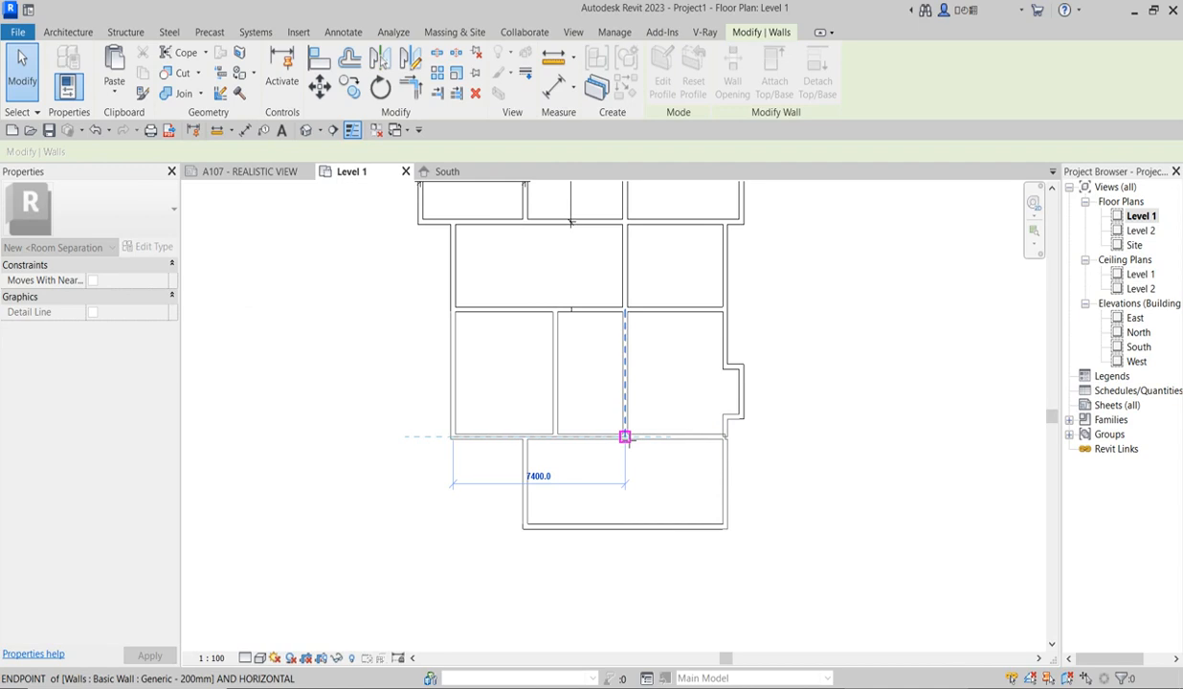
drag(599, 437, 594, 438)
click(921, 669)
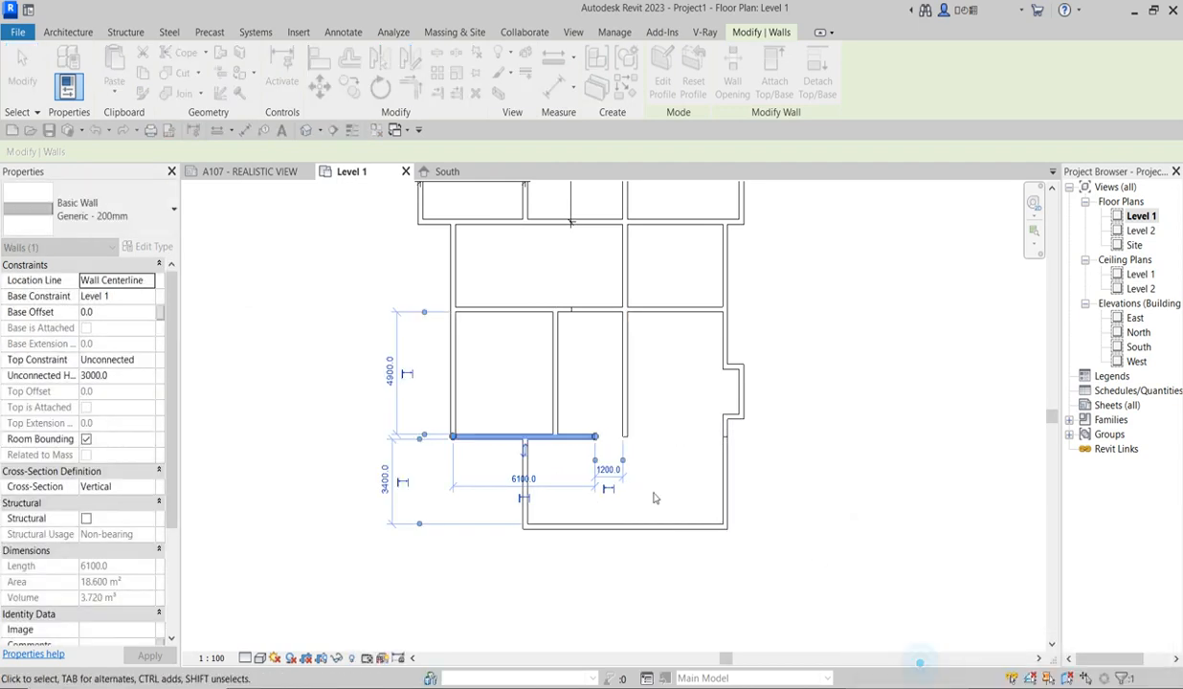
Step: Shorten the vertical partition between the lower middle and lower right rooms by pulling its lower end upward
scroll(627, 437, up, 2)
click(630, 438)
drag(632, 441, 629, 382)
click(666, 488)
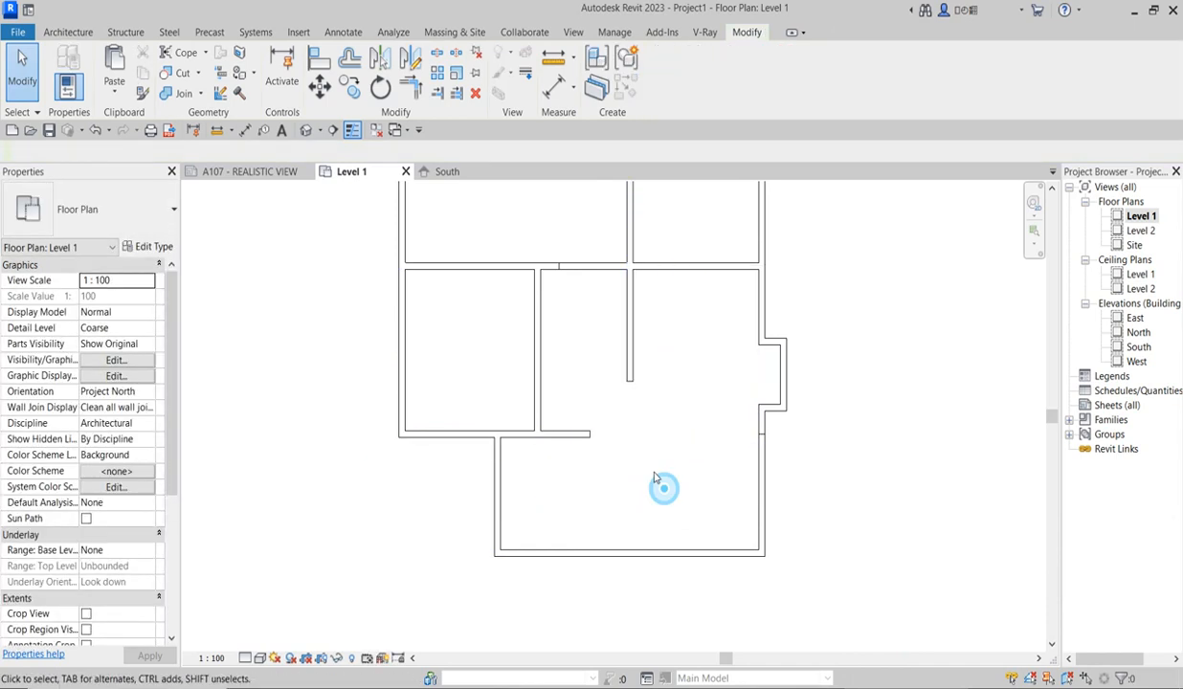
scroll(630, 448, down, 2)
scroll(617, 446, up, 2)
scroll(608, 448, down, 4)
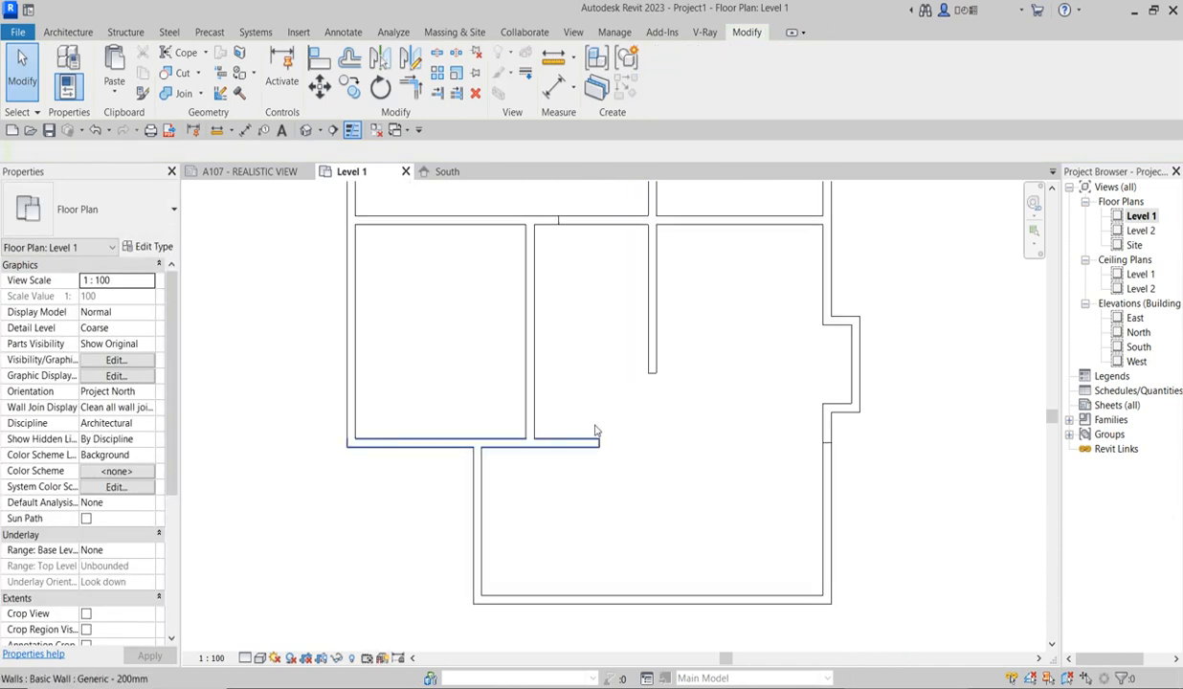
scroll(596, 383, up, 2)
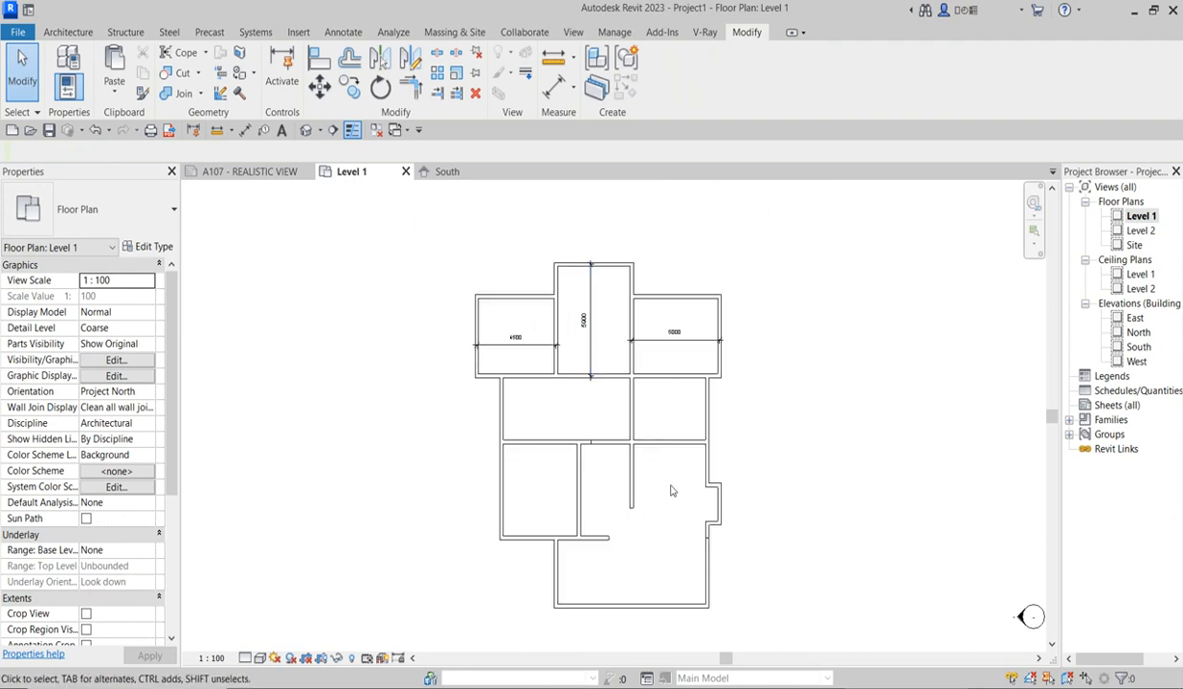
scroll(602, 417, down, 2)
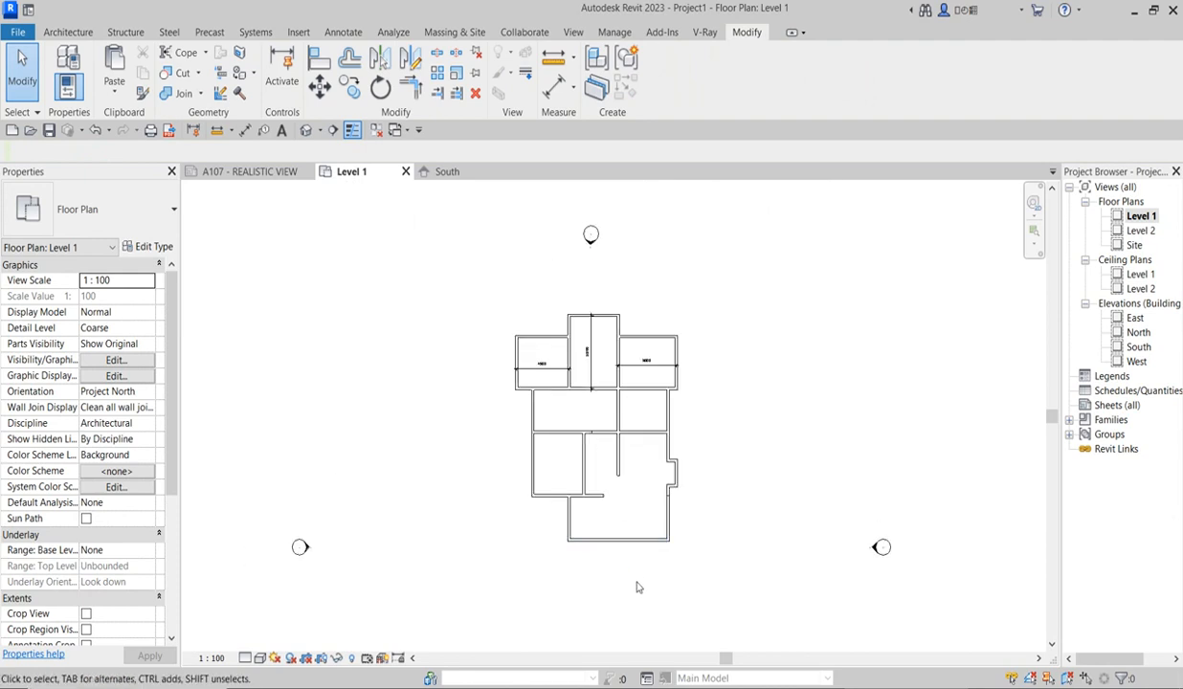
Step: Draw a vertical wall about 3600 mm long down to the bottom room's lower wall, in line with the shortened partition above
scroll(599, 522, up, 2)
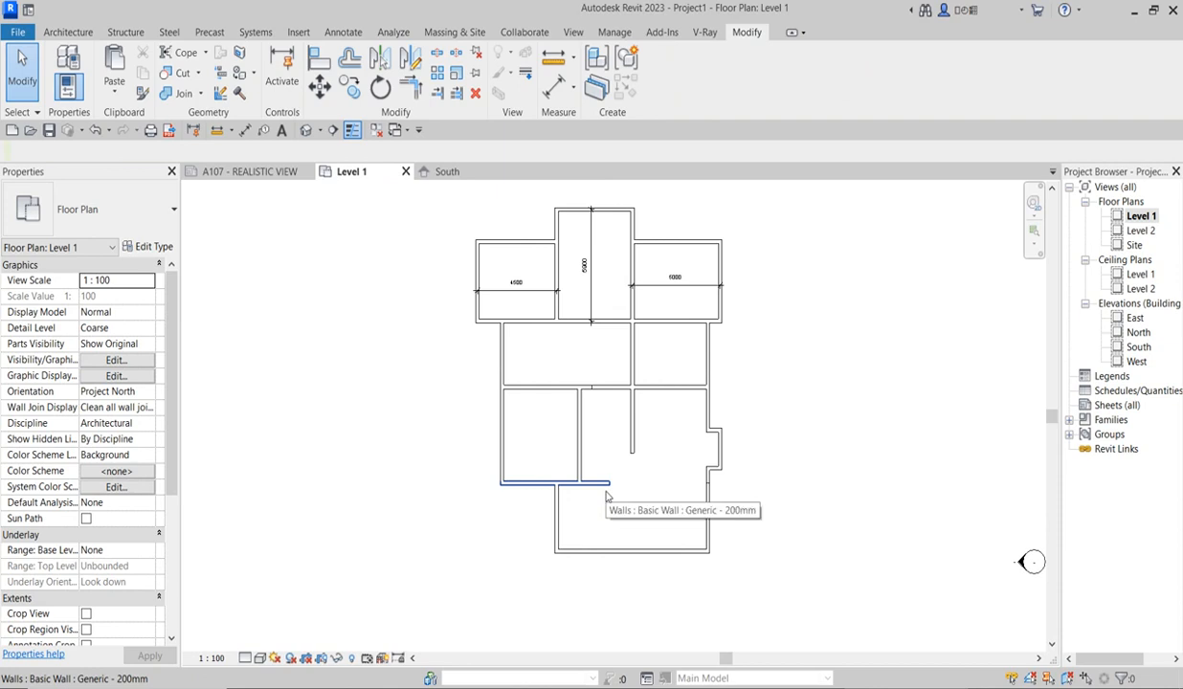
click(609, 488)
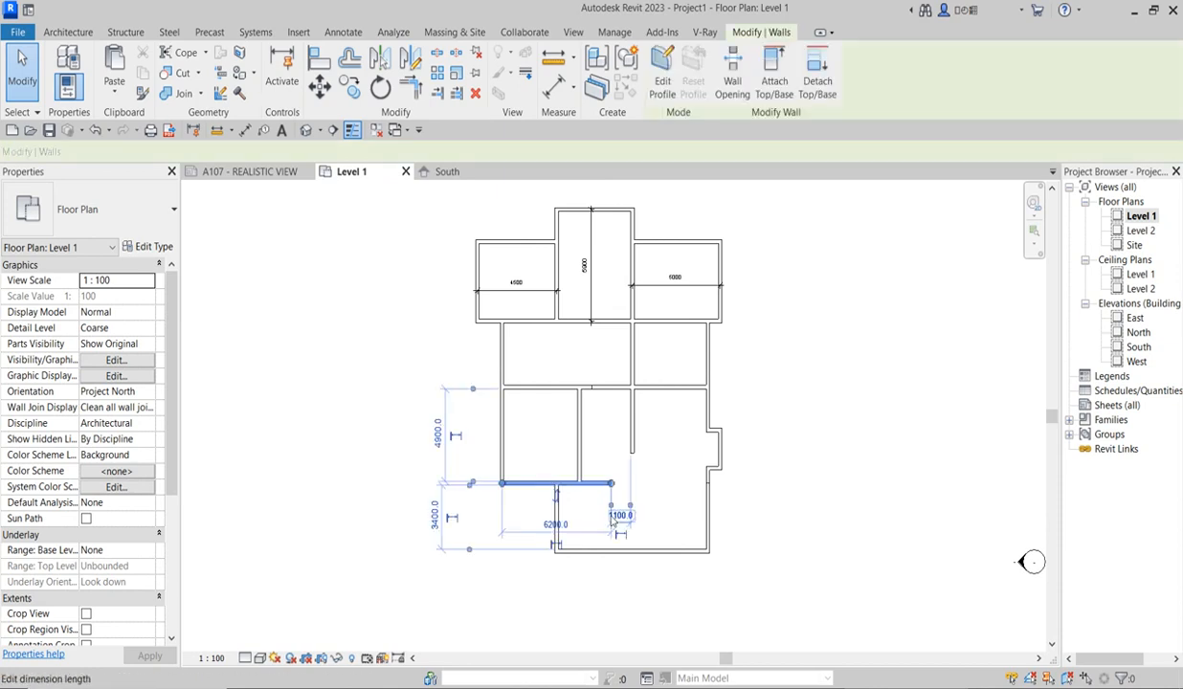
click(632, 90)
click(632, 486)
click(632, 552)
key(Escape)
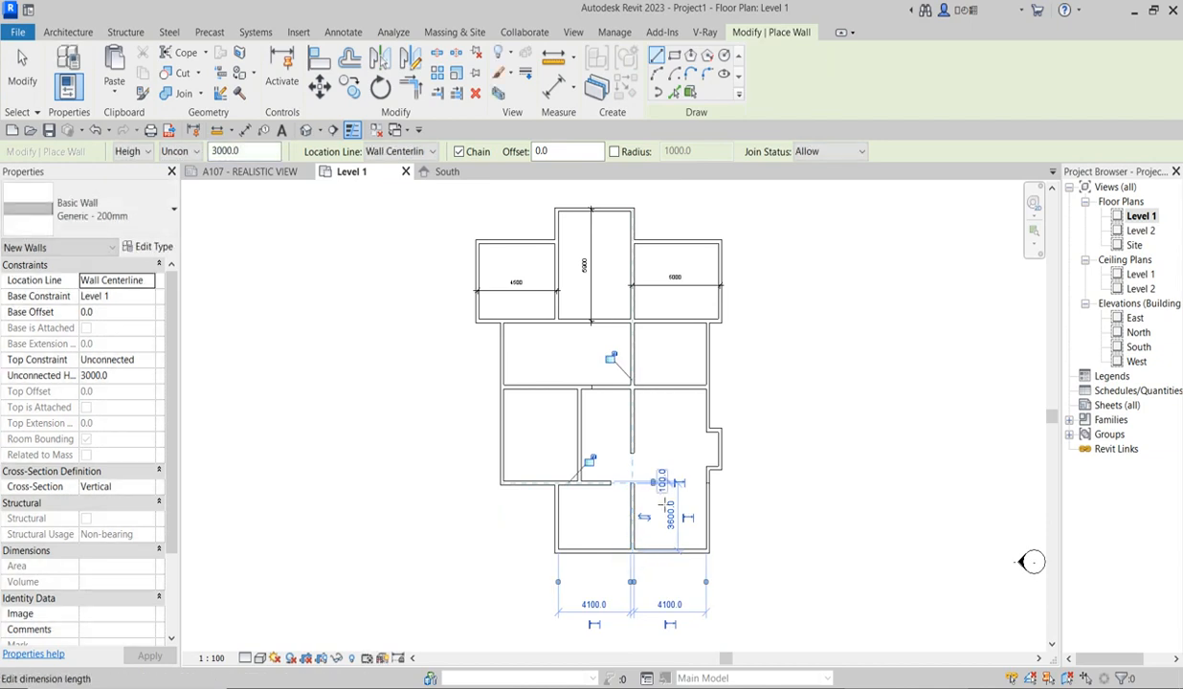
scroll(630, 469, up, 3)
key(Escape)
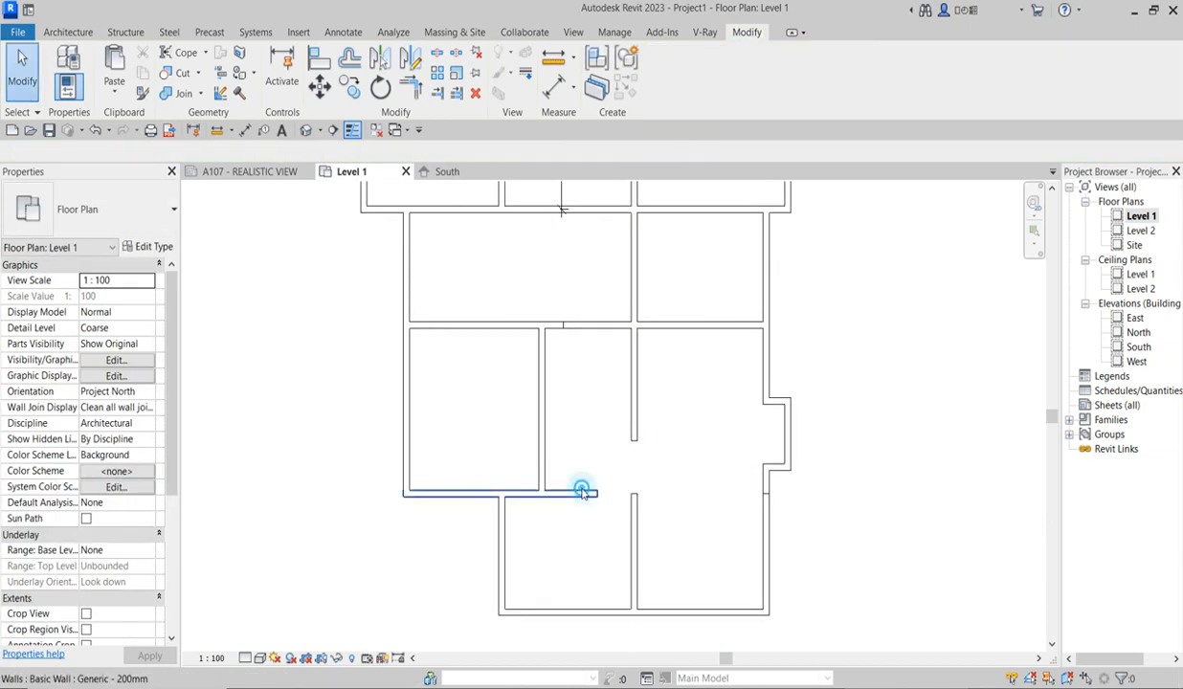
Step: Extend the right end of the horizontal wall above the bottom room to meet the bottom room's dividing wall
click(584, 492)
drag(600, 496, 632, 492)
click(679, 458)
scroll(617, 473, down, 3)
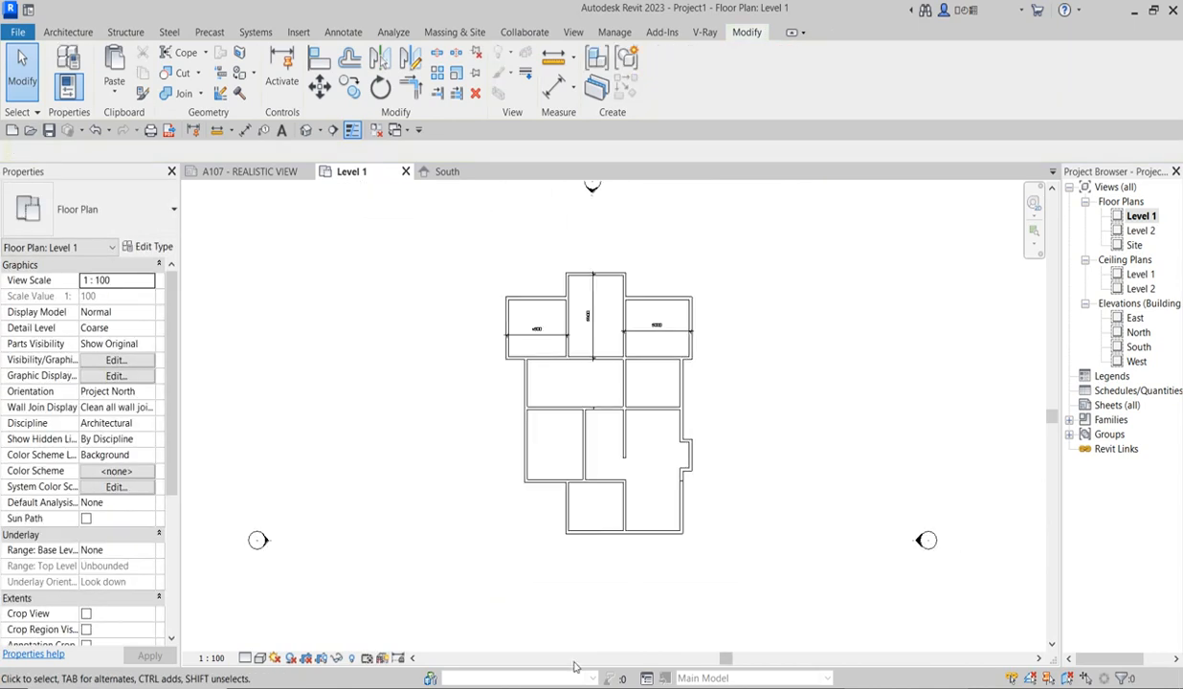
Step: Move the bottom rooms' lower exterior wall slightly outward to deepen both rooms
scroll(575, 520, up, 2)
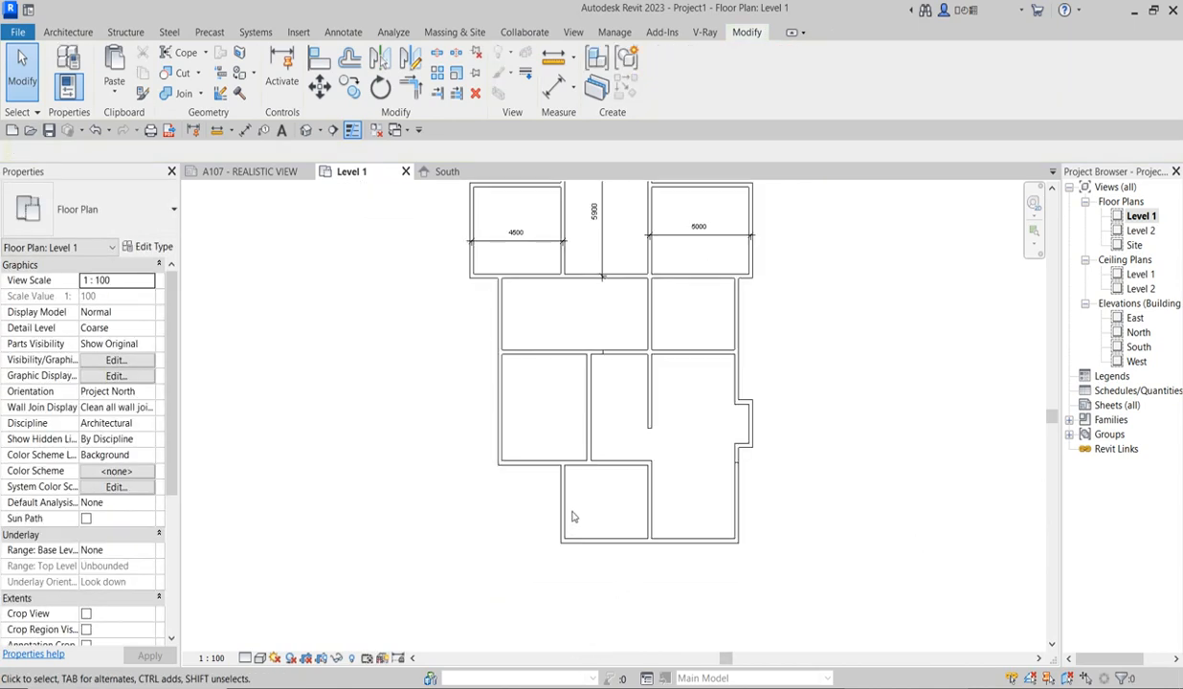
click(626, 542)
drag(626, 542, 629, 552)
click(716, 466)
scroll(550, 544, down, 3)
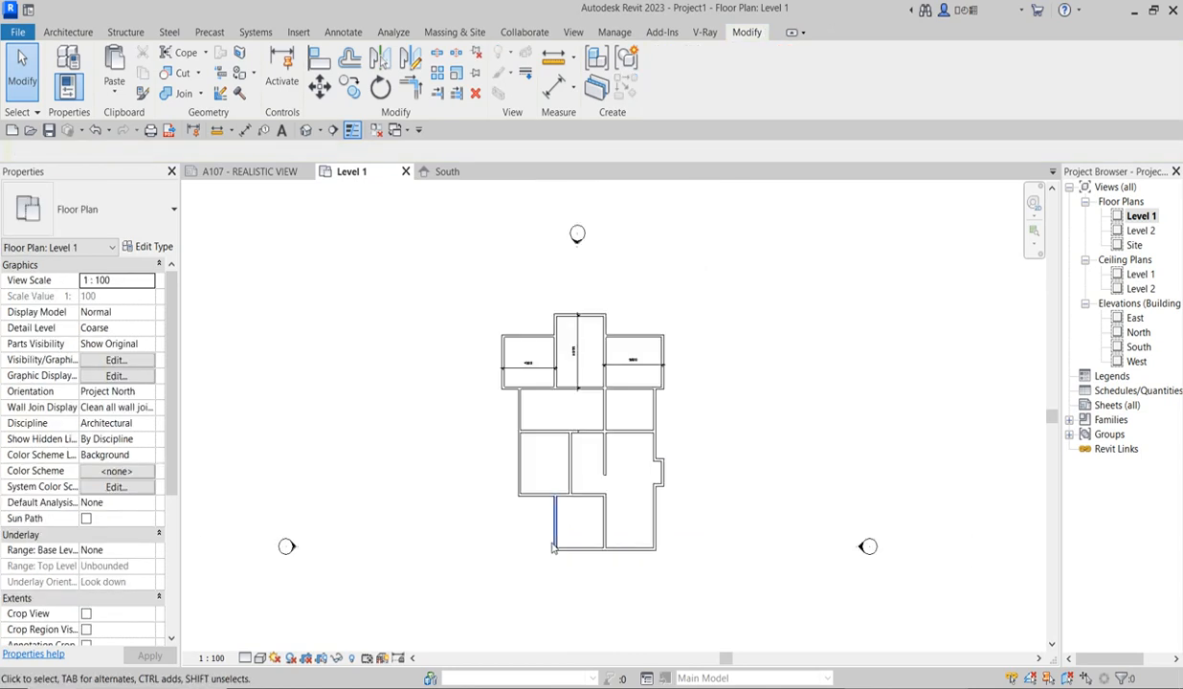
scroll(580, 553, up, 2)
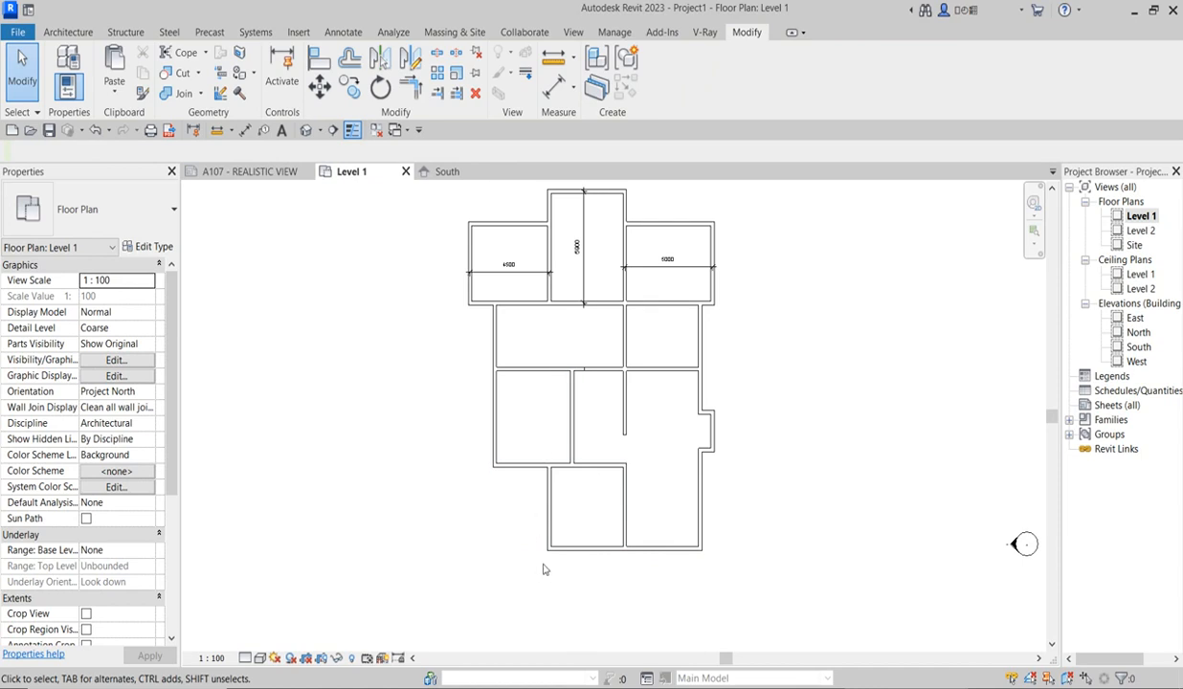
scroll(594, 478, down, 2)
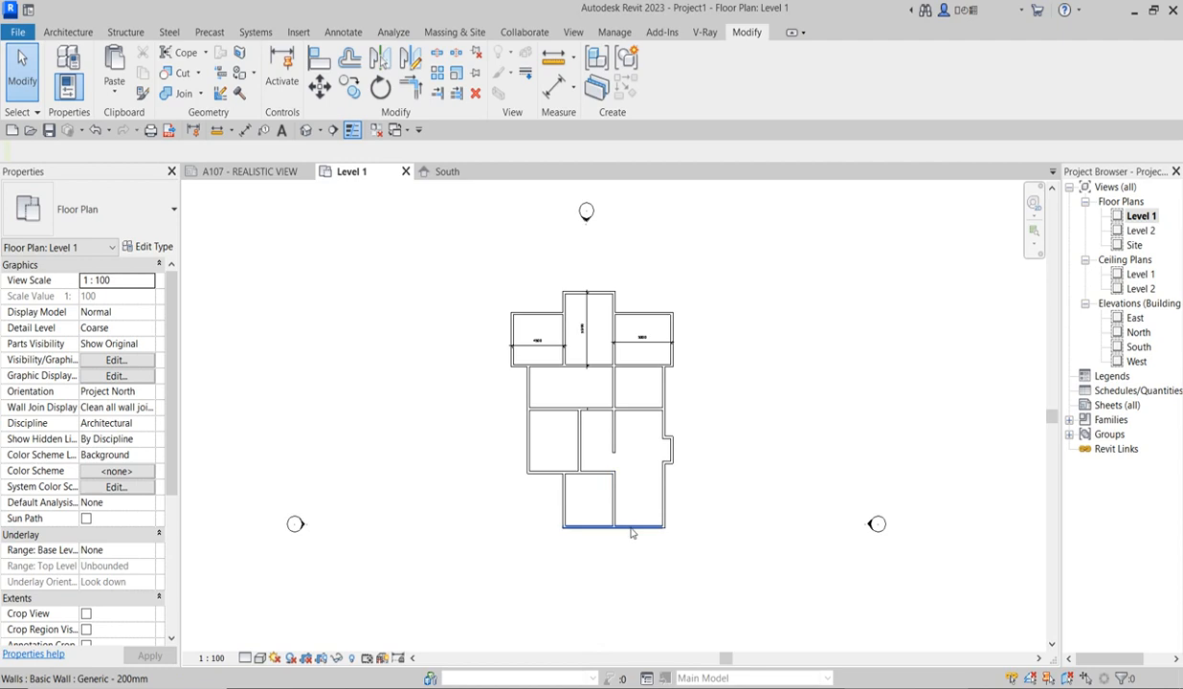
scroll(621, 547, up, 2)
scroll(620, 547, down, 2)
scroll(531, 372, up, 2)
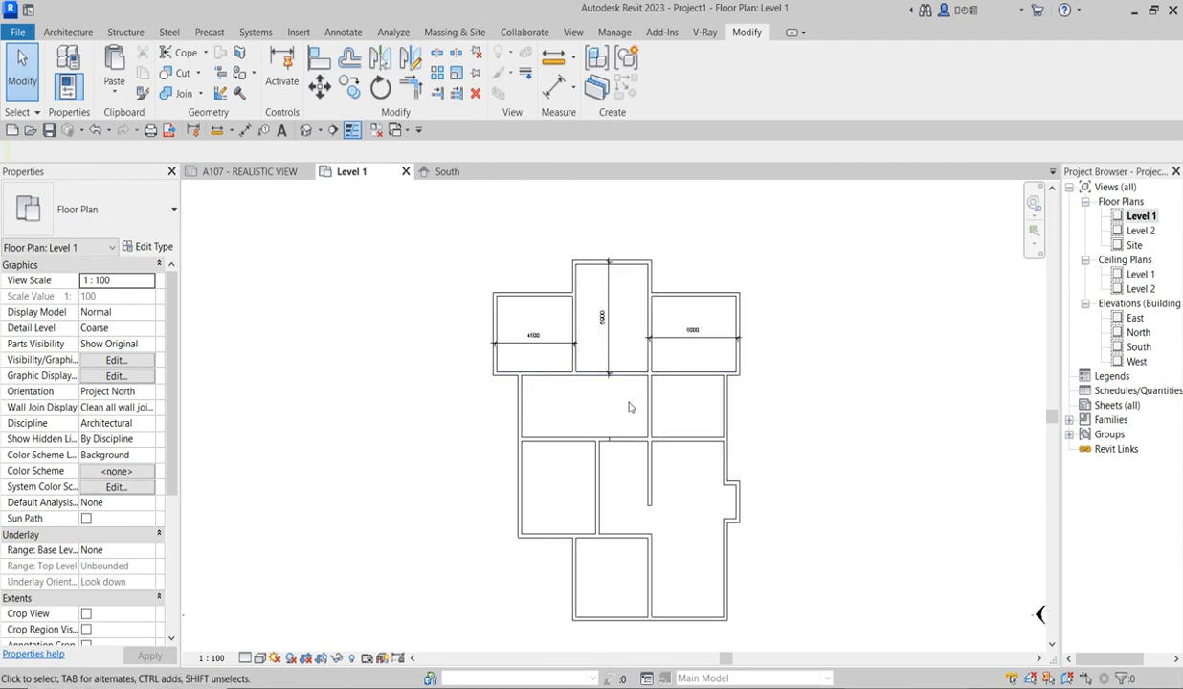
scroll(576, 373, down, 2)
scroll(626, 441, up, 2)
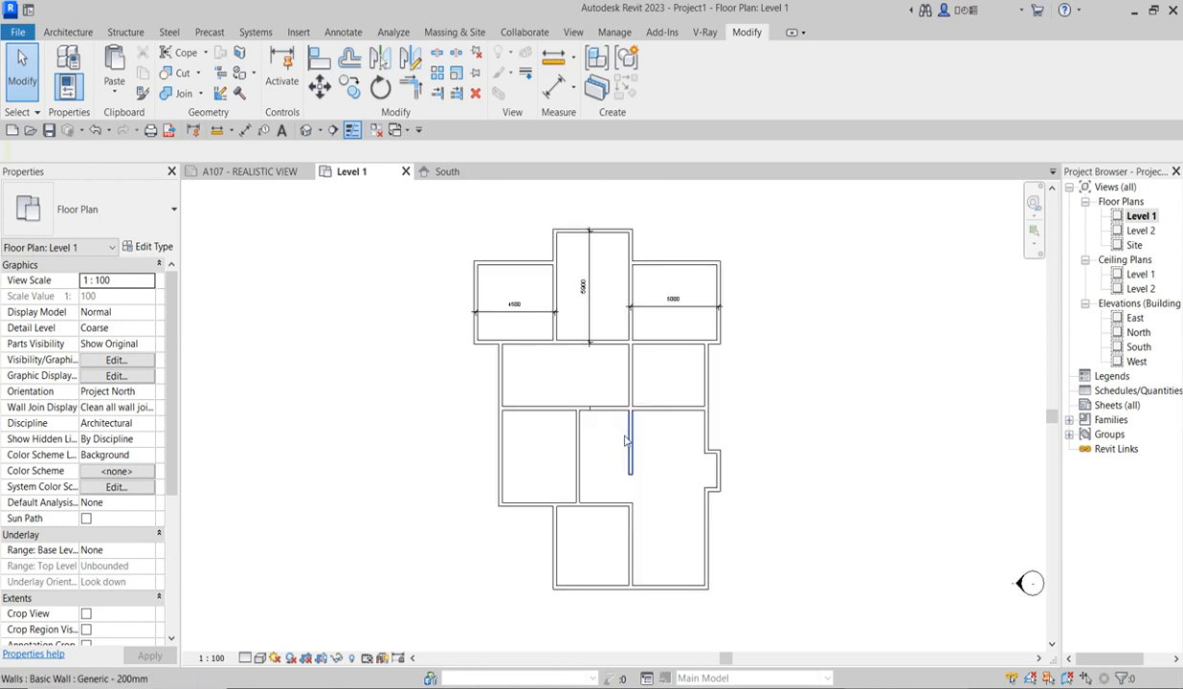
Step: Pull the left end of the wall above the lower right room back to the vertical partition, opening a passage to the middle space
scroll(603, 418, up, 2)
click(612, 416)
scroll(584, 418, up, 1)
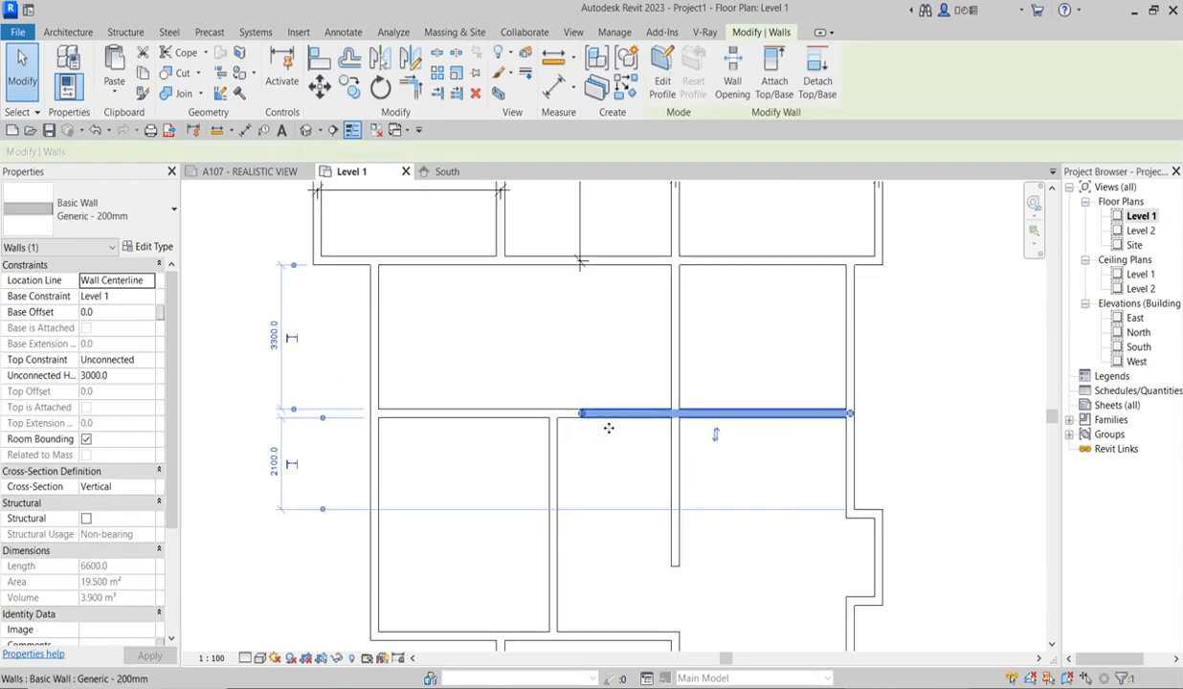
drag(581, 415, 659, 427)
click(542, 362)
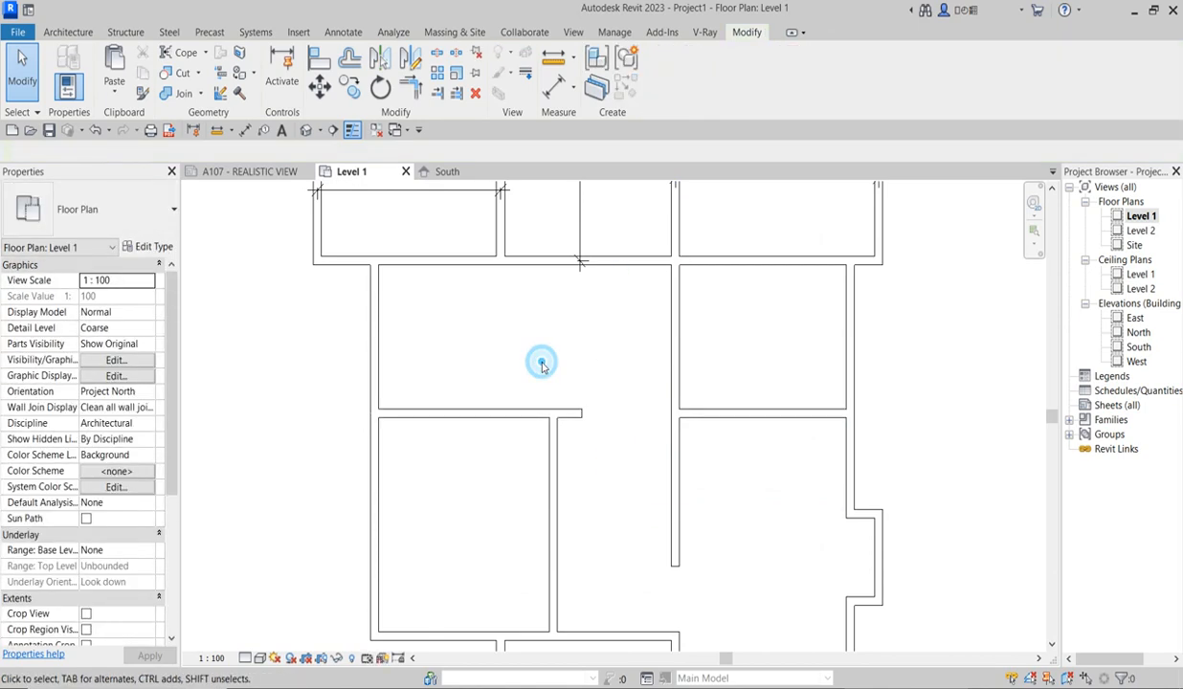
scroll(489, 431, down, 3)
scroll(470, 358, up, 1)
scroll(470, 359, down, 2)
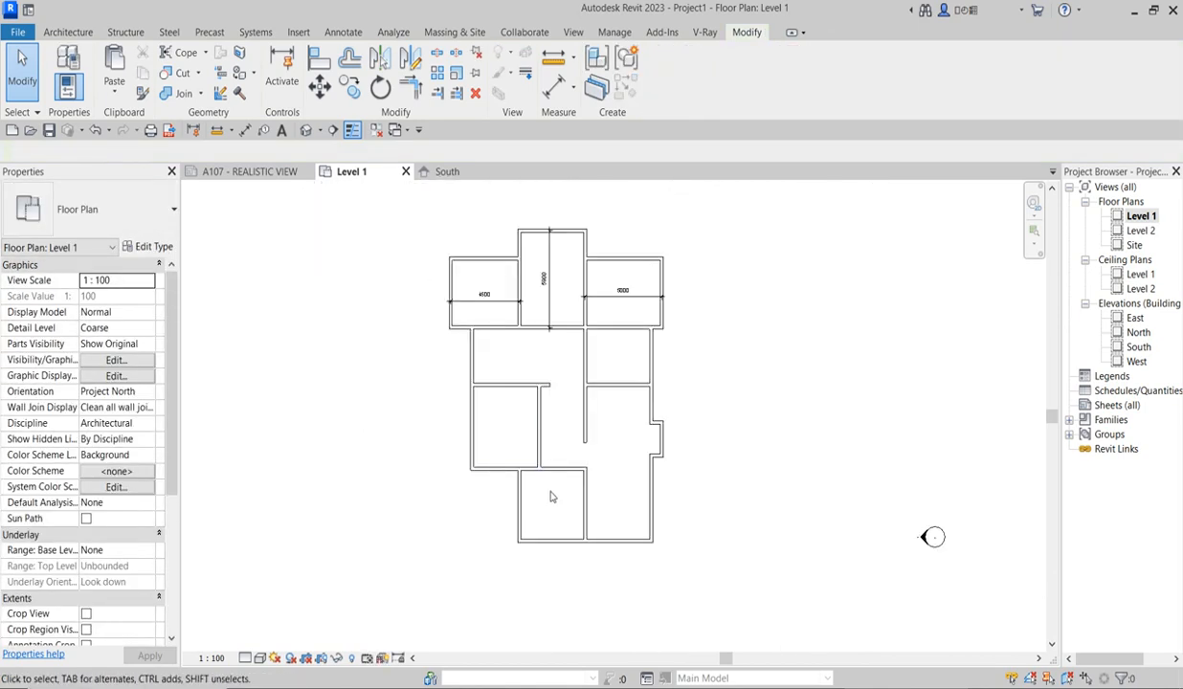
scroll(597, 487, up, 2)
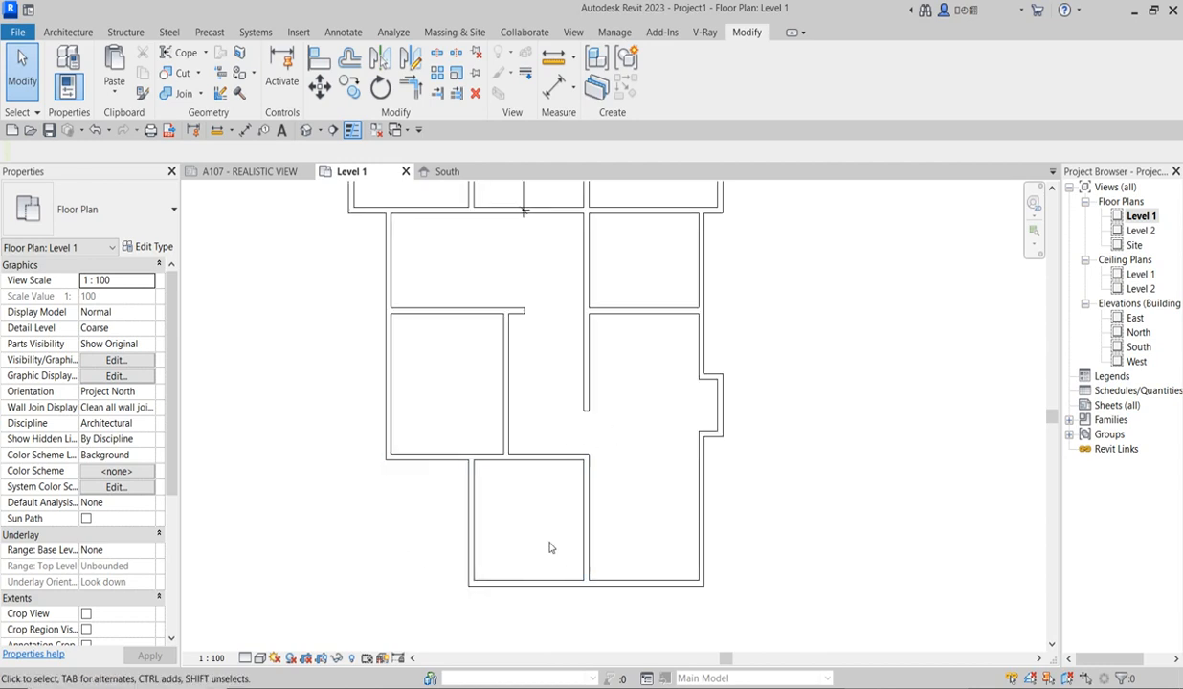
scroll(586, 567, down, 3)
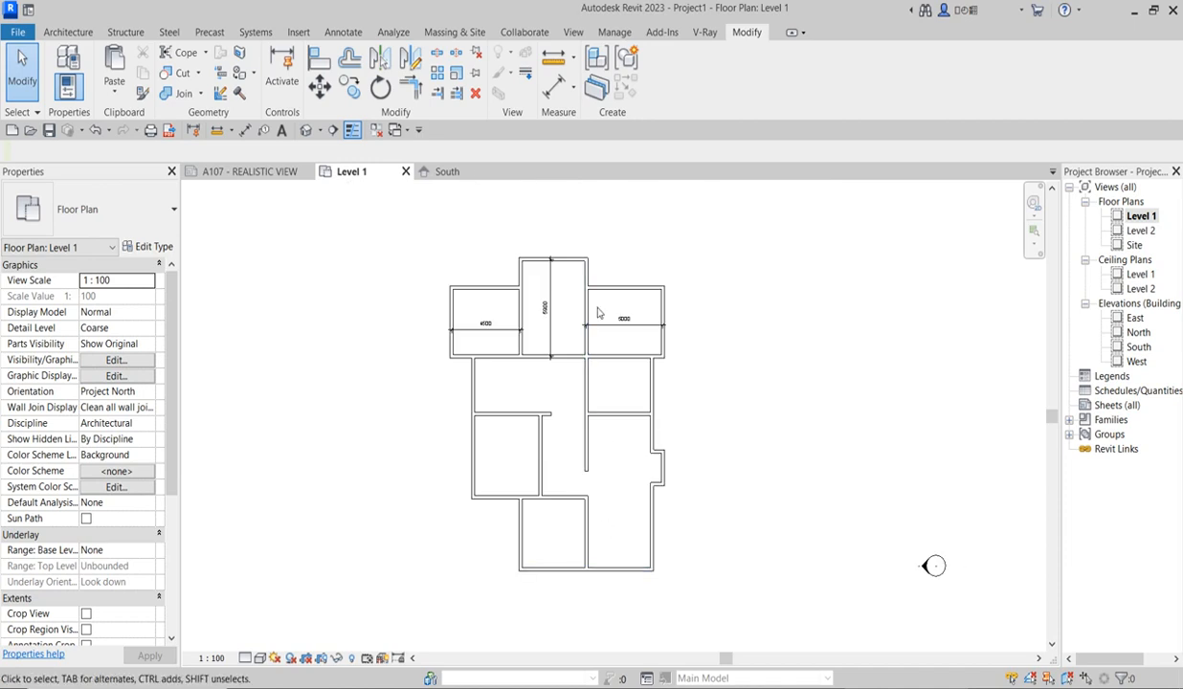
scroll(624, 300, up, 3)
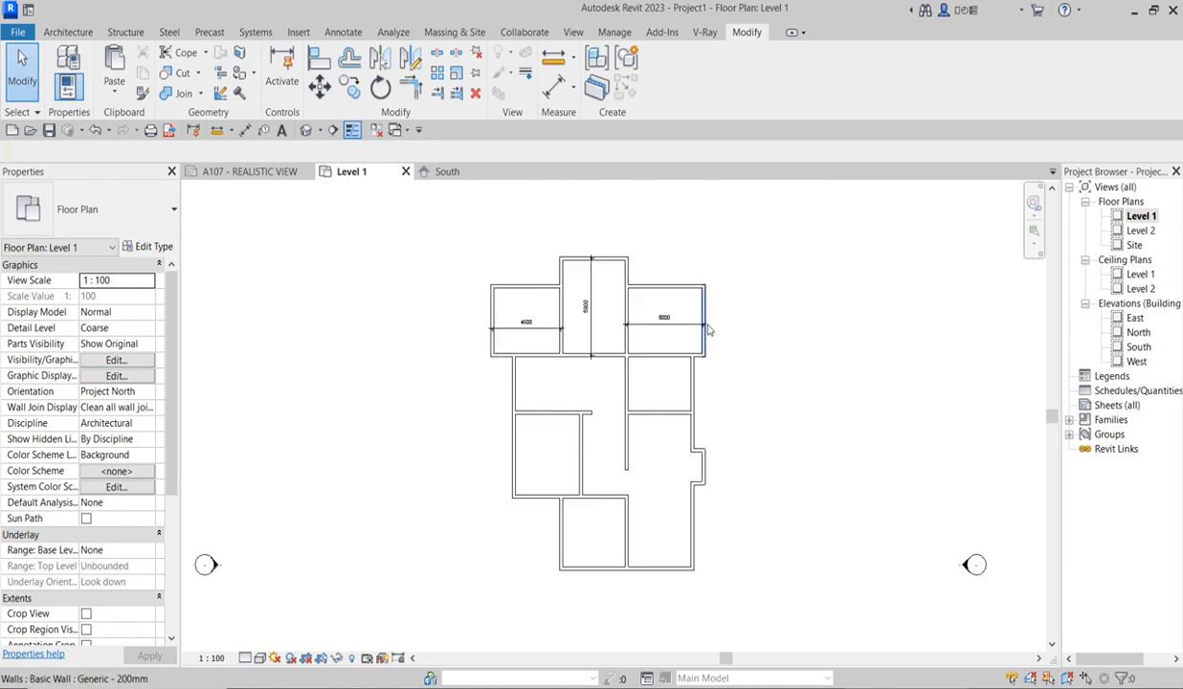
scroll(704, 325, up, 2)
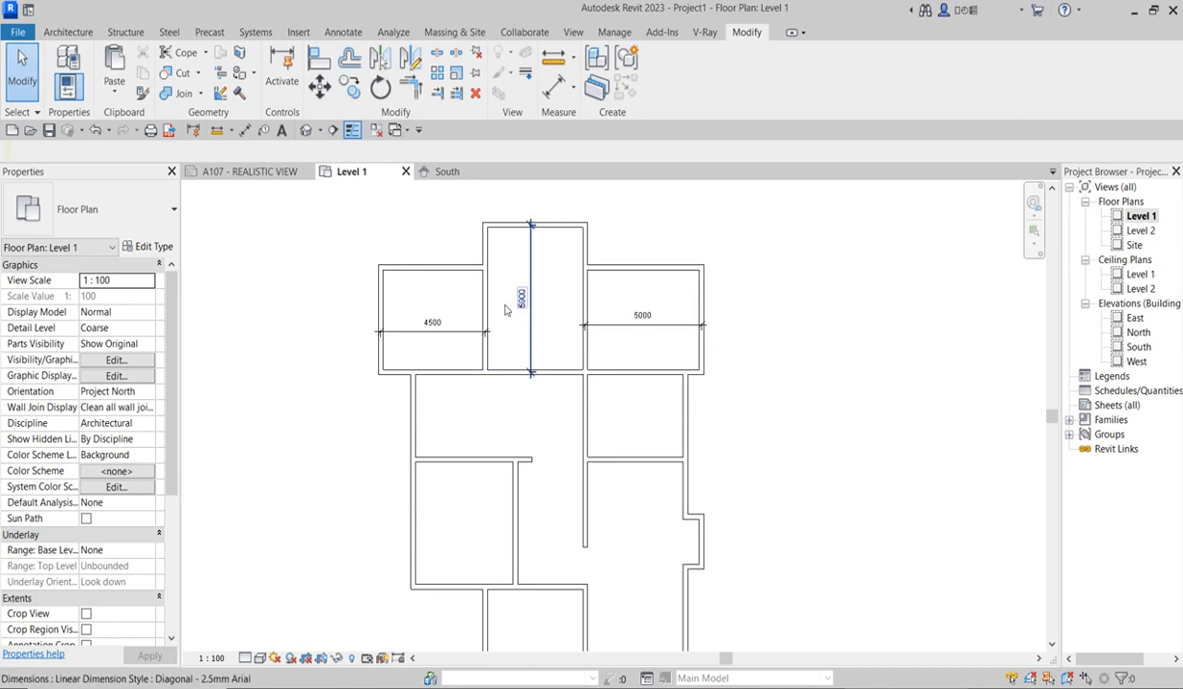
Step: Inspect the finished wall layout of the Level 1 floor plan, checking the upper rooms, middle partitions, side bay and bottom rooms
scroll(651, 330, down, 2)
scroll(508, 450, up, 1)
scroll(541, 445, down, 2)
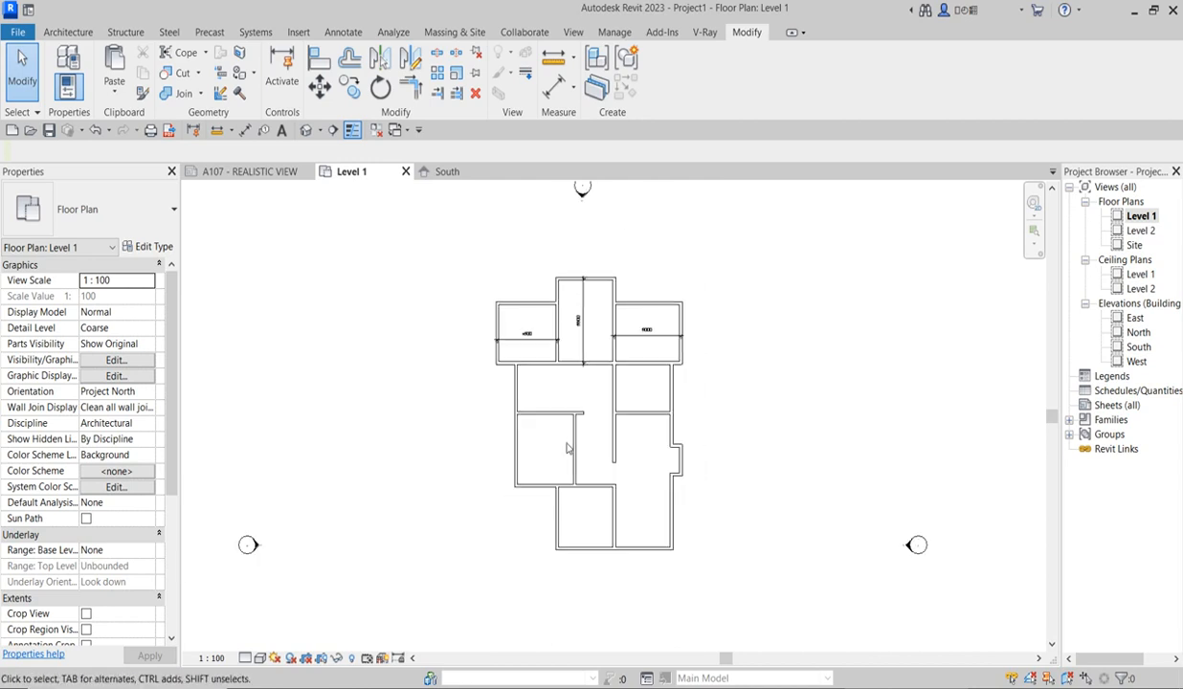
scroll(579, 383, up, 2)
scroll(553, 496, down, 3)
scroll(553, 496, up, 2)
scroll(550, 383, down, 2)
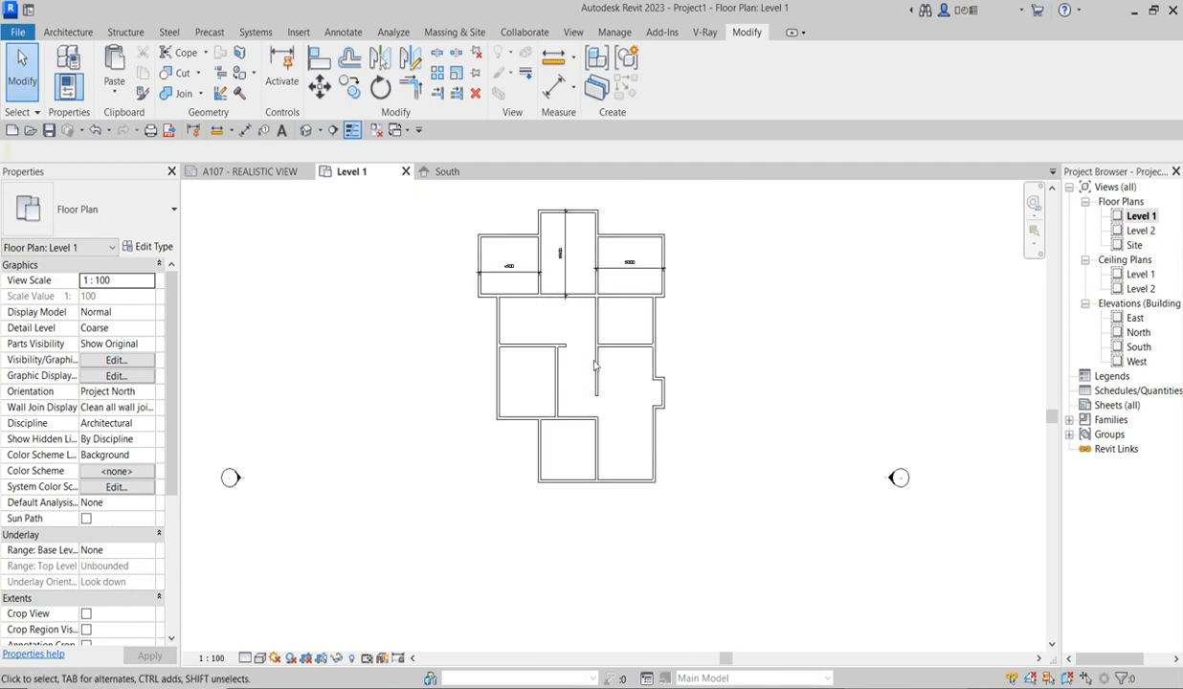
scroll(542, 335, up, 1)
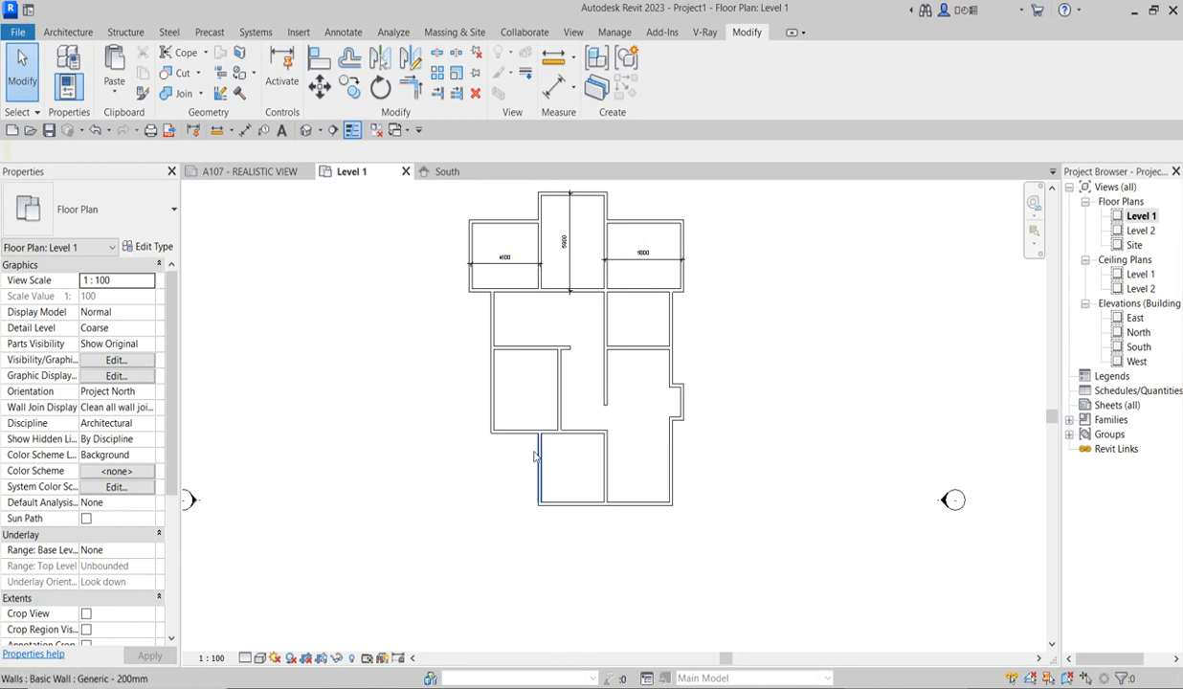
scroll(634, 348, down, 1)
scroll(626, 255, up, 3)
scroll(533, 256, down, 1)
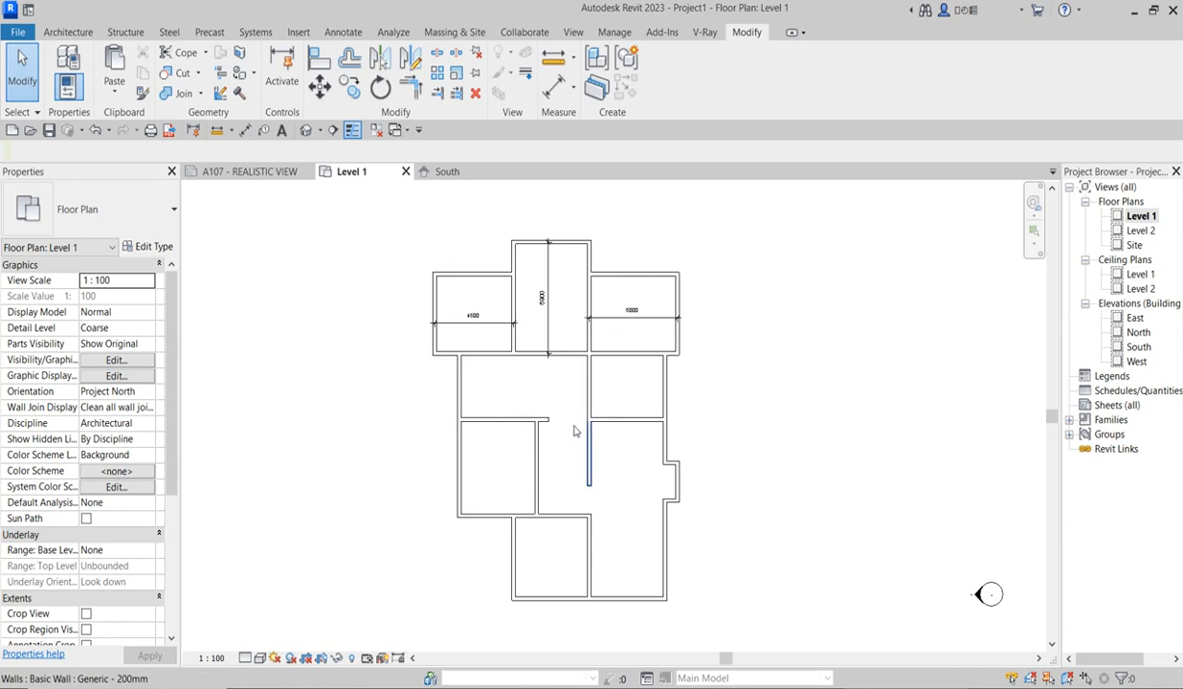
scroll(563, 390, down, 2)
scroll(536, 428, up, 2)
scroll(577, 526, up, 1)
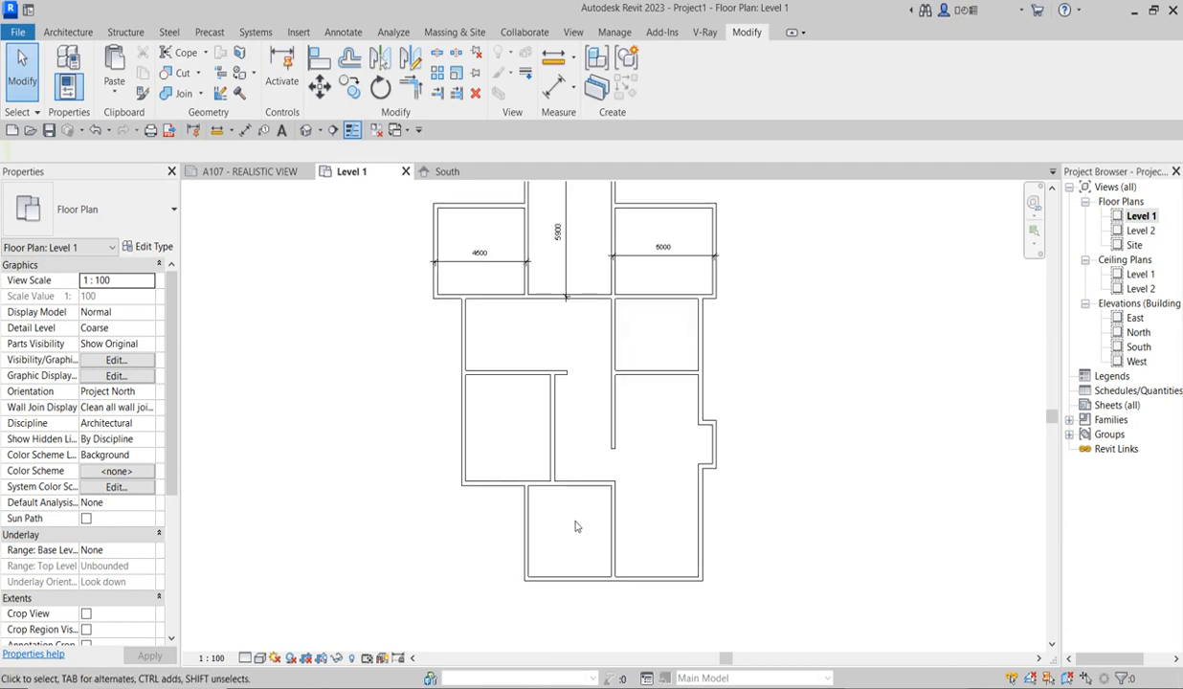
scroll(577, 522, down, 1)
scroll(584, 483, up, 2)
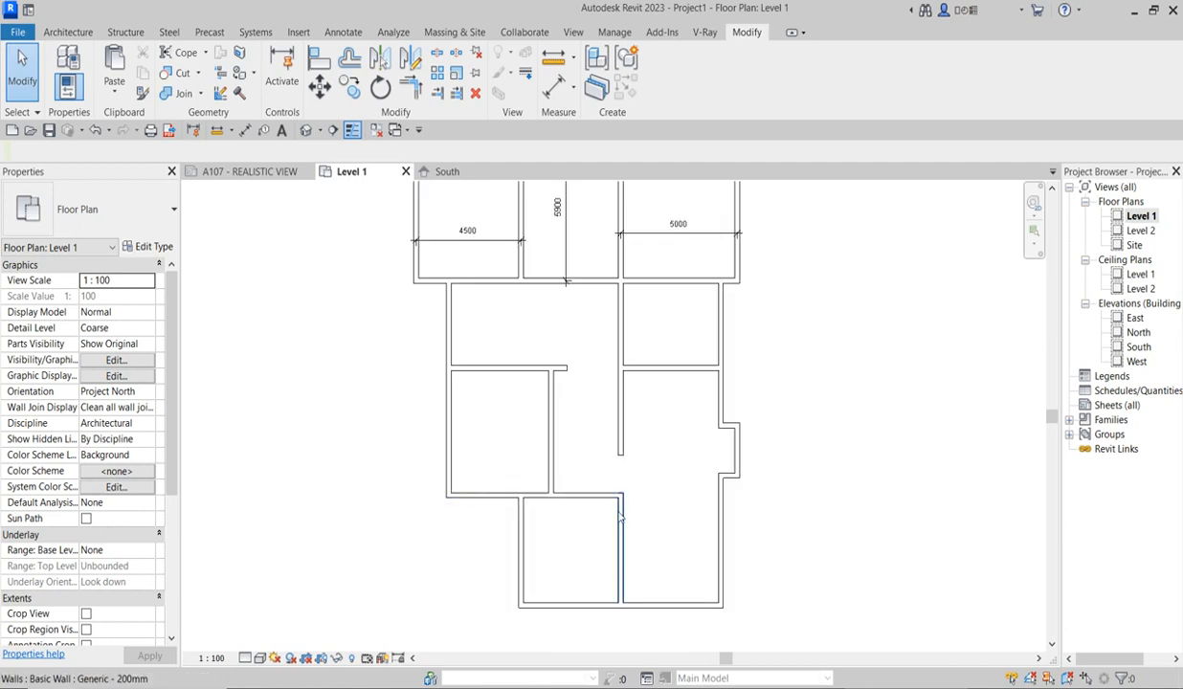
scroll(576, 451, down, 2)
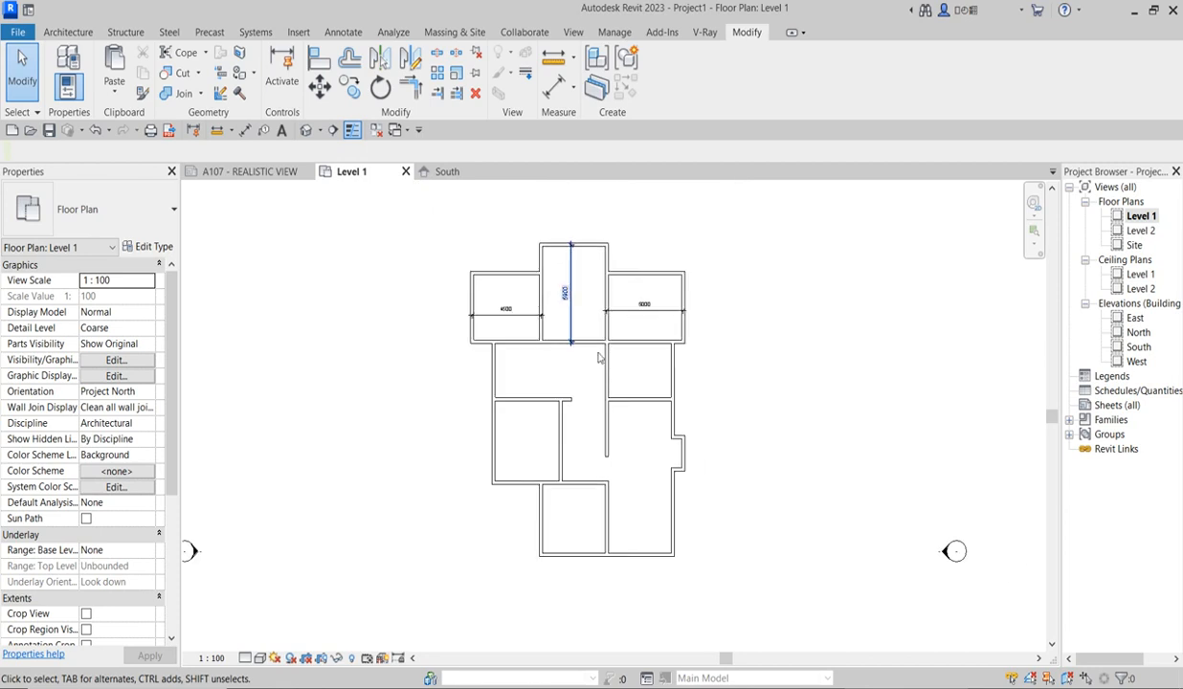